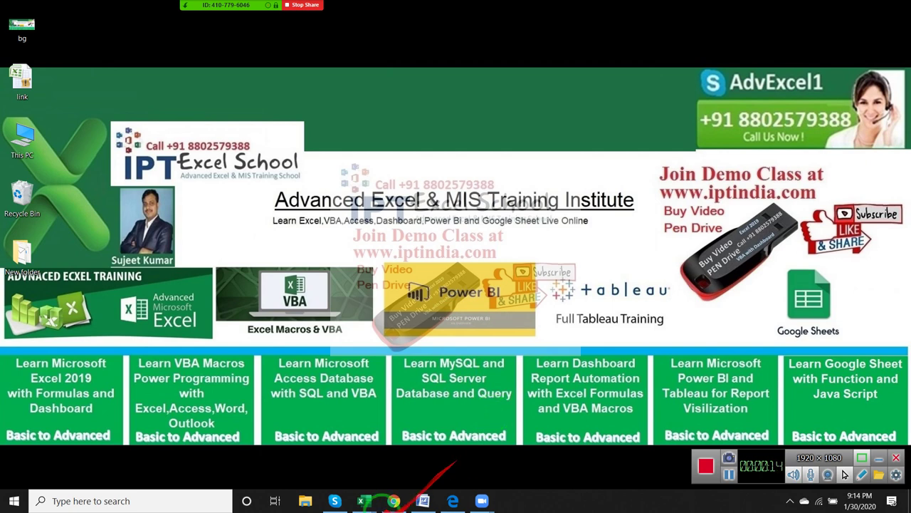
Bring up the previews of the open Excel workbooks from the taskbar
click(365, 498)
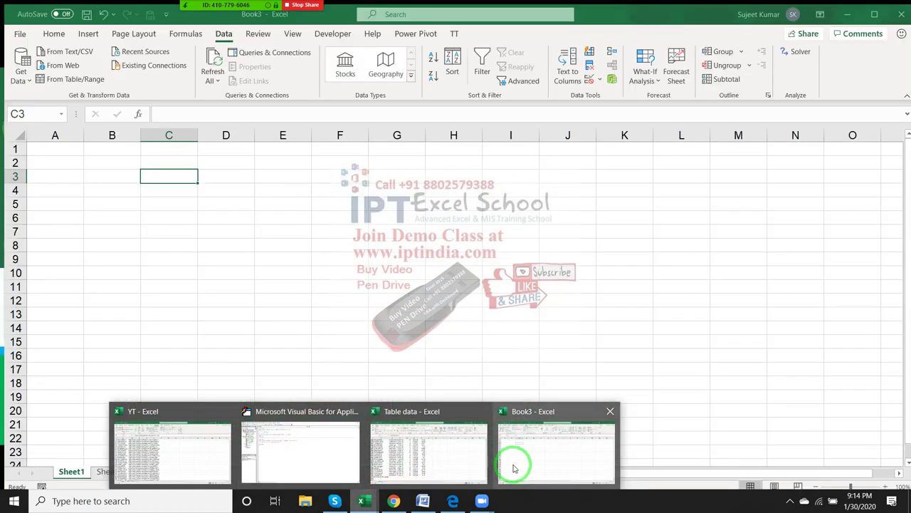
In Book3, open Insert Function for C3 and browse the Information category functions
click(514, 468)
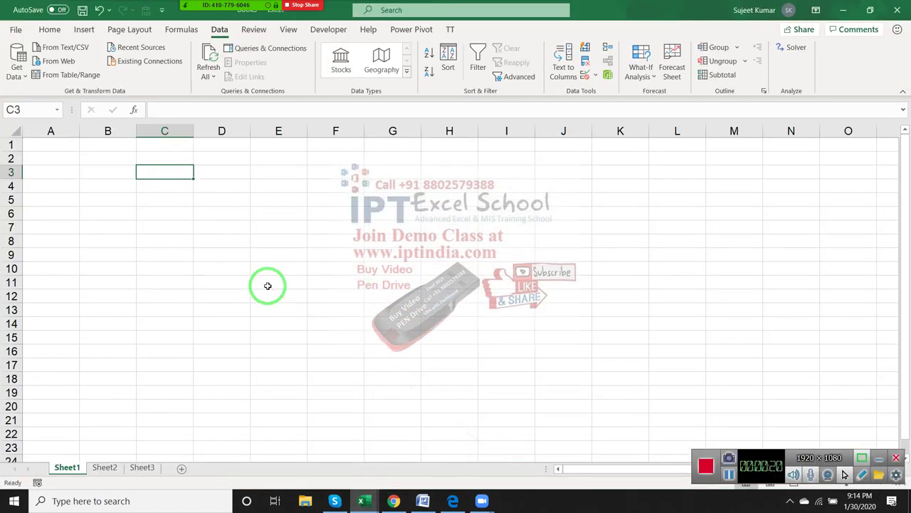
click(135, 108)
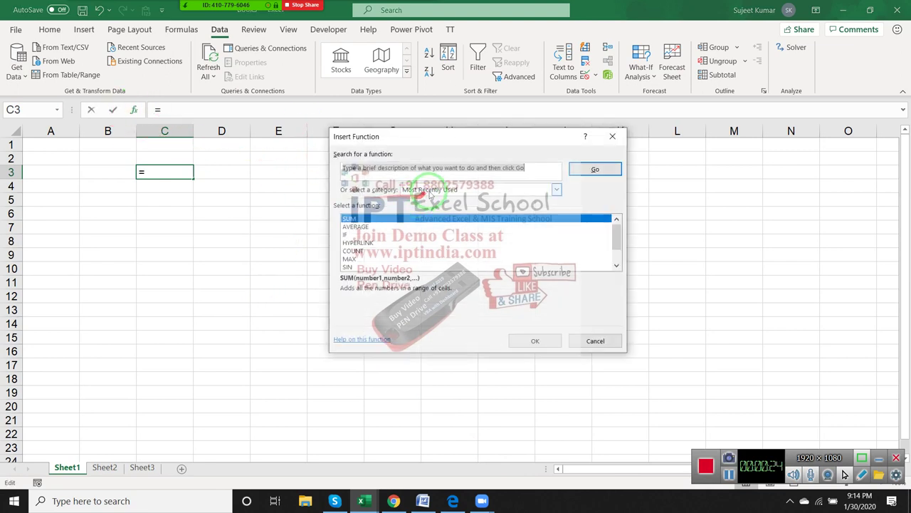
click(427, 190)
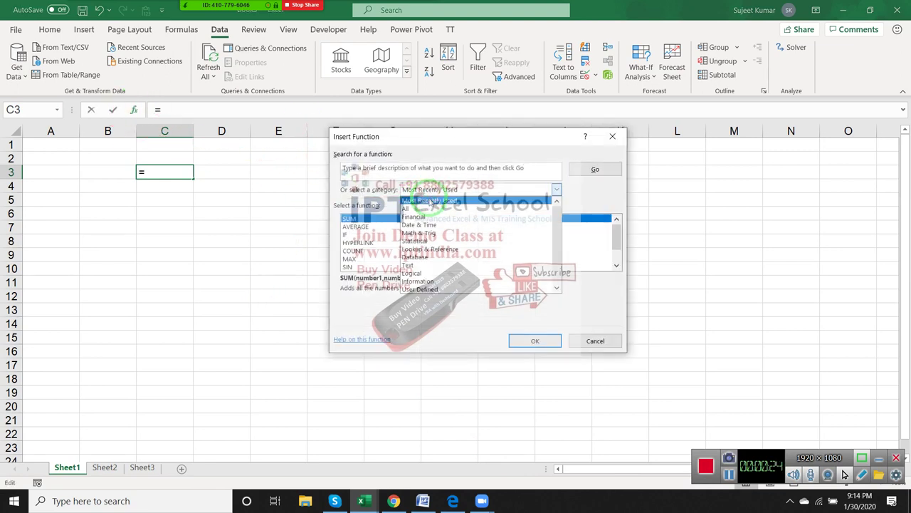
click(442, 281)
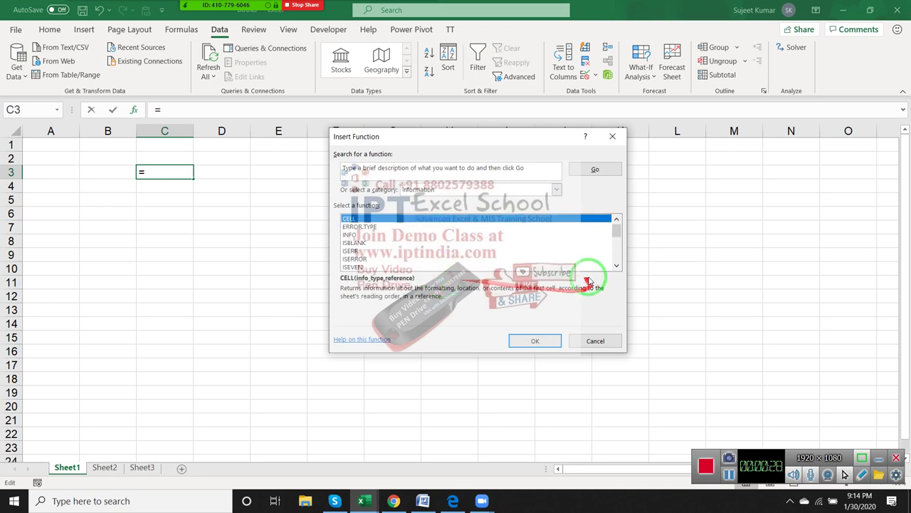
click(616, 265)
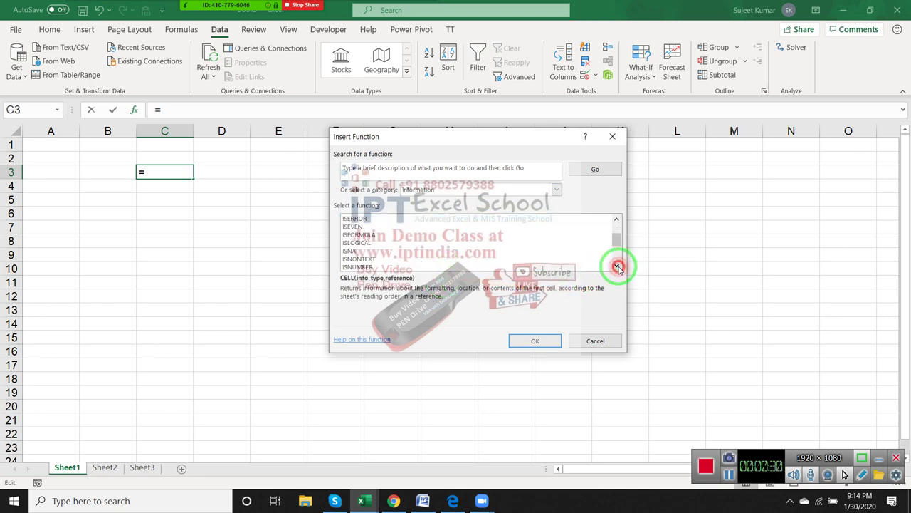
click(617, 265)
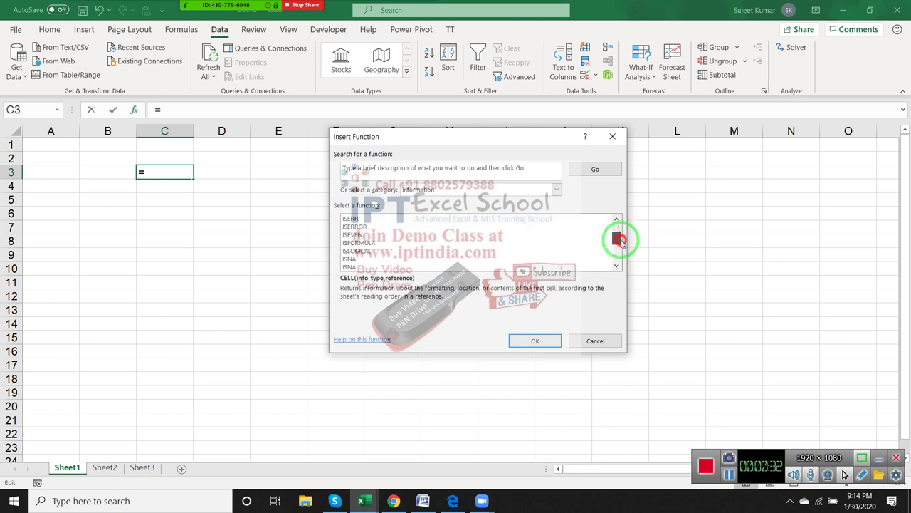
drag(617, 255, 618, 226)
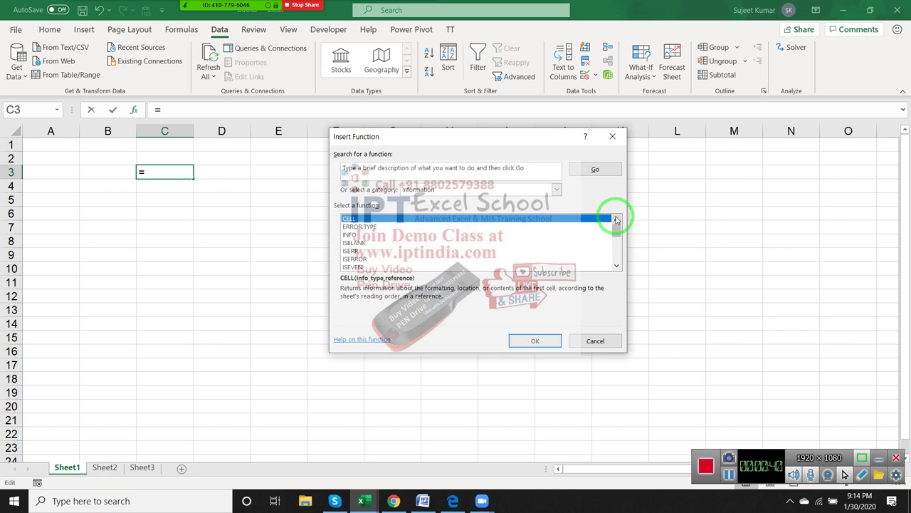
Grant Allow Record to two attendees in Manage Participants, then close the Participants list
mouse_move(235, 6)
click(207, 27)
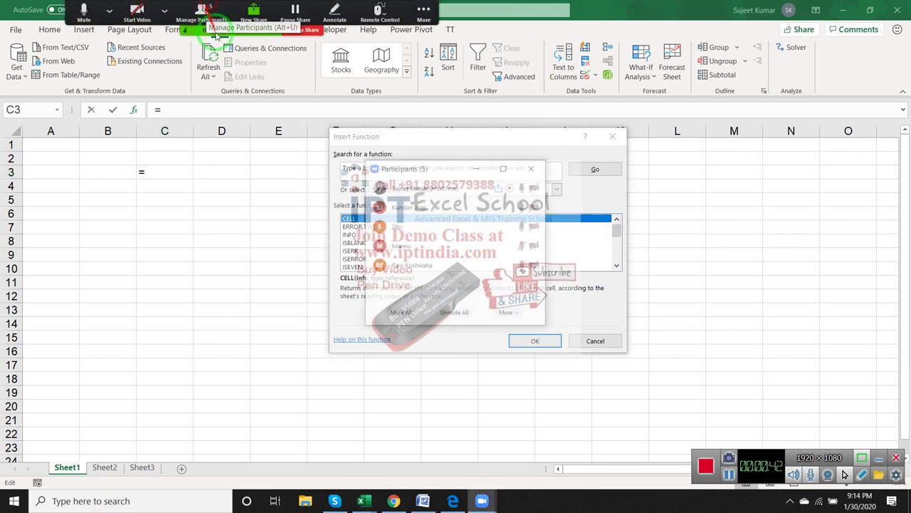
click(525, 206)
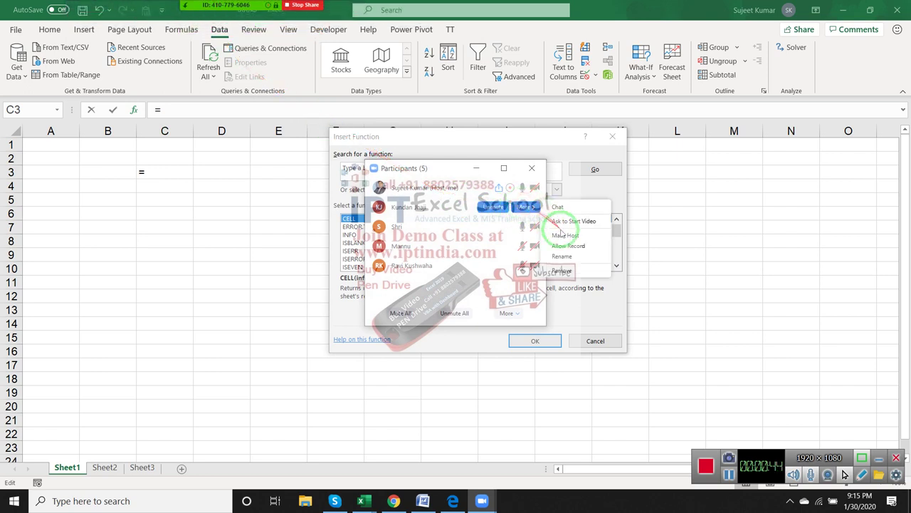
click(568, 245)
click(525, 226)
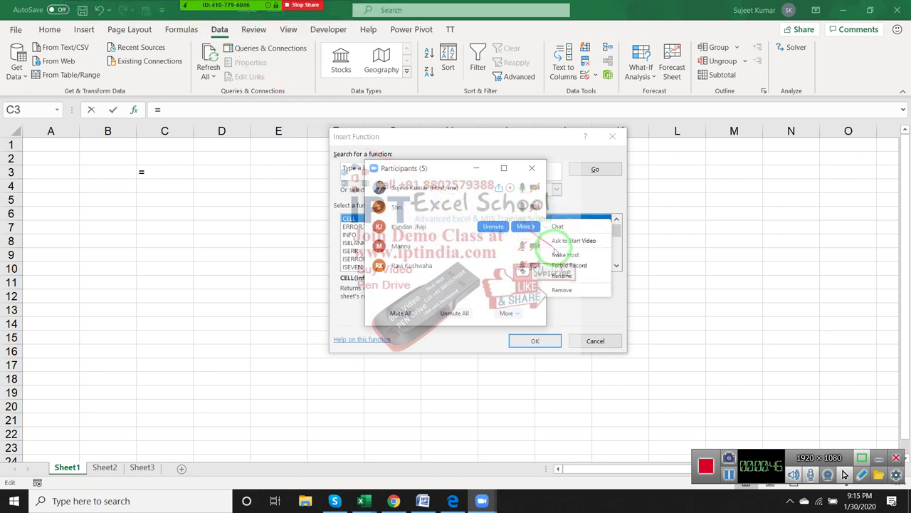
click(531, 246)
click(525, 245)
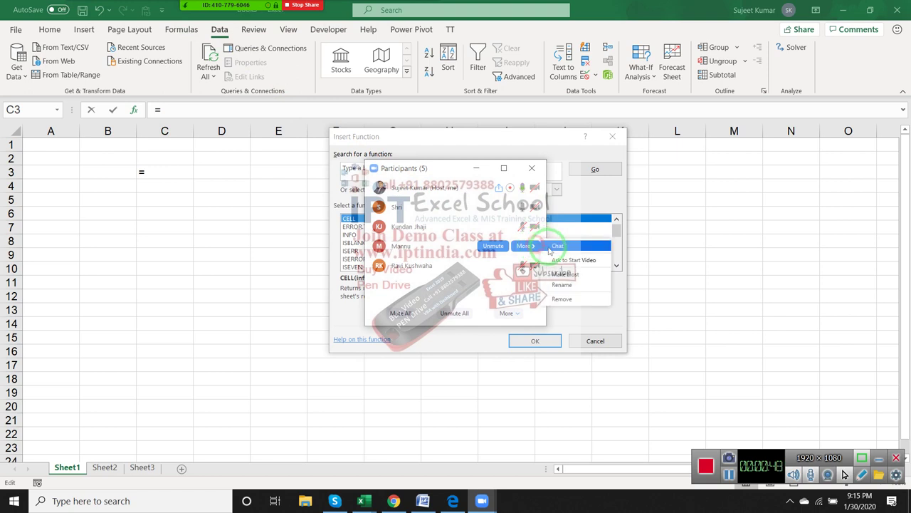
click(527, 264)
click(525, 265)
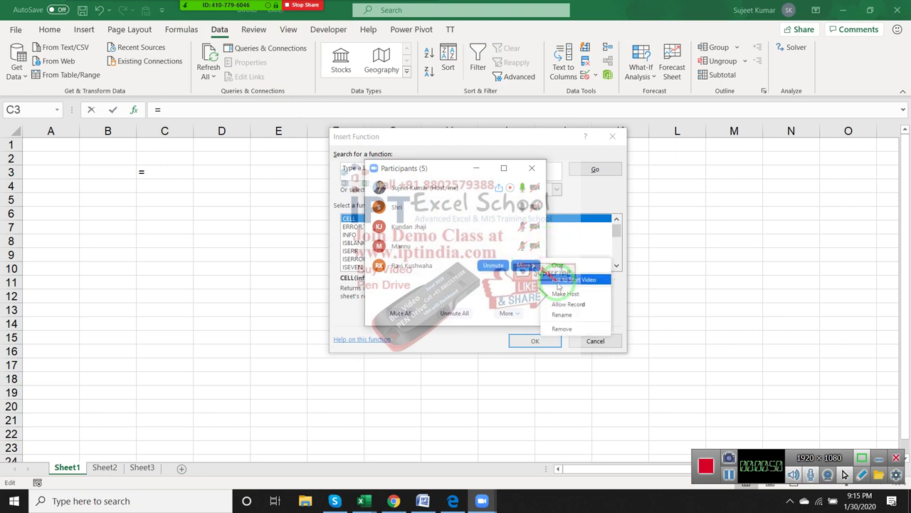
click(568, 304)
click(530, 168)
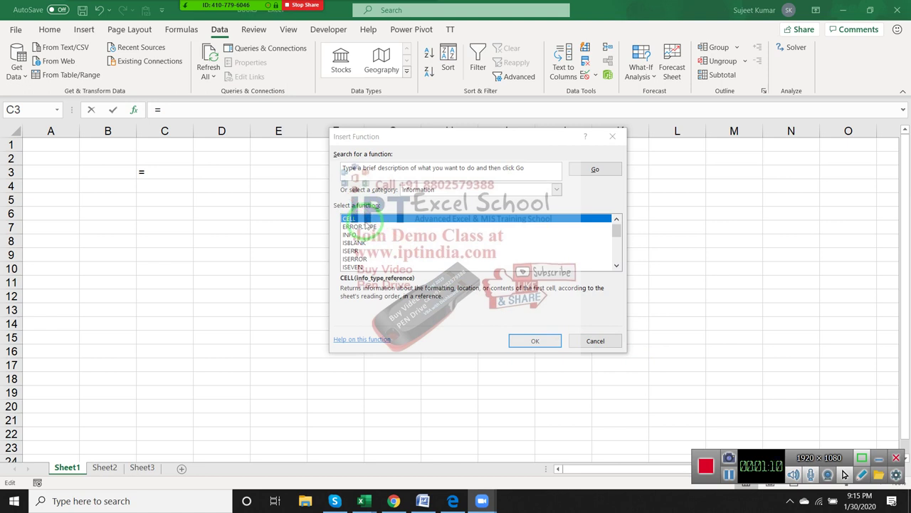
Enter =CELL("filename") in C3 using the autocomplete list instead of the dialog
click(537, 341)
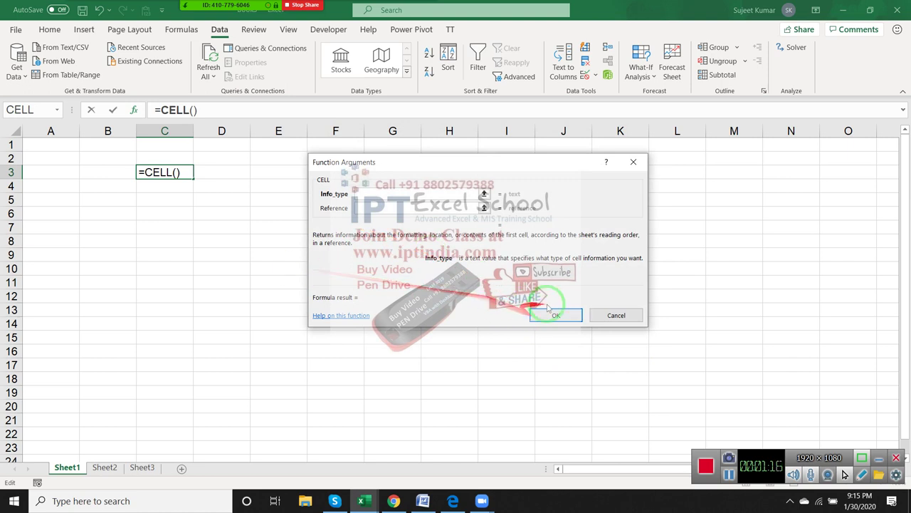
key(Escape)
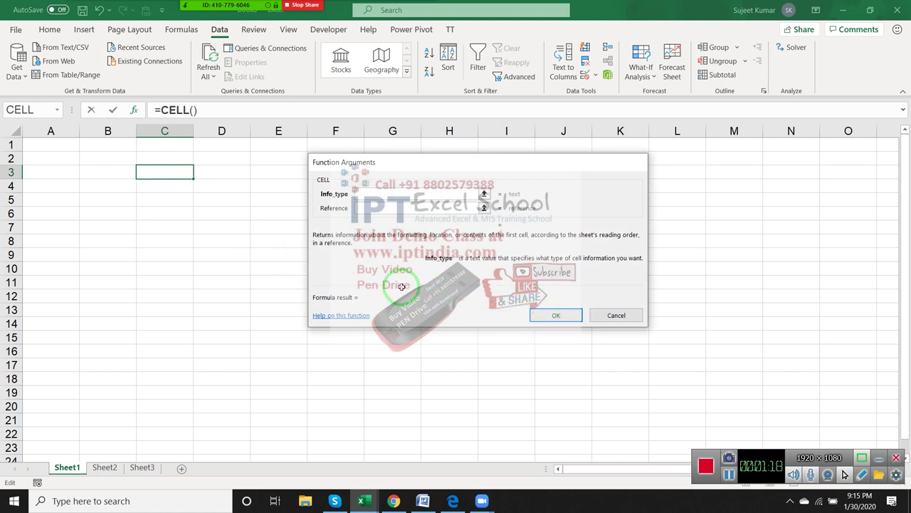
text(=c)
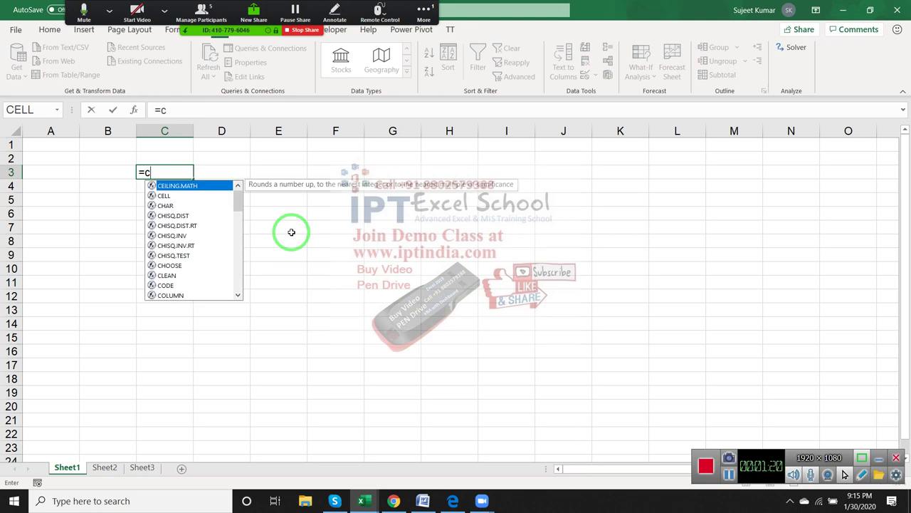
text(l)
key(BackSpace)
text(e)
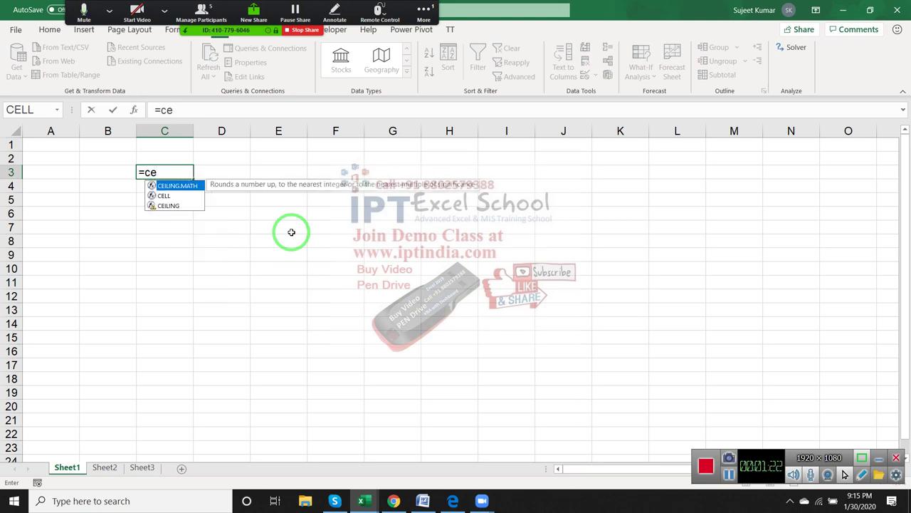
key(Down)
key(Tab)
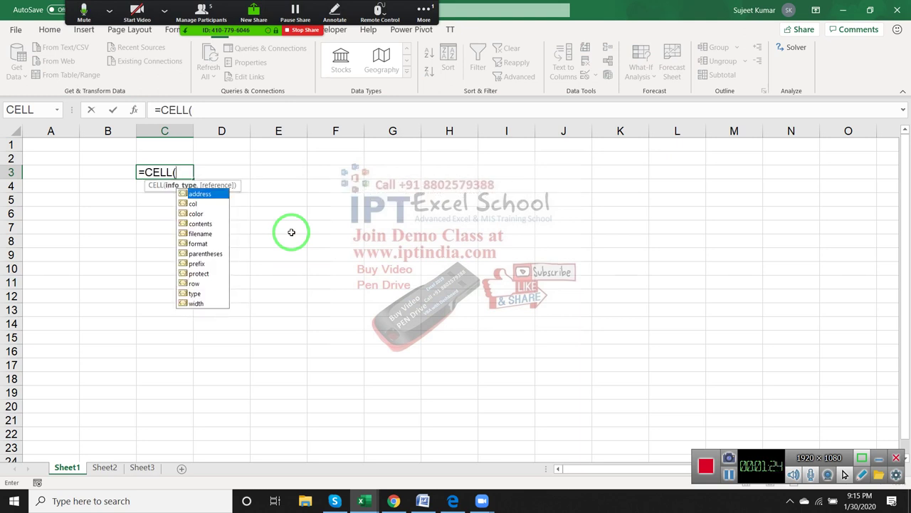
key(Down)
key(Down)
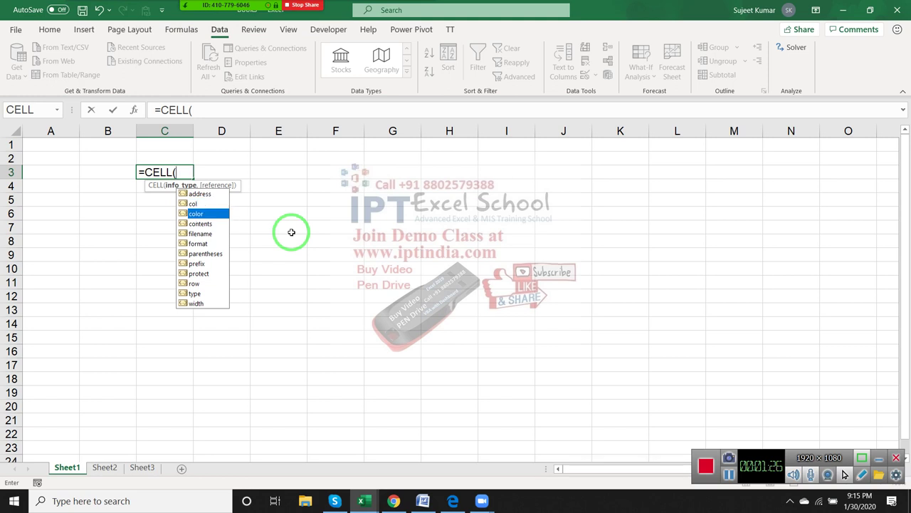
key(Down)
key(Down)
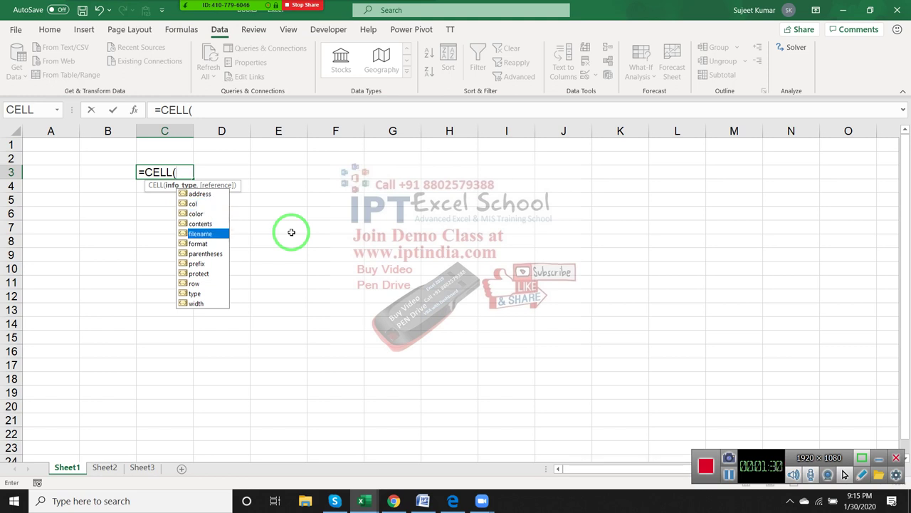
key(Tab)
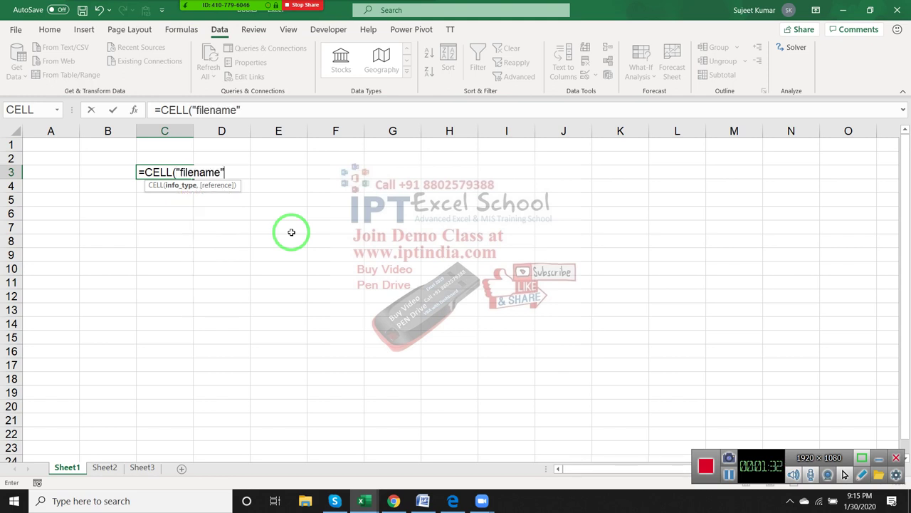
key(Return)
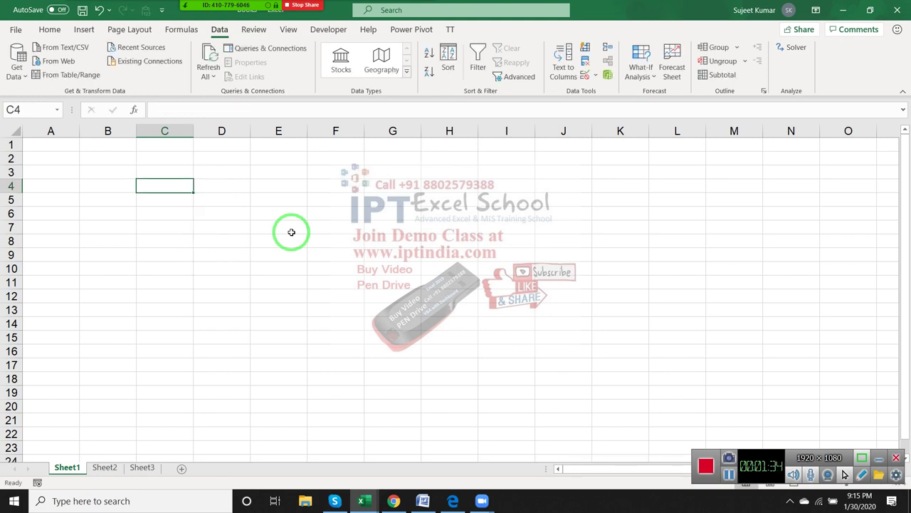
Return to C3 to check its formula and blank result
key(Down)
key(Up)
key(Up)
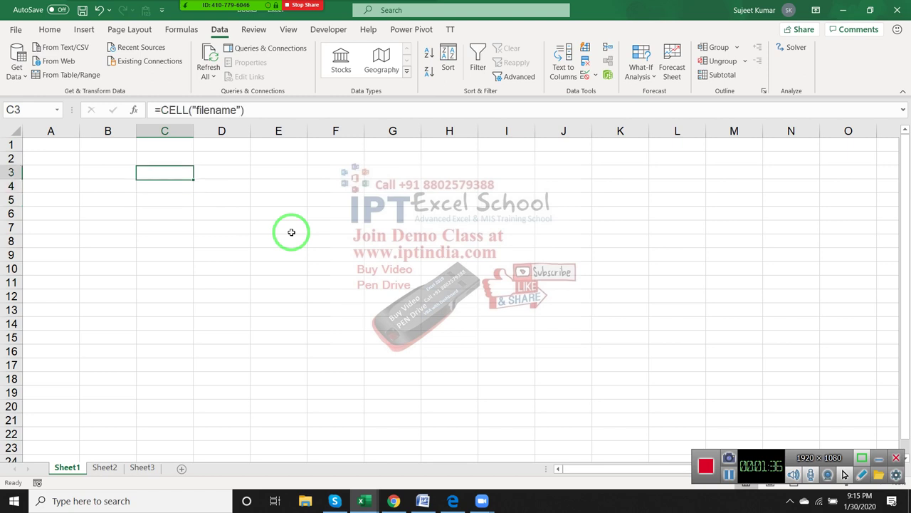
key(Up)
key(Down)
mouse_move(271, 7)
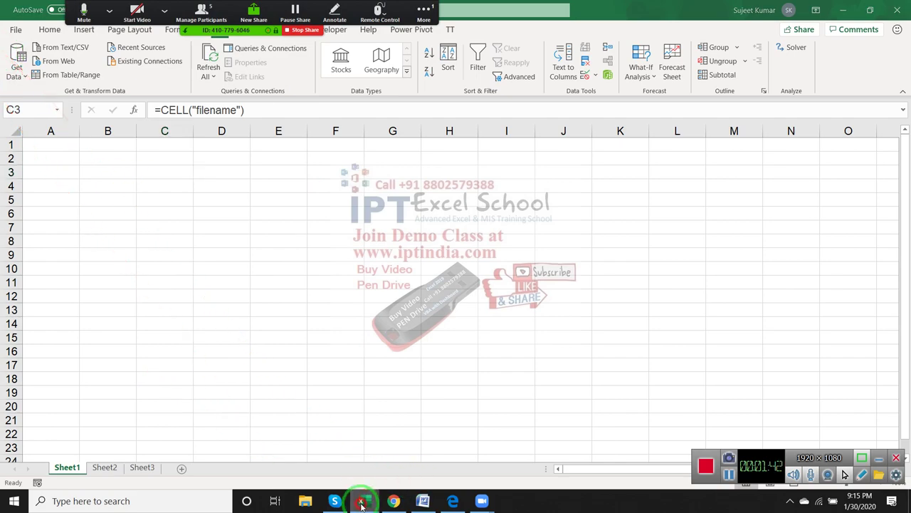
In the YT workbook, enter =CELL("filename") in I6 to show the full path and sheet
mouse_move(358, 495)
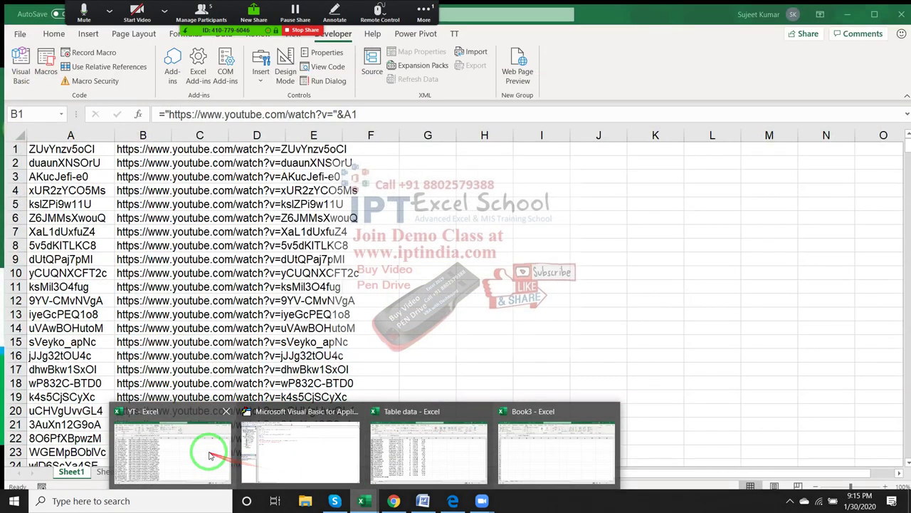
click(201, 478)
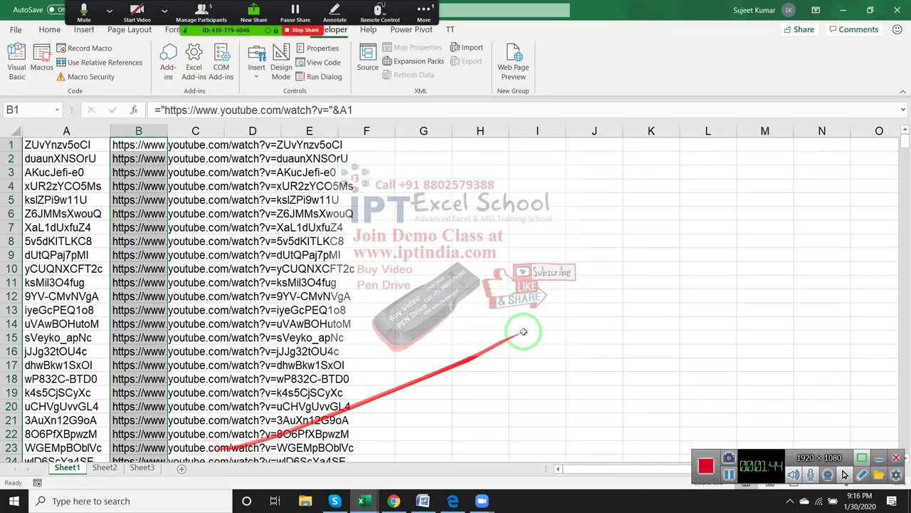
click(563, 213)
text(=)
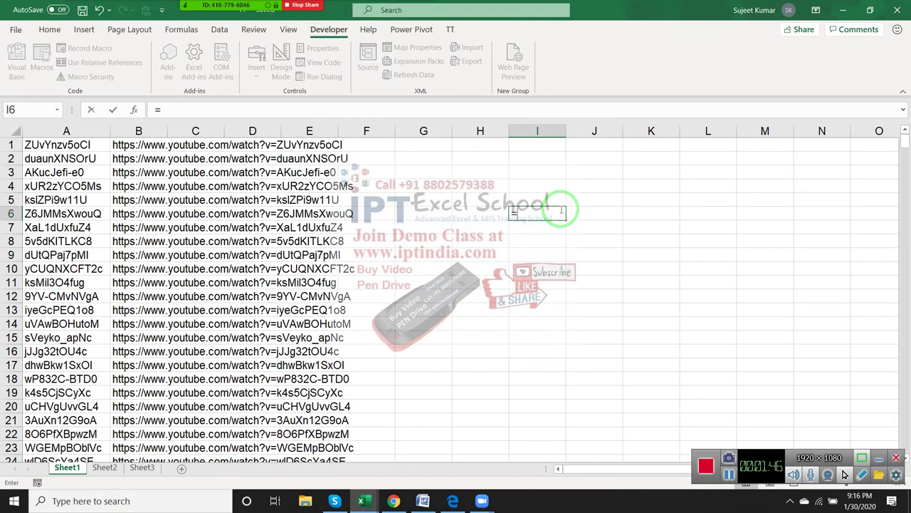
text(ce)
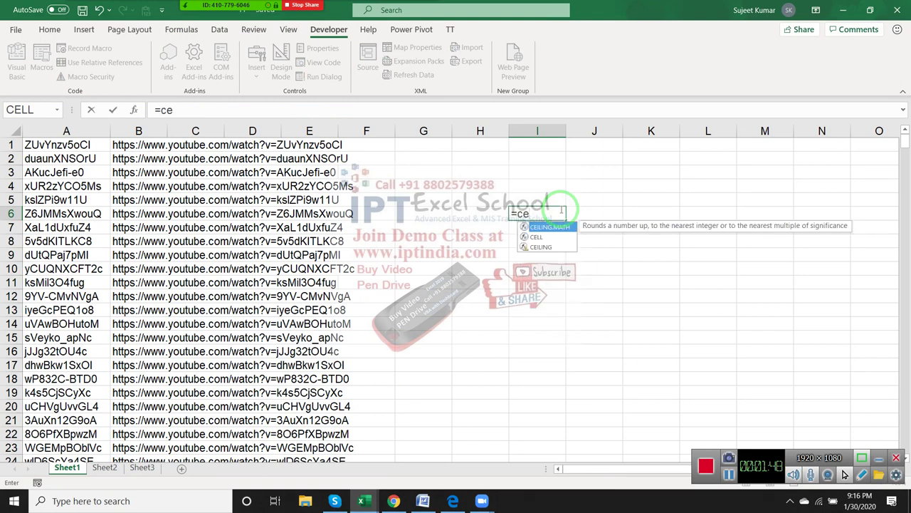
text(l)
key(Tab)
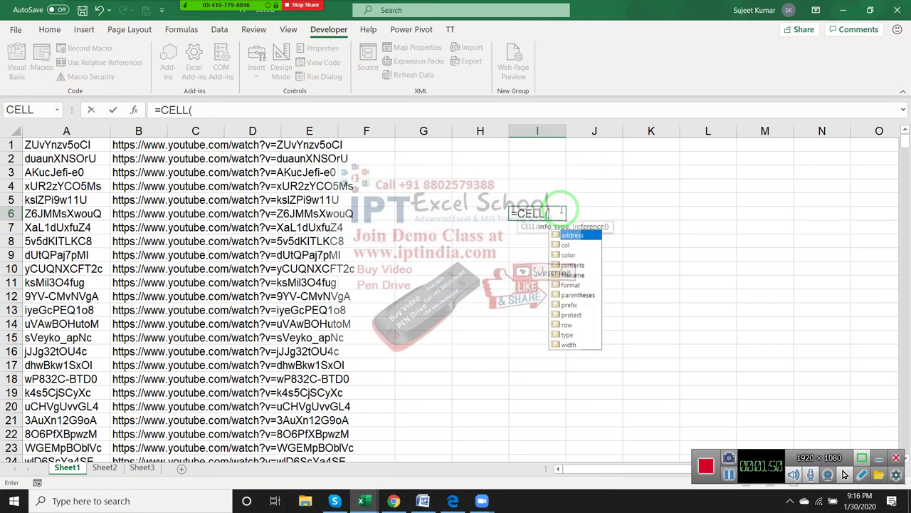
key(Down)
key(Down)
key(Down)
key(Down)
key(Tab)
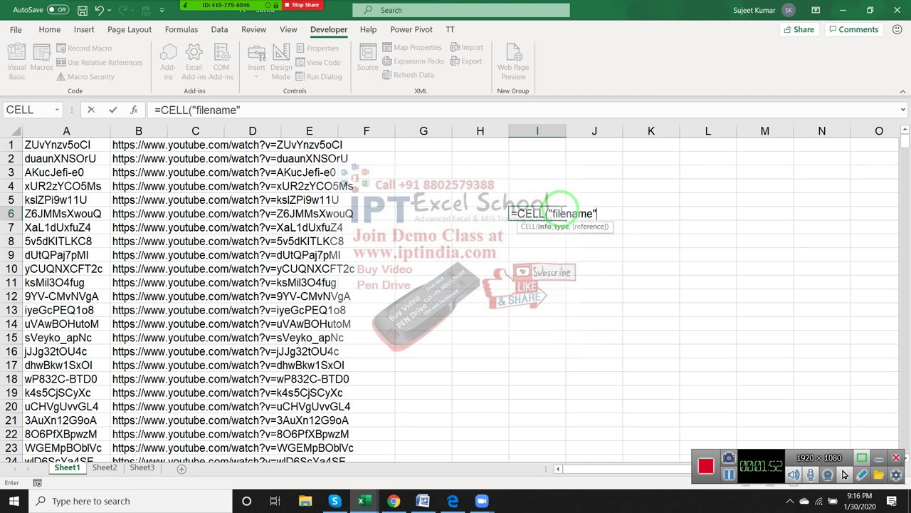
key(Return)
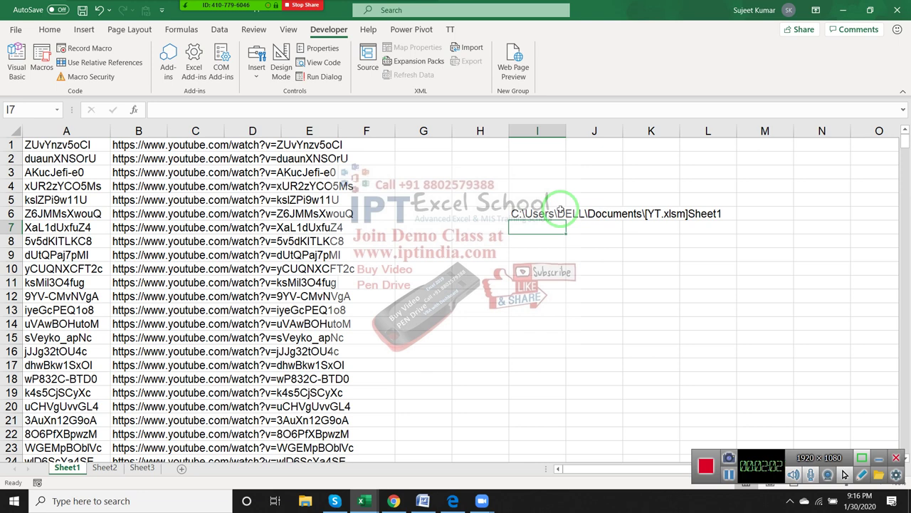
Start a SEARCH formula in I7 that looks in the file path in I6
text(=)
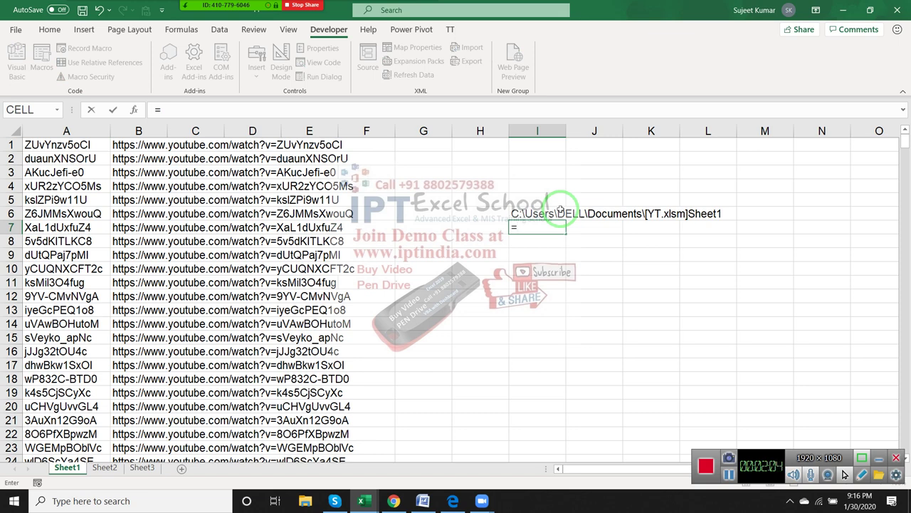
text(ri)
key(Escape)
key(Escape)
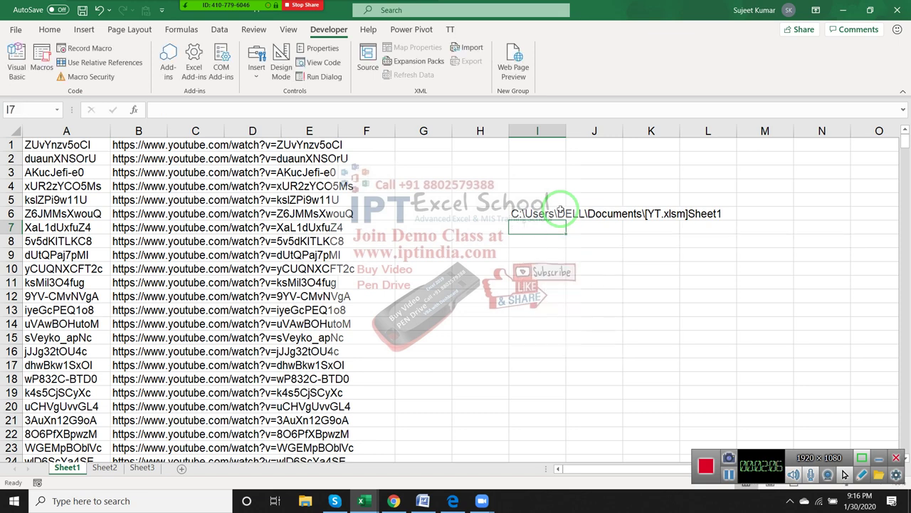
text(=sea)
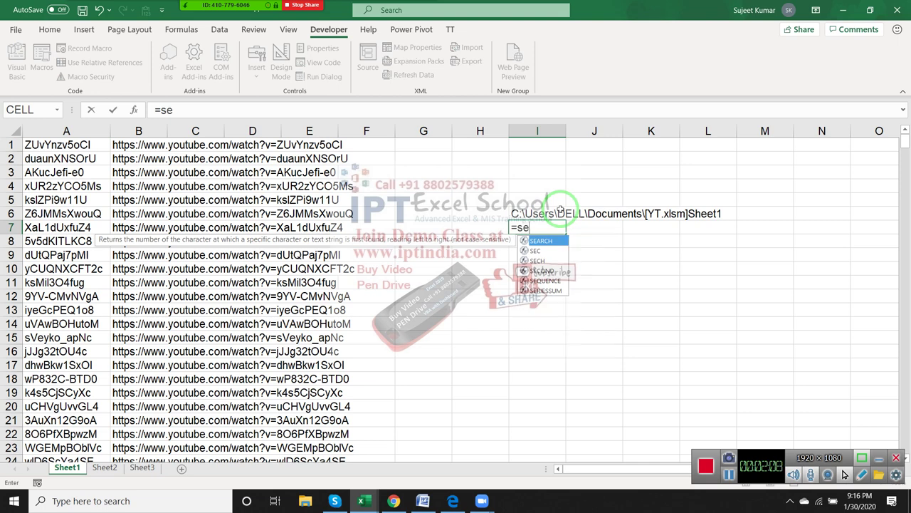
key(Tab)
click(561, 212)
text(,)
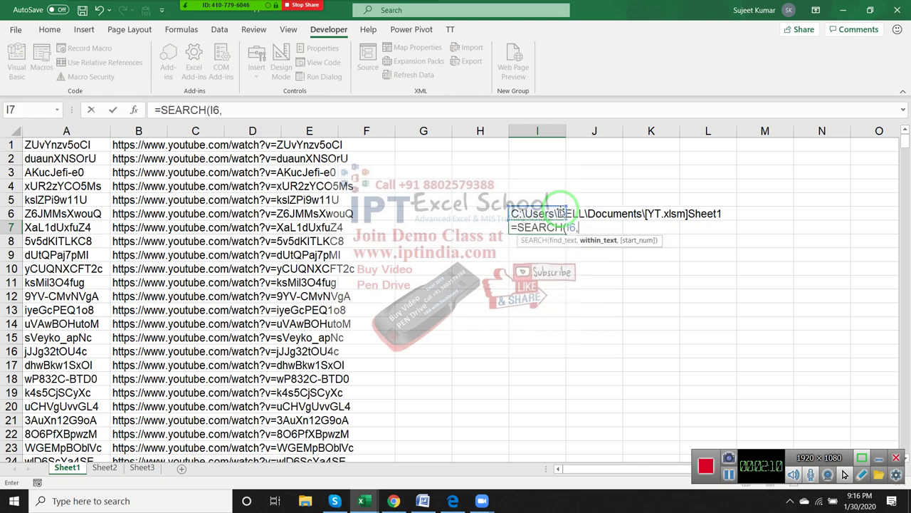
text({})
key(BackSpace)
key(BackSpace)
text(")
text(])
Finish I7 as =SEARCH("]",I6,1), returning 33, and begin a RIGHT formula in I8
key(BackSpace)
key(BackSpace)
key(BackSpace)
key(BackSpace)
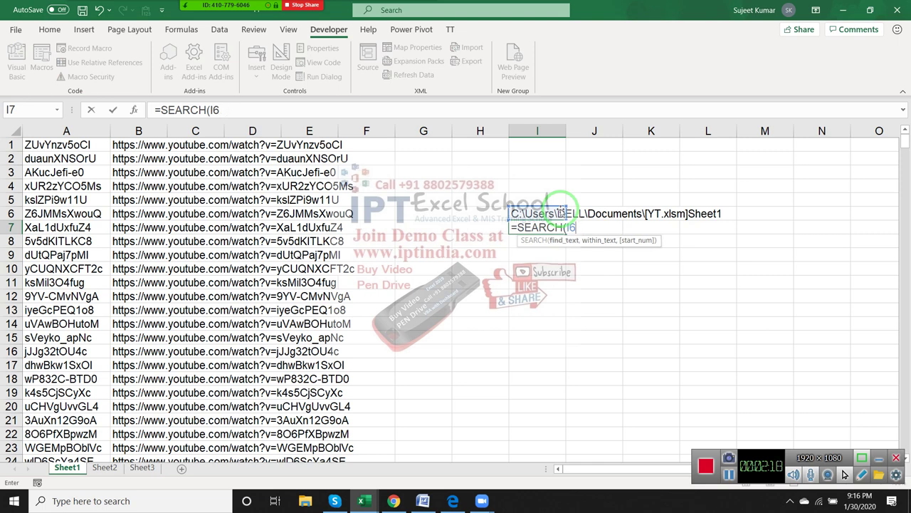
key(BackSpace)
key(BackSpace)
text("]")
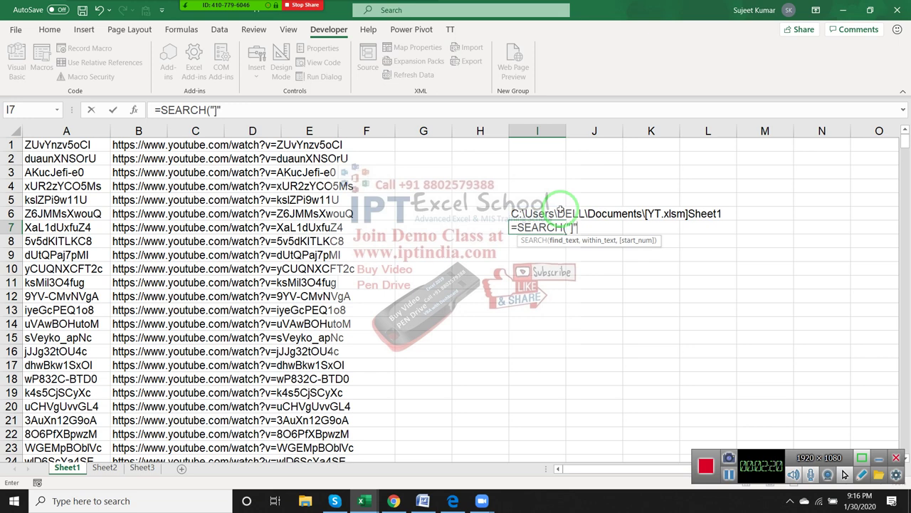
text(,)
click(560, 213)
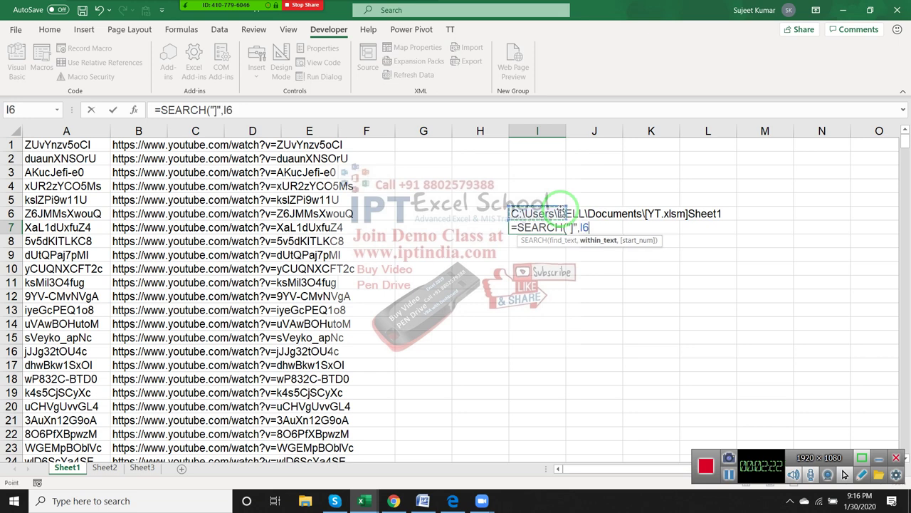
text(,1)
key(Return)
text(=)
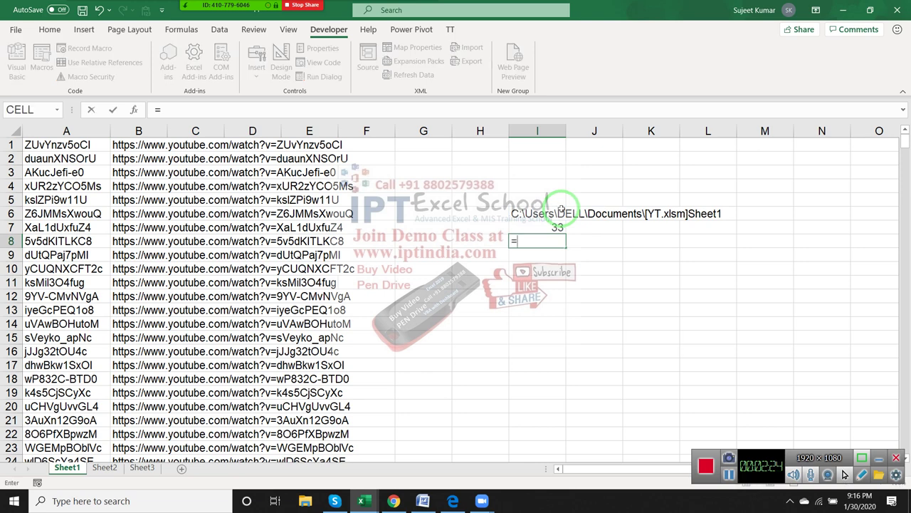
text(ri)
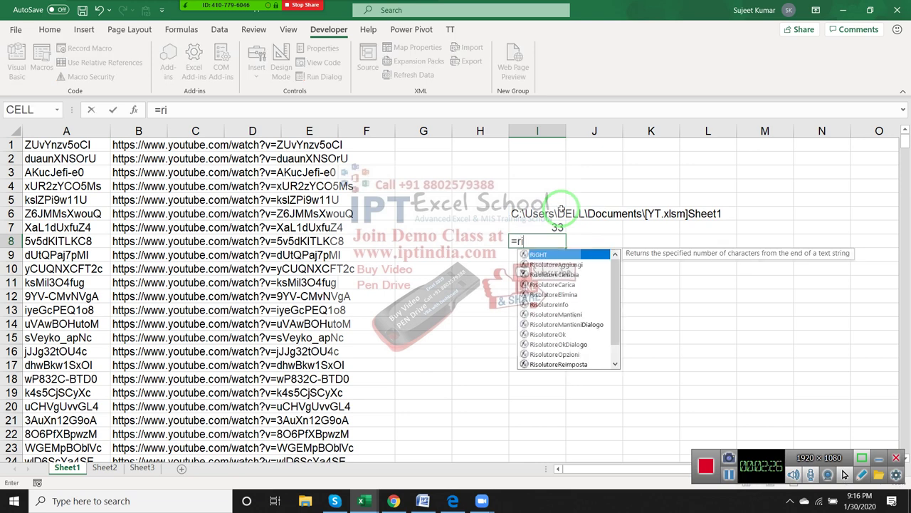
Build =RIGHT(I6,LEN(I6)-I7) in I8 to pull out the sheet name
key(Tab)
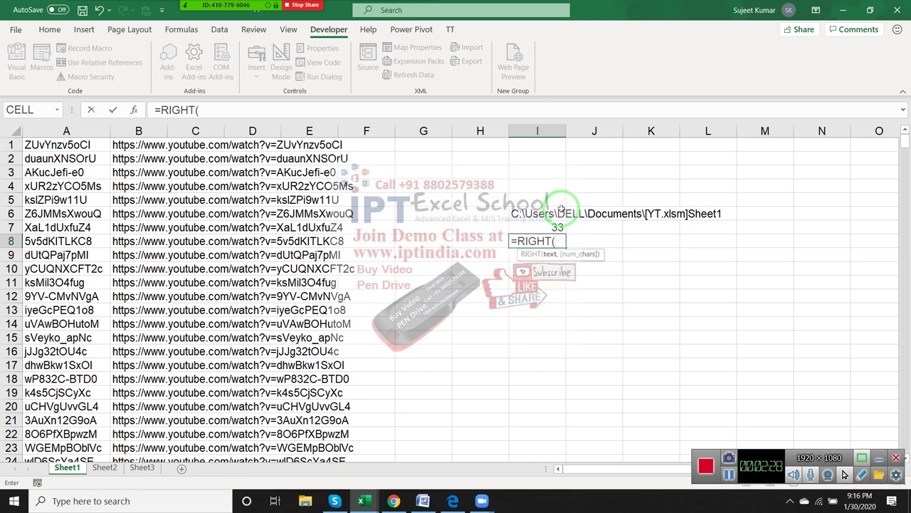
click(560, 212)
text(,)
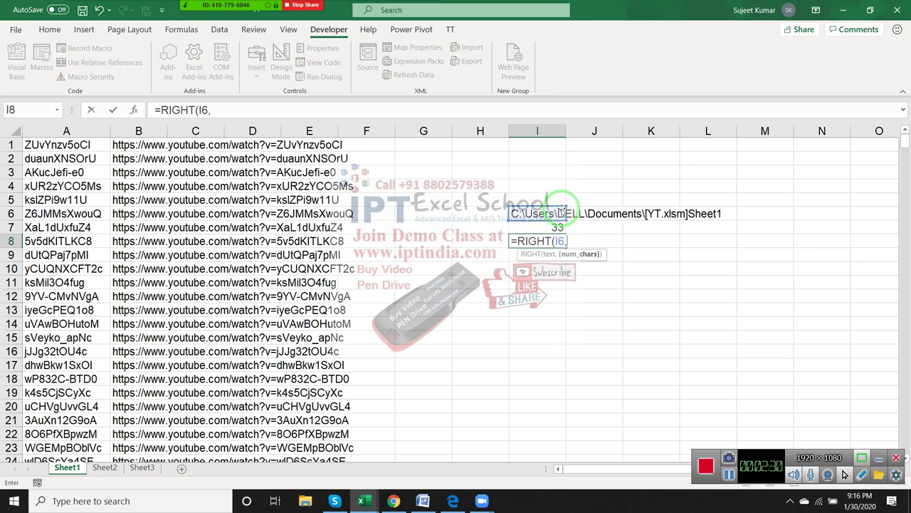
text(len)
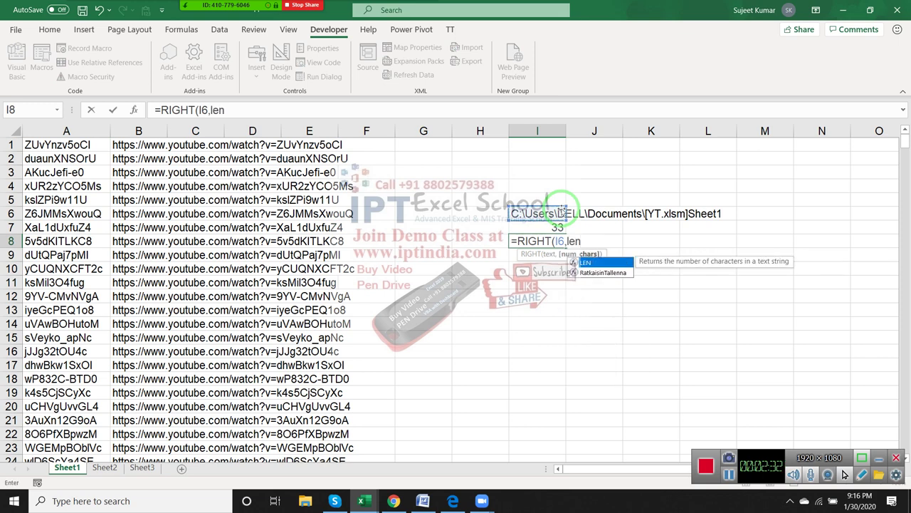
key(Tab)
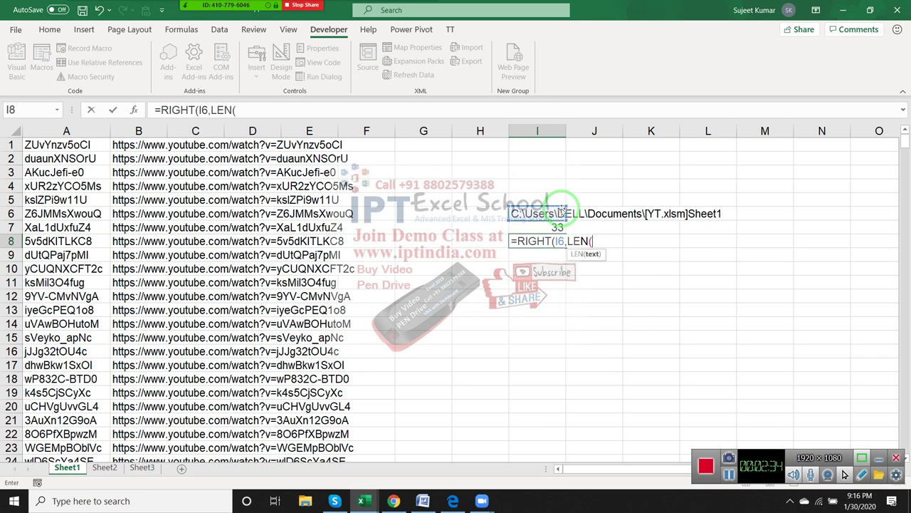
key(Up)
key(Up)
text()-)
key(Up)
Commit I8 with Excel's correction to show Sheet1, then start a new workbook typing Name in A1
key(Return)
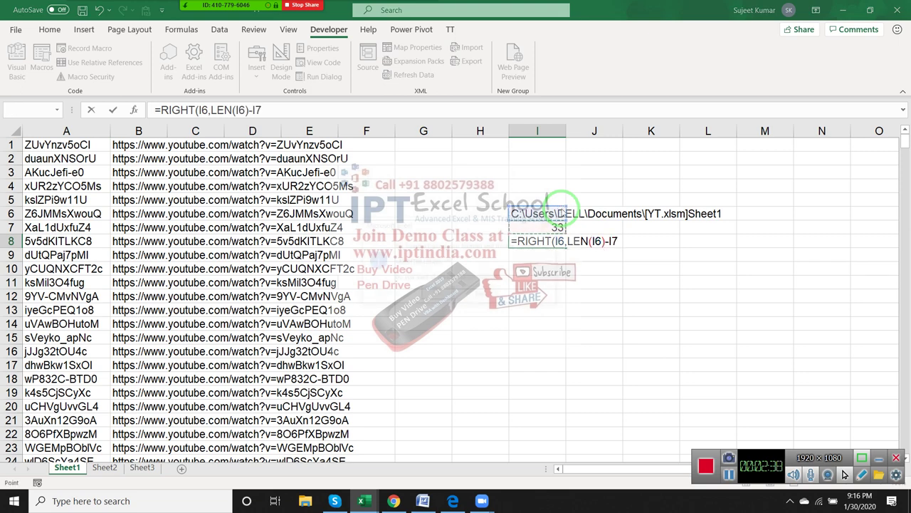
key(Return)
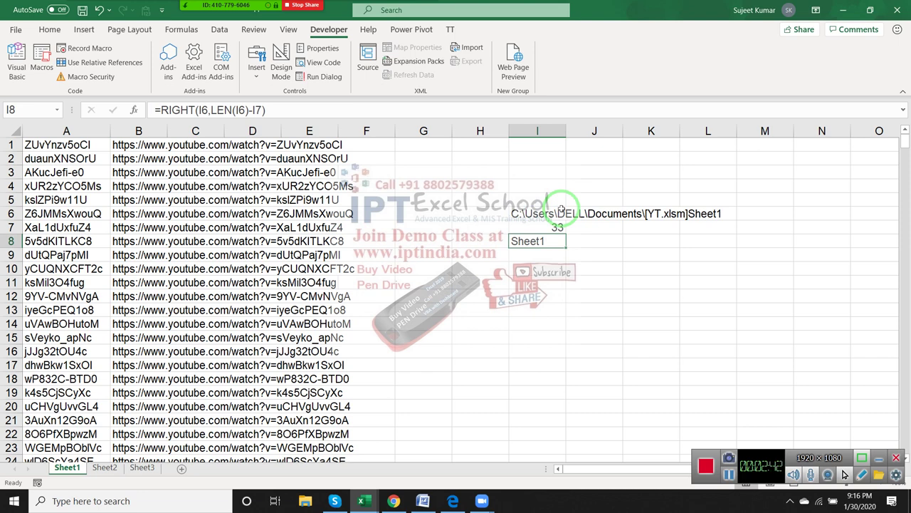
key(ctrl+n)
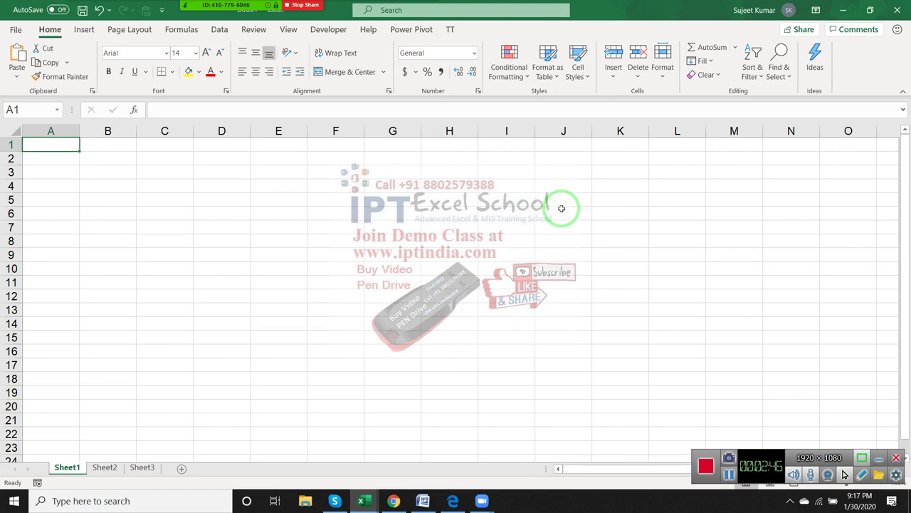
text(N)
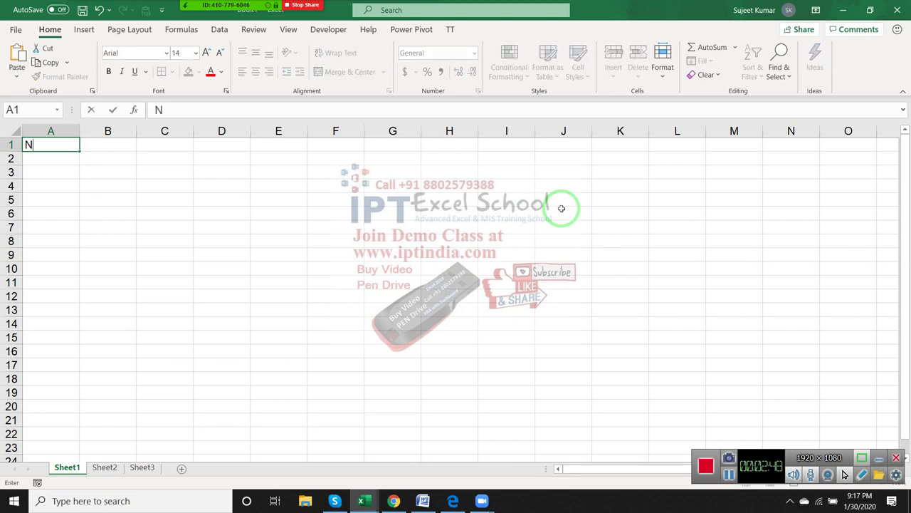
text(a)
text(me)
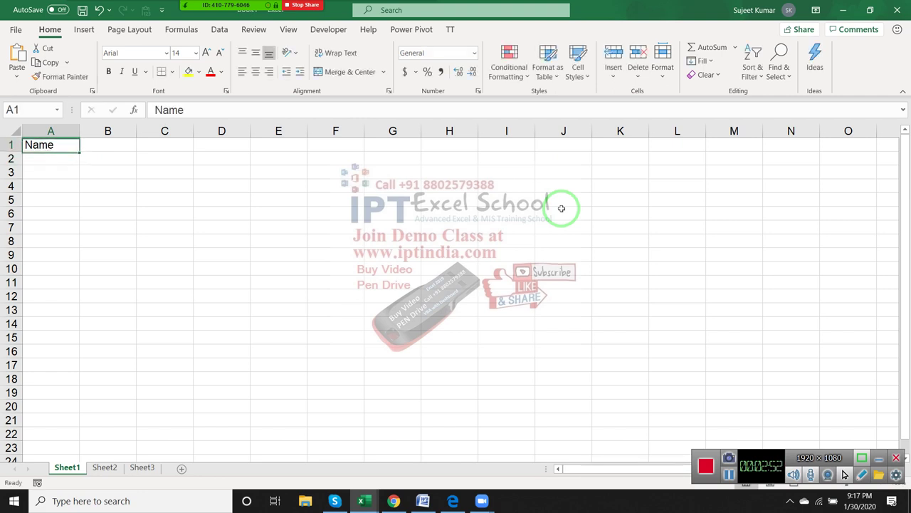
Enter headings Name and Sales in A1:B1 and the first name Puja in A2
key(Tab)
text(SA)
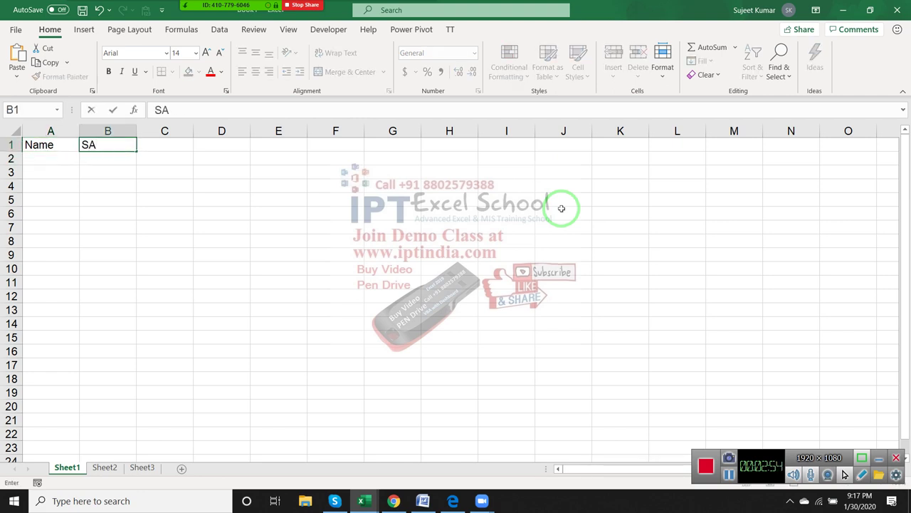
key(BackSpace)
text(al)
text(es)
key(Return)
key(Left)
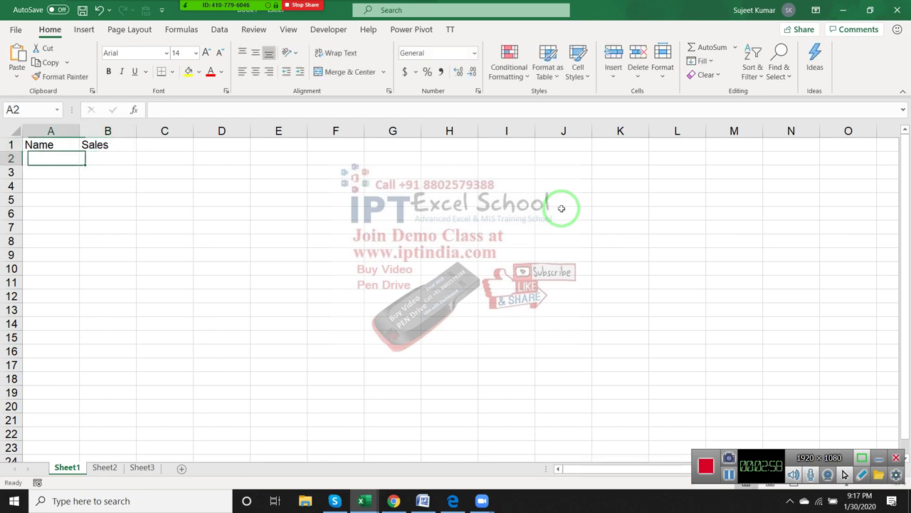
text(Puja)
key(Return)
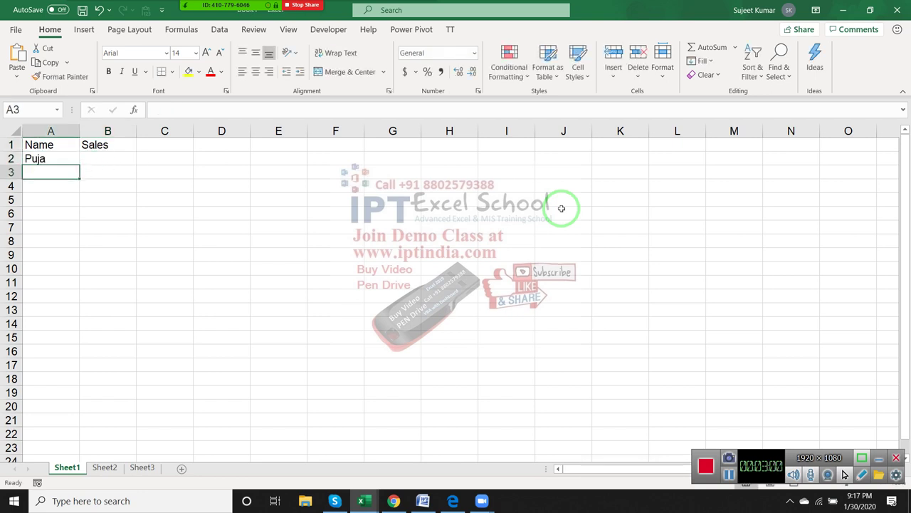
Fill the name list from A2 down to about row 373
click(41, 157)
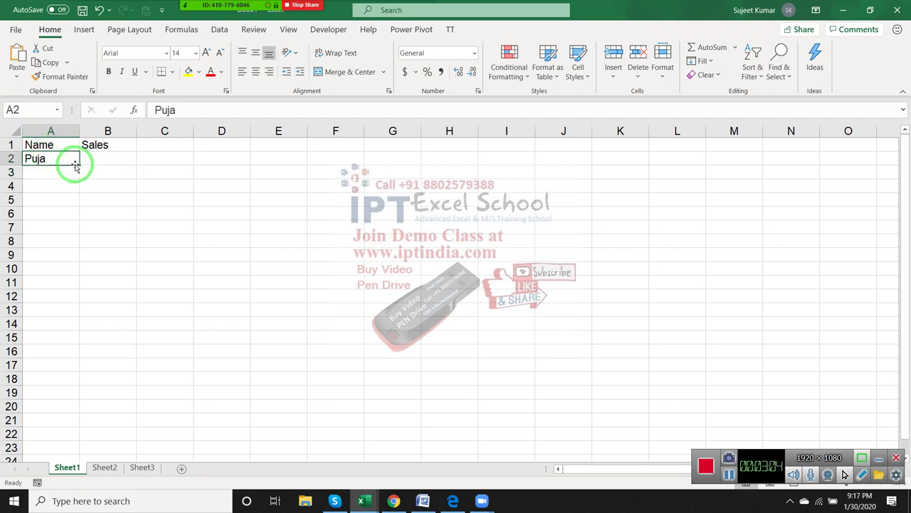
mouse_move(79, 163)
mouse_down()
mouse_move(88, 507)
mouse_move(79, 373)
mouse_up()
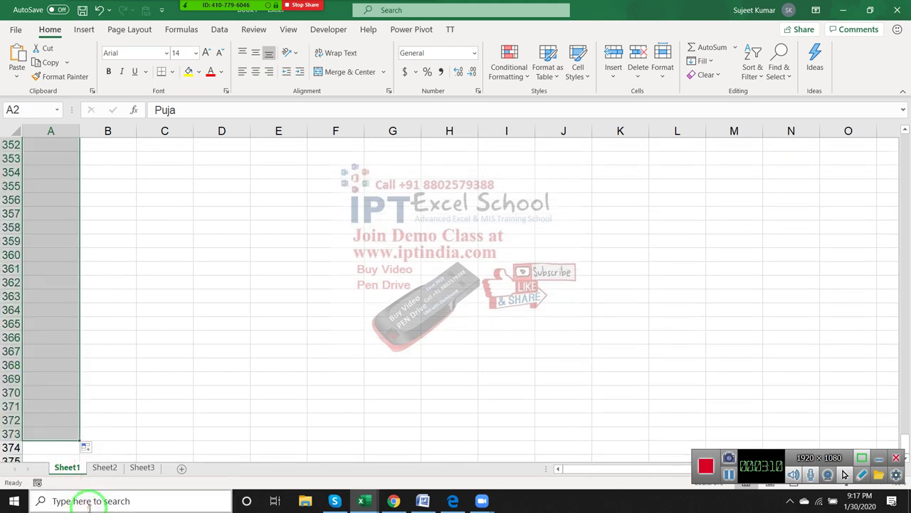
drag(79, 373, 89, 507)
key(ctrl+Home)
key(Right)
Change B1 from Sales to JAN and AutoFill FEB, MAR, APR through E1
key(Down)
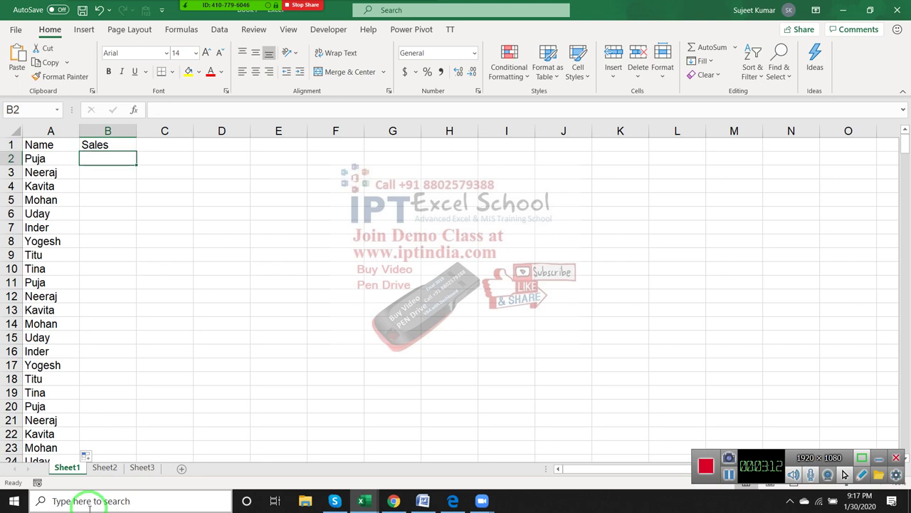
text(=e)
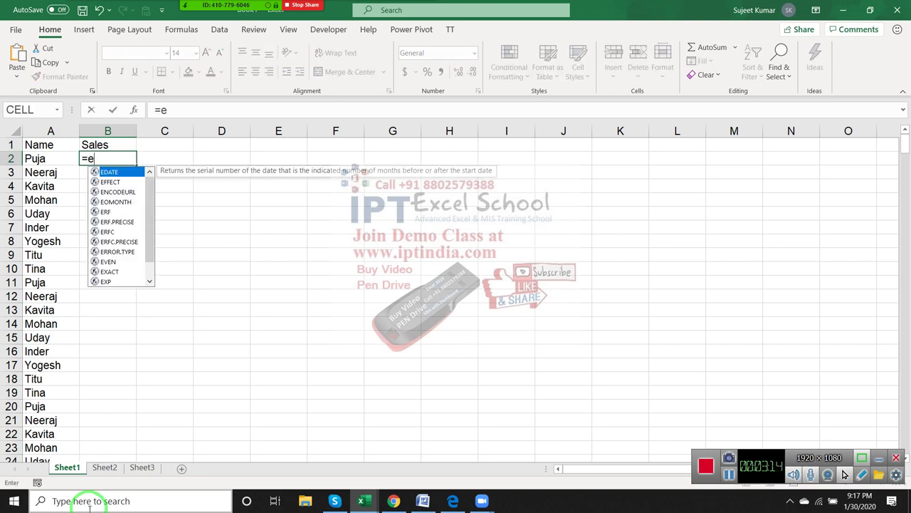
key(Escape)
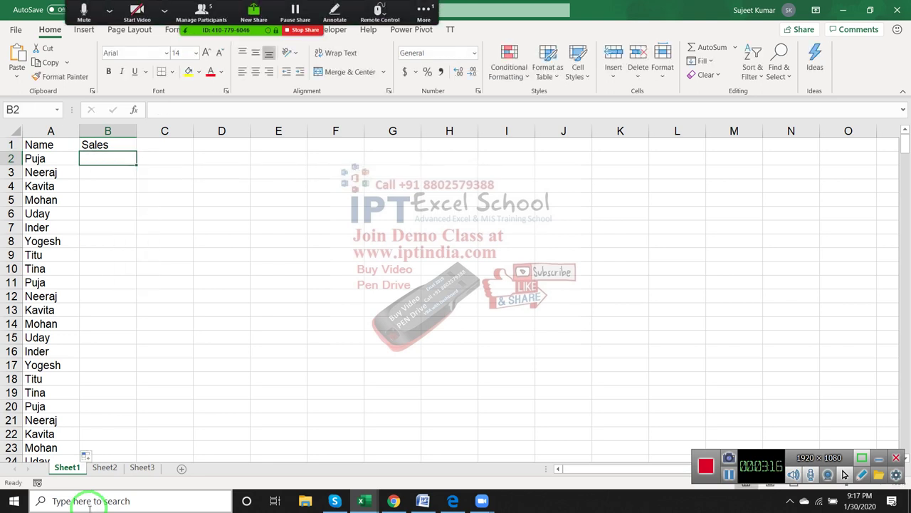
key(Up)
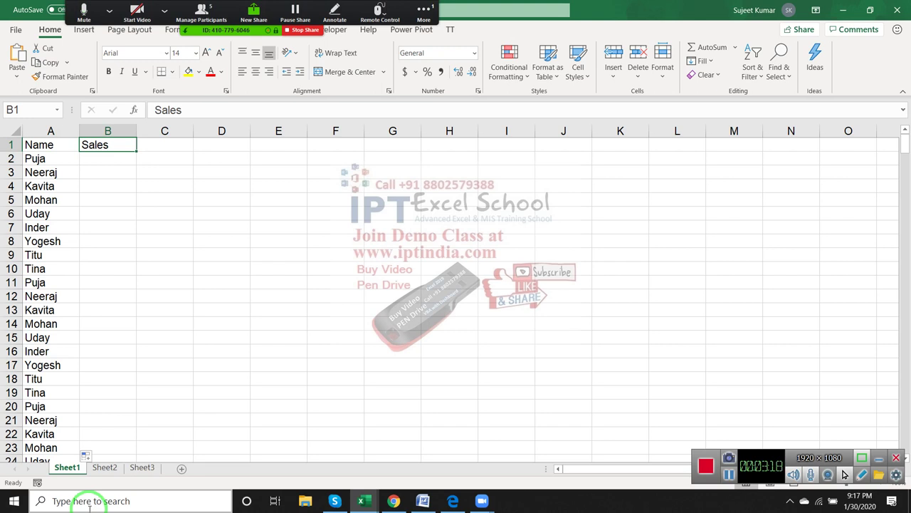
text(AN)
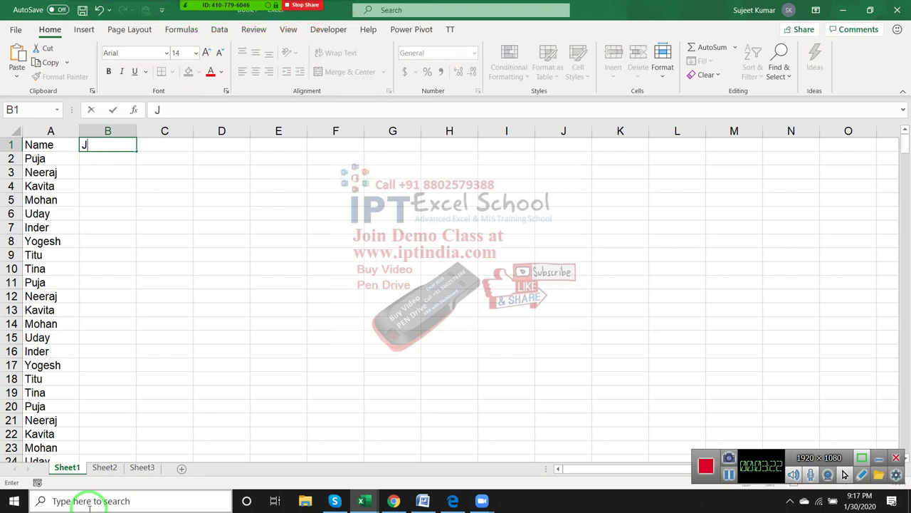
text(N)
key(Return)
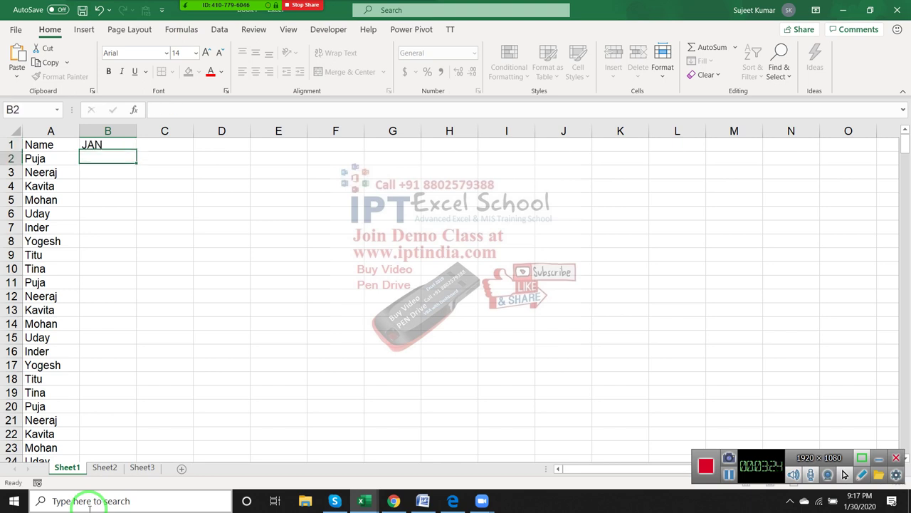
key(Up)
drag(7, 356, 11, 200)
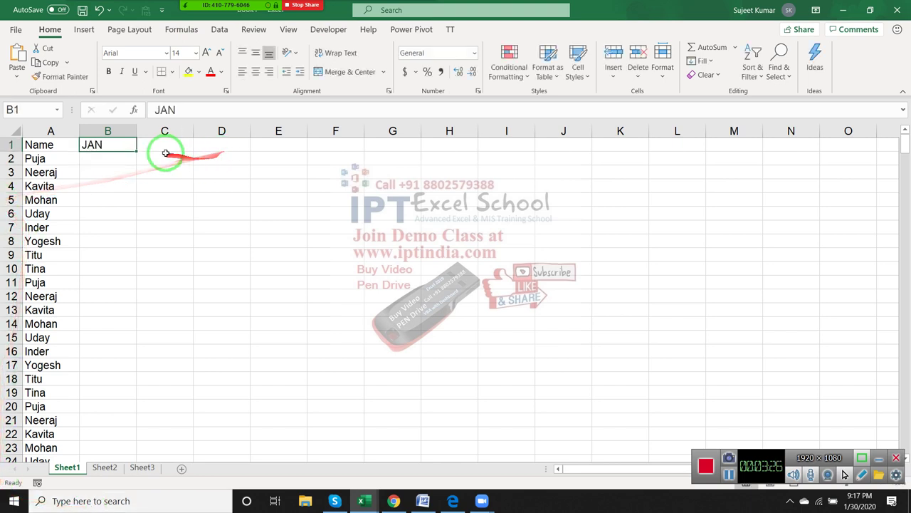
drag(139, 150, 311, 151)
click(115, 158)
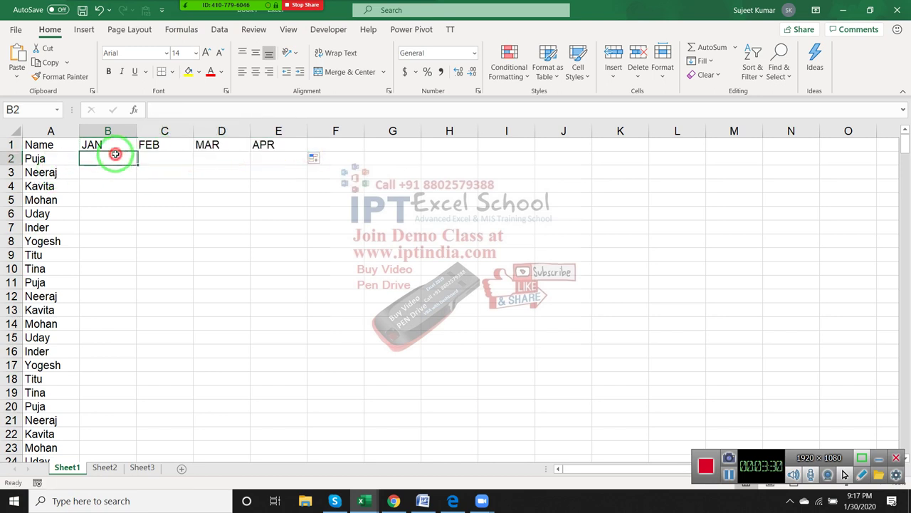
Fill B2:E for every name with =RANDBETWEEN(10,90), then copy the range to paste as values
text(=ra)
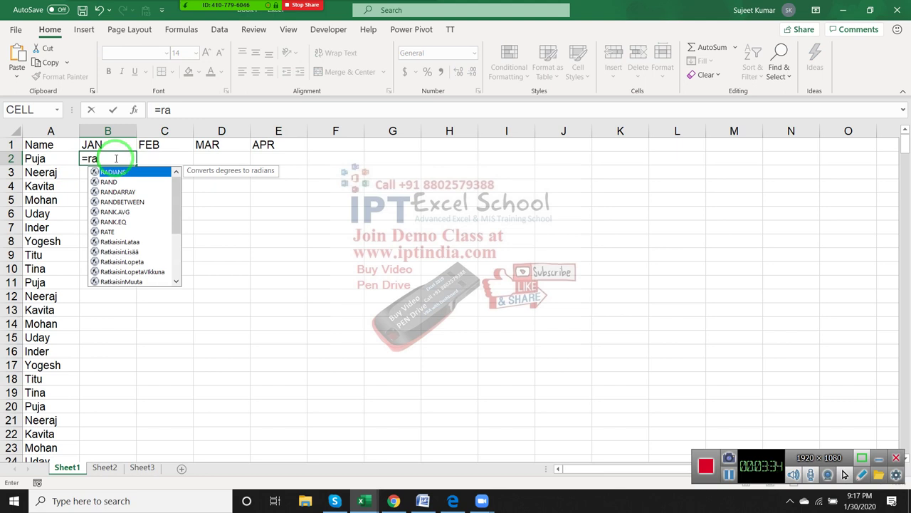
key(Down)
key(Down)
key(Down)
key(Tab)
text(1)
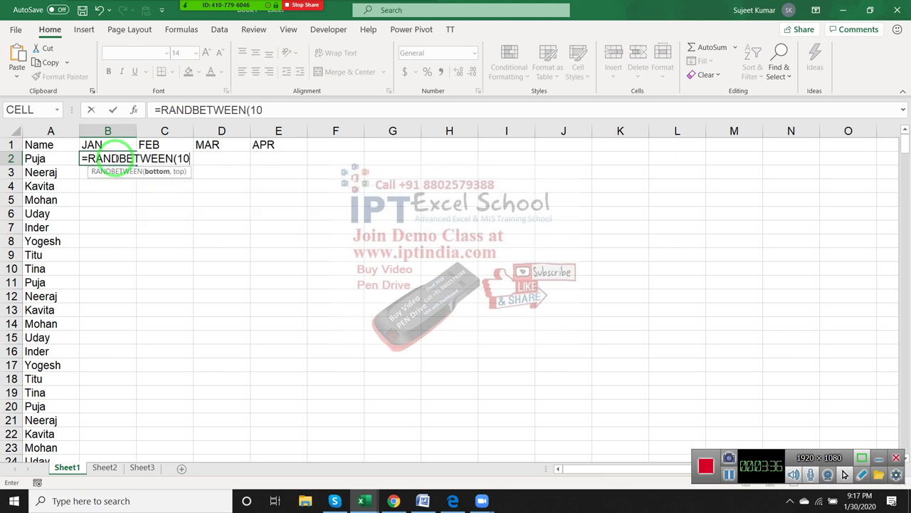
text(,90))
key(ctrl+Return)
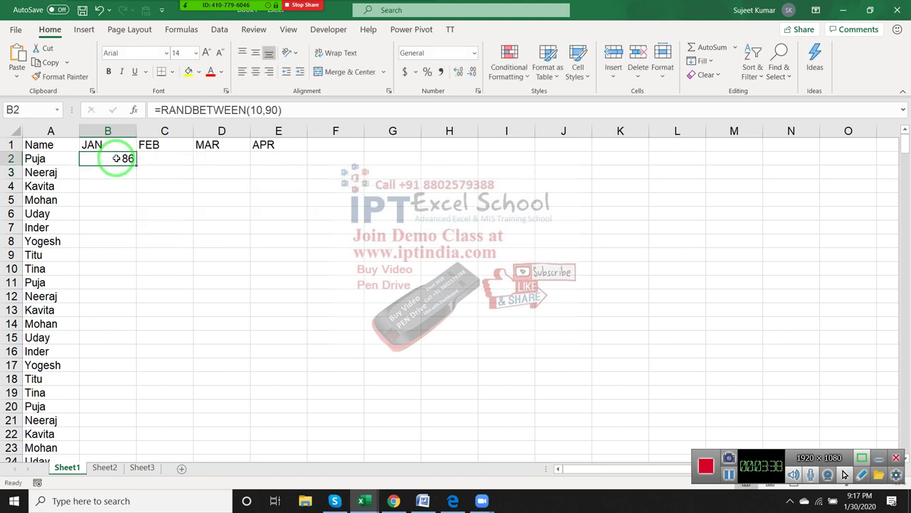
key(shift+Right)
key(shift+Right)
key(shift+Right)
key(ctrl+r)
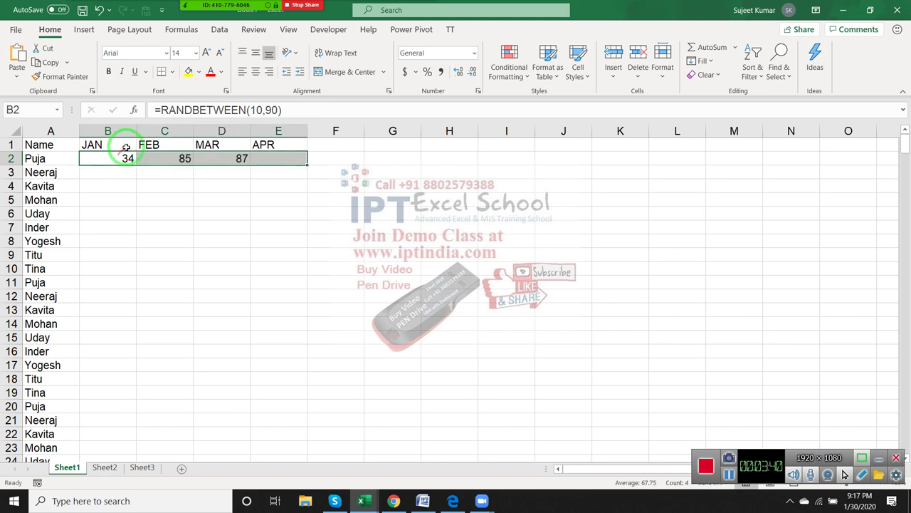
double_click(308, 162)
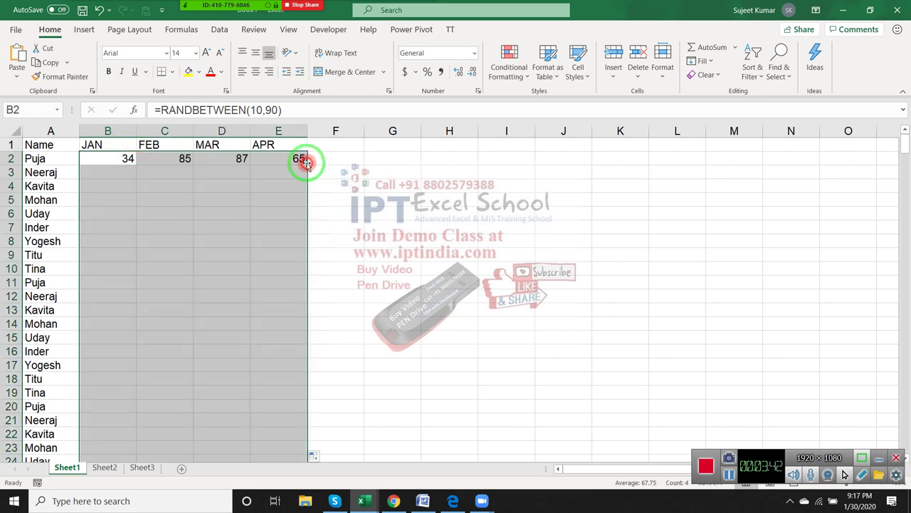
key(ctrl+c)
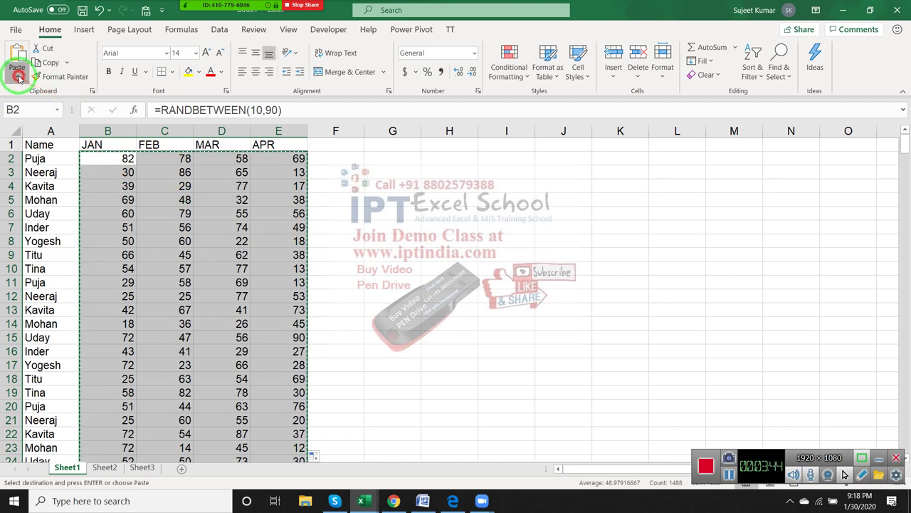
click(16, 77)
Paste the copied JAN–APR range over itself as plain values
click(21, 161)
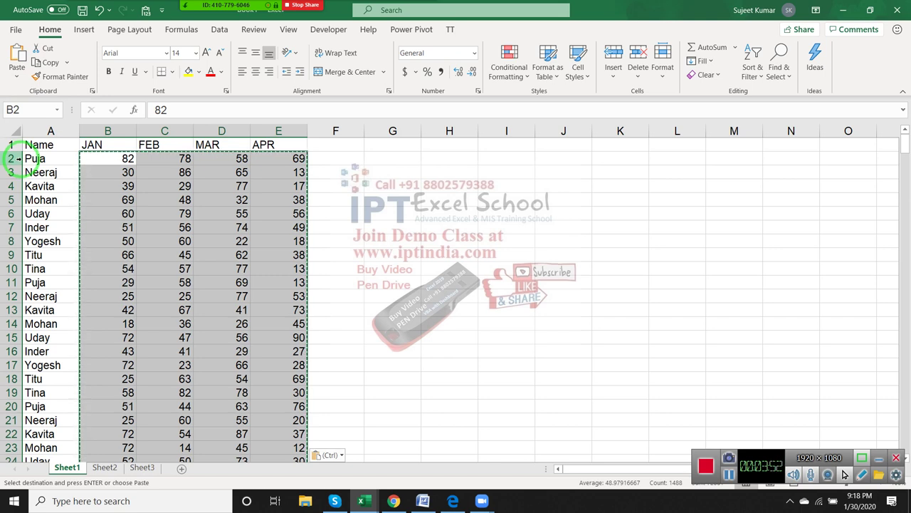
key(Escape)
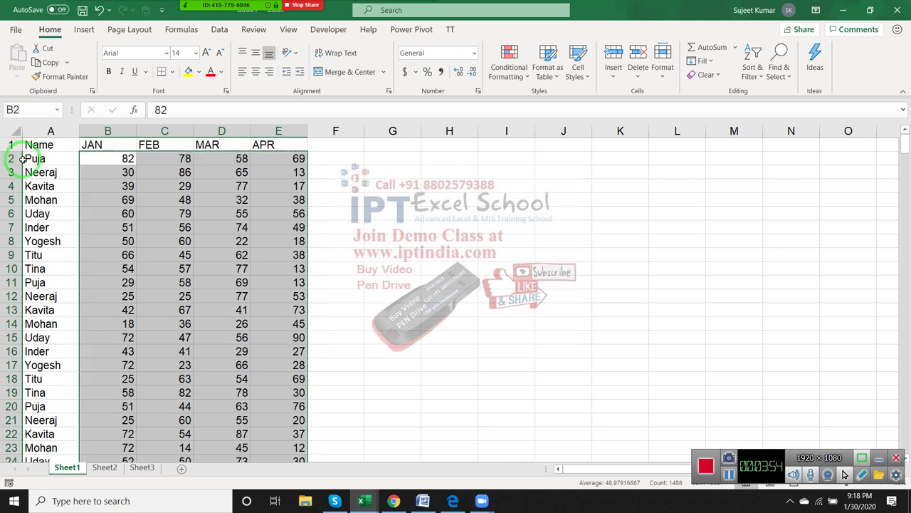
key(ctrl+c)
click(15, 77)
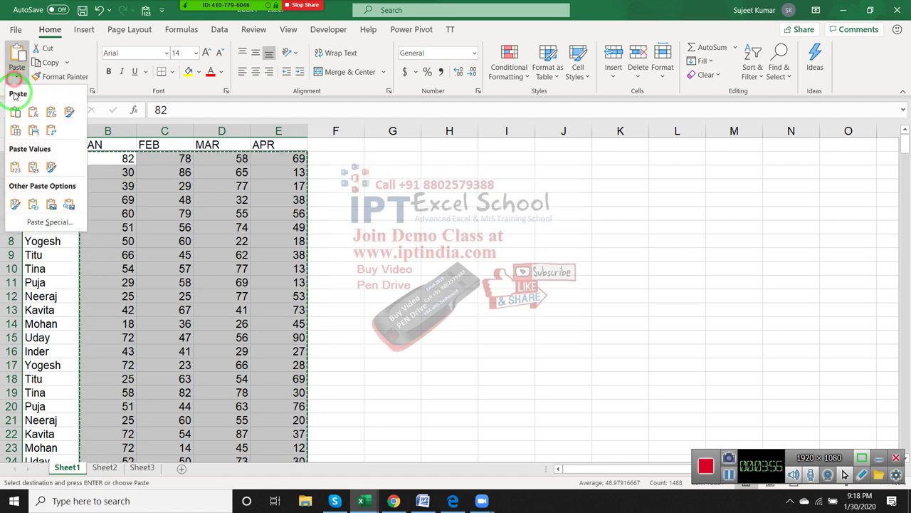
click(15, 167)
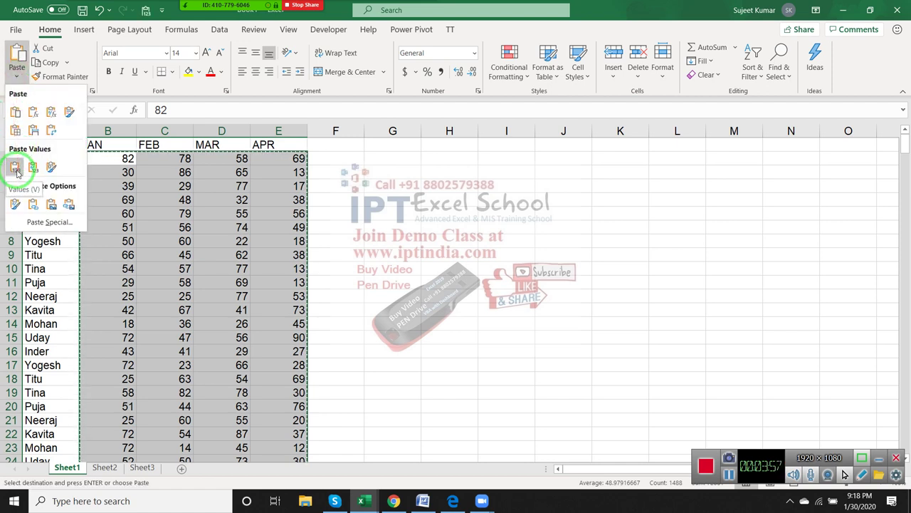
Check that cells such as B3, D9 and E17–E20 hold fixed numbers, e.g. 76 in E20
click(96, 171)
key(Escape)
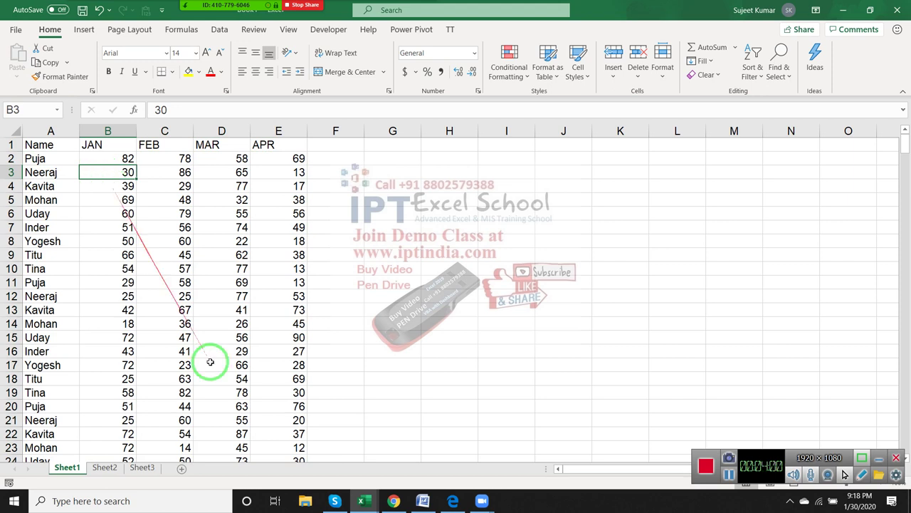
click(243, 259)
click(278, 269)
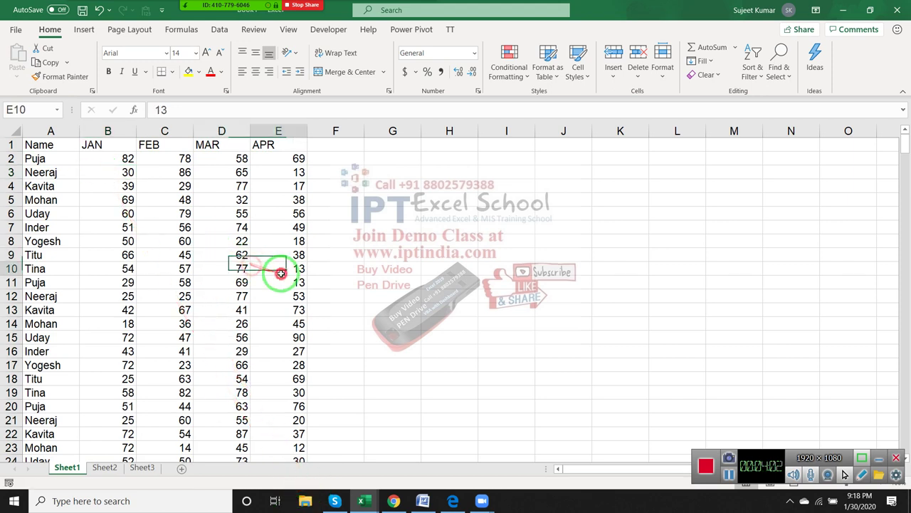
click(292, 309)
click(292, 351)
click(294, 366)
click(299, 391)
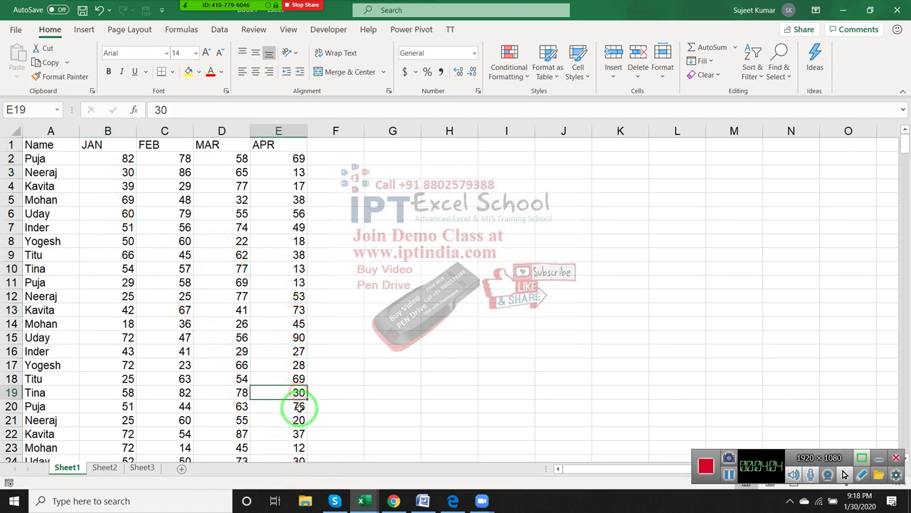
click(277, 406)
scroll(264, 402, down, 3)
scroll(264, 402, up, 3)
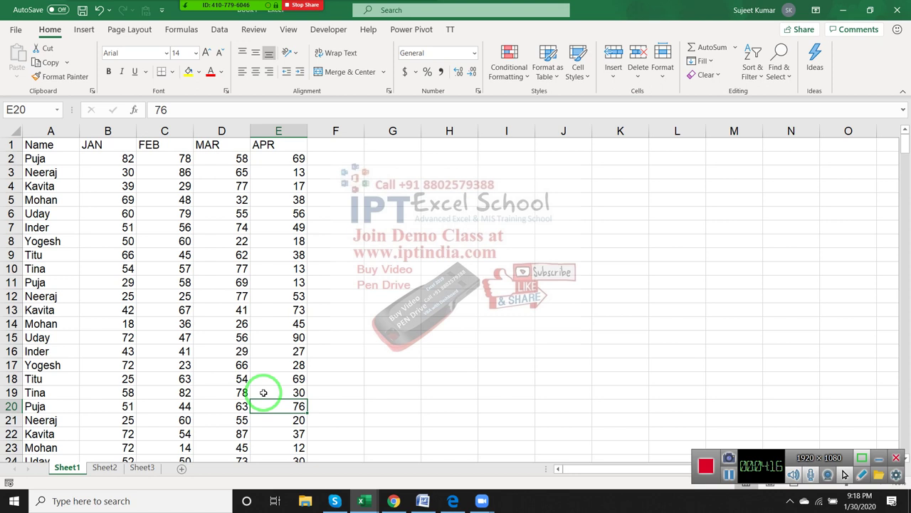
Copy the Name, JAN, FEB, MAR, APR heading row from Sheet1 into Sheet2
click(42, 146)
drag(175, 140, 258, 139)
key(ctrl+c)
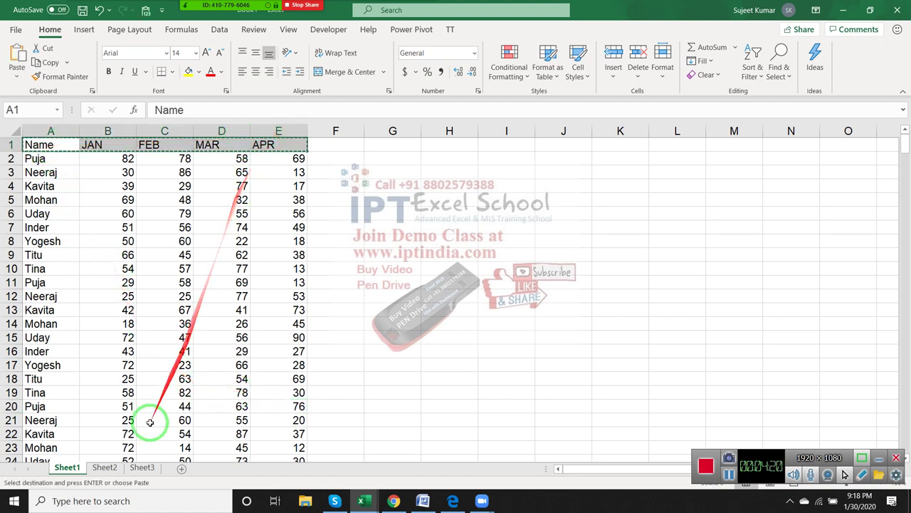
click(110, 468)
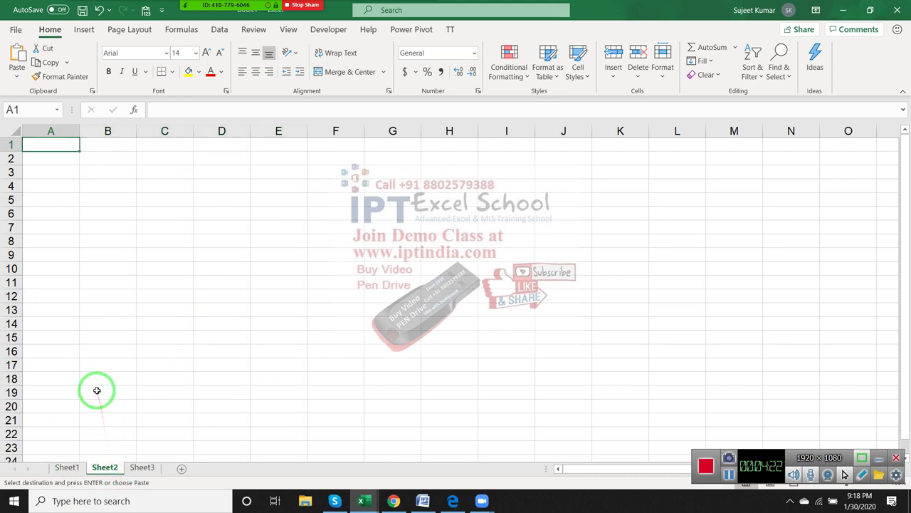
key(ctrl+v)
click(44, 157)
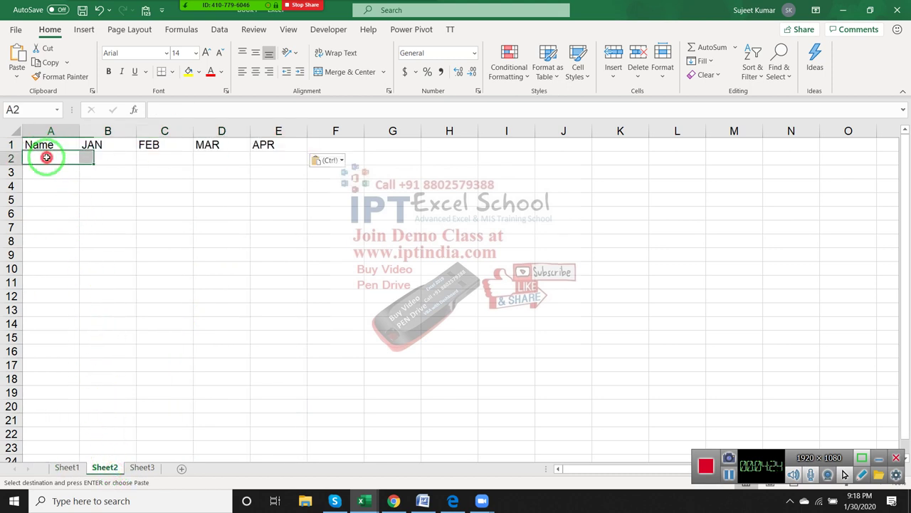
Rename Sheet2 to Puja and enter Puja in cell A2
click(95, 463)
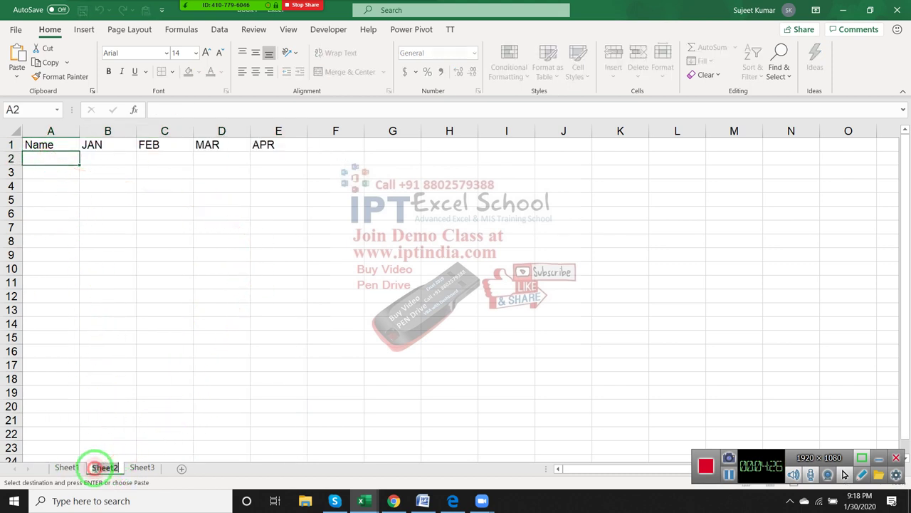
key(BackSpace)
text(Puja)
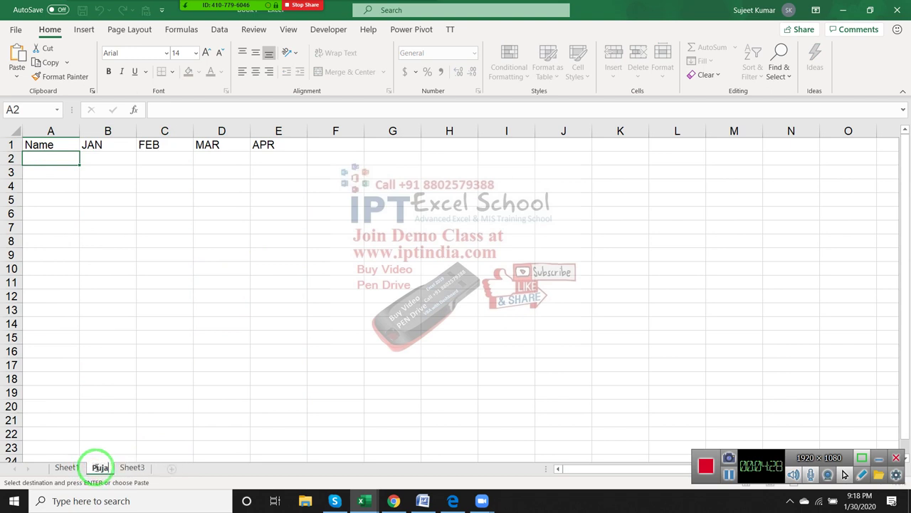
click(96, 266)
click(48, 161)
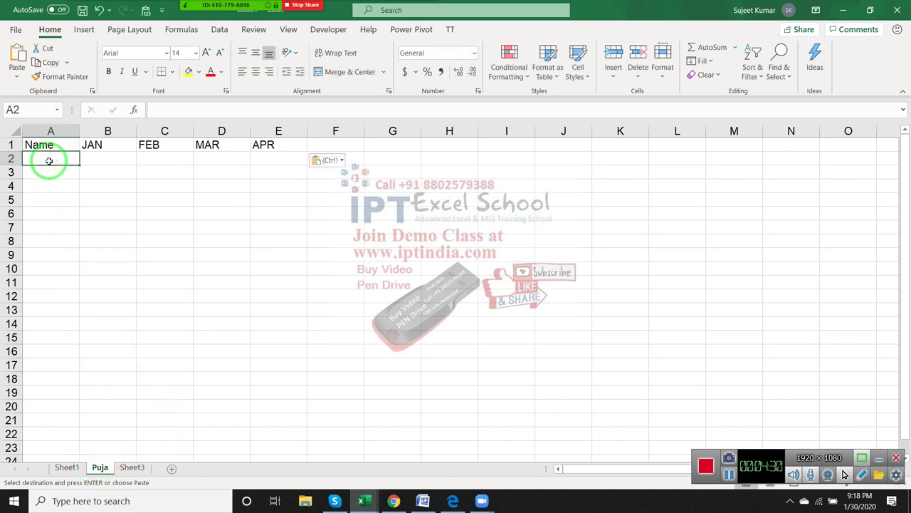
text(Puja)
key(Tab)
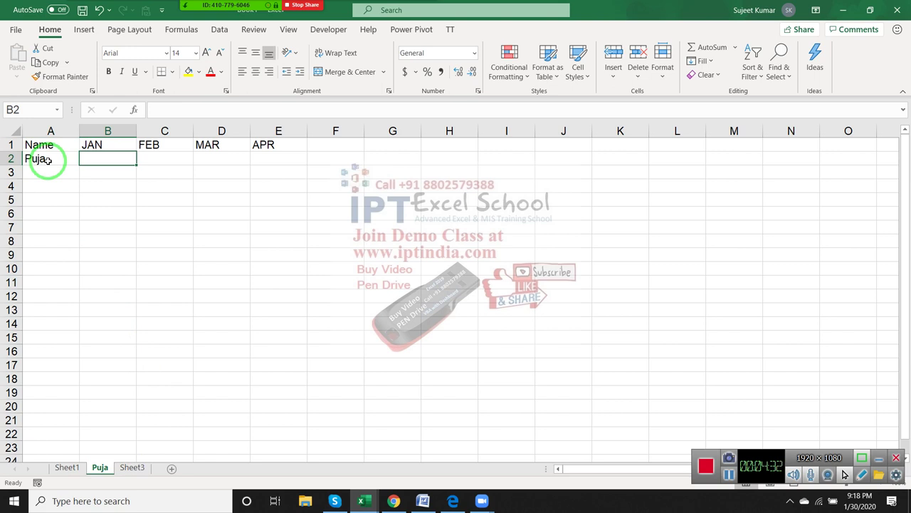
Enter a SUMIF in B2 that sums Sheet1 column B where column A matches A2
text(=sum)
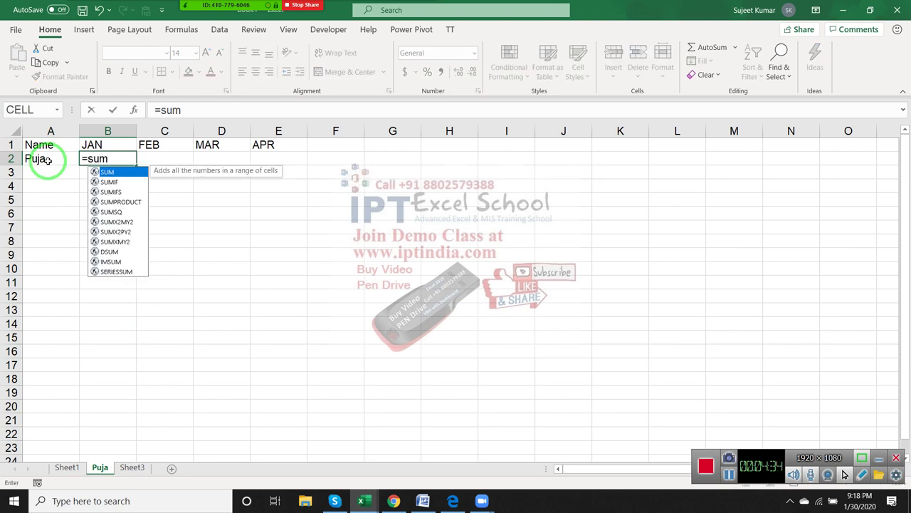
key(Down)
key(Tab)
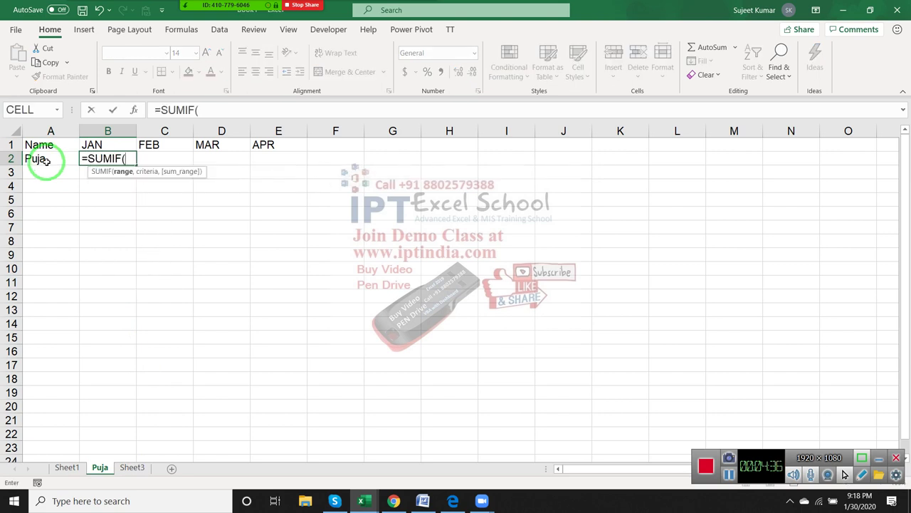
click(67, 467)
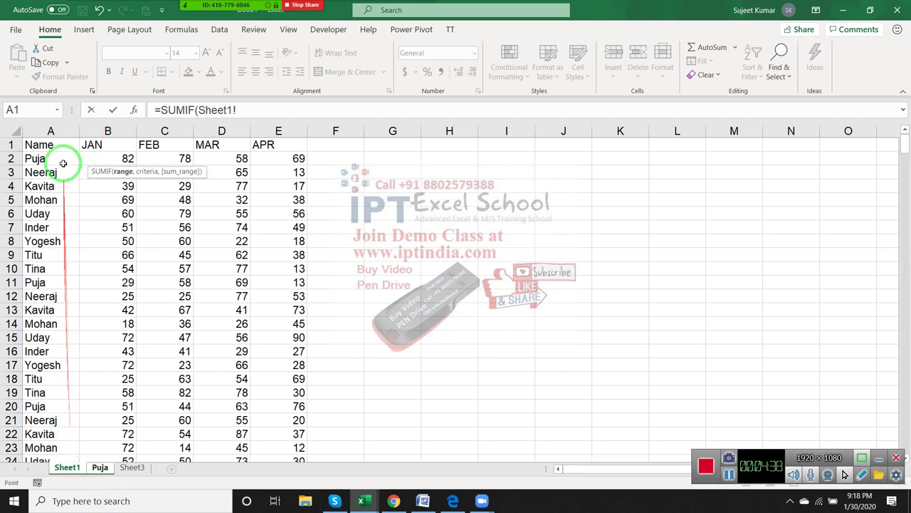
click(54, 132)
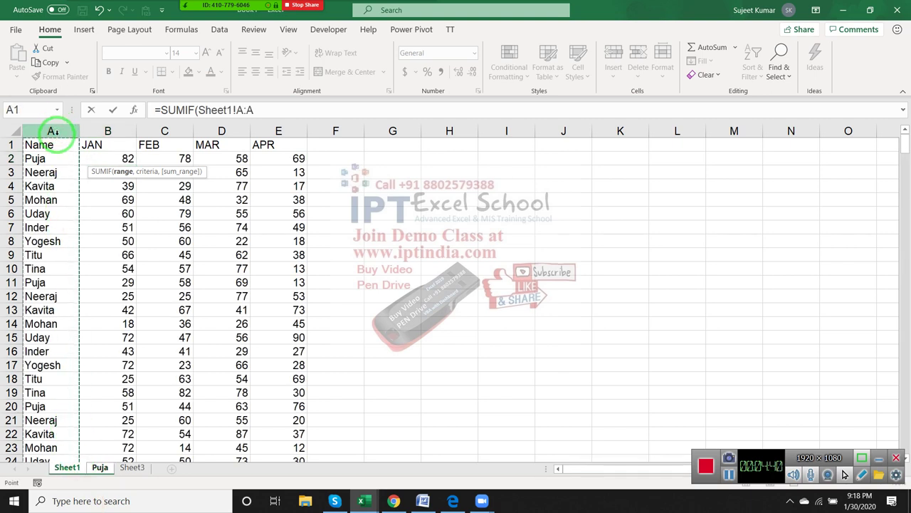
text(,a2,)
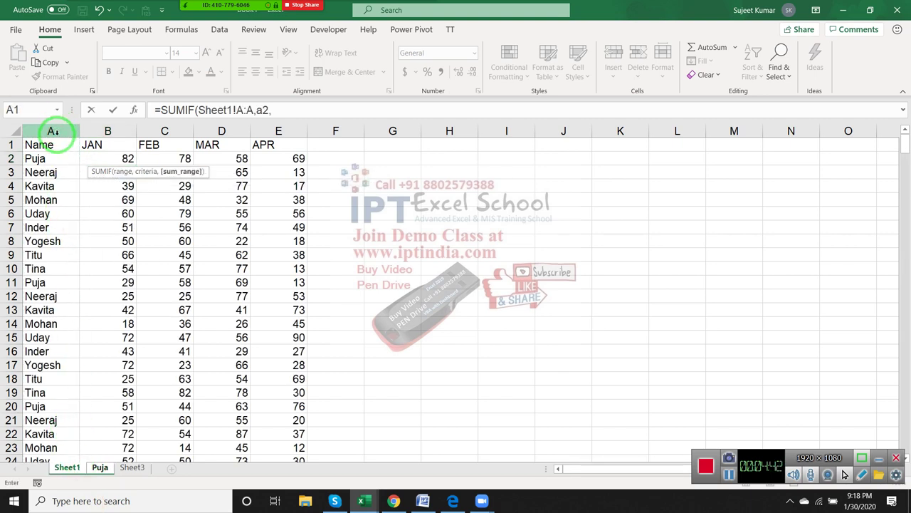
click(123, 125)
key(Return)
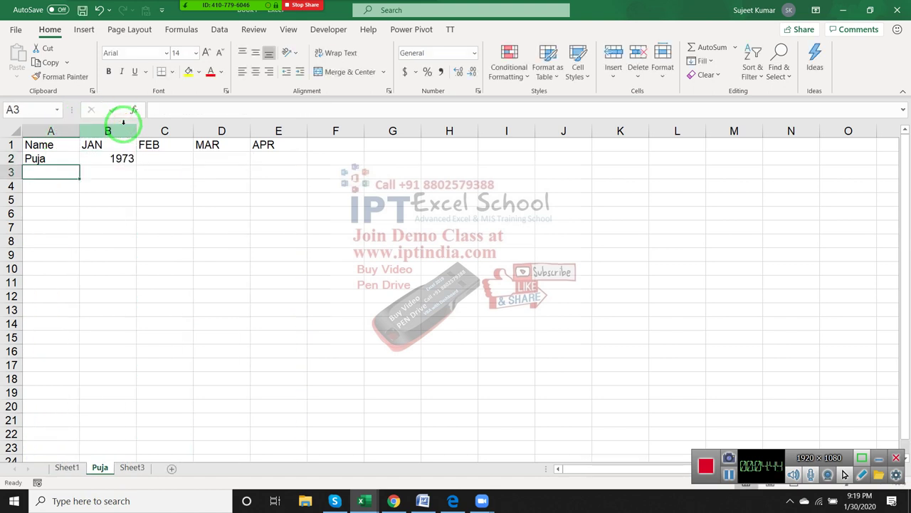
key(Up)
key(Right)
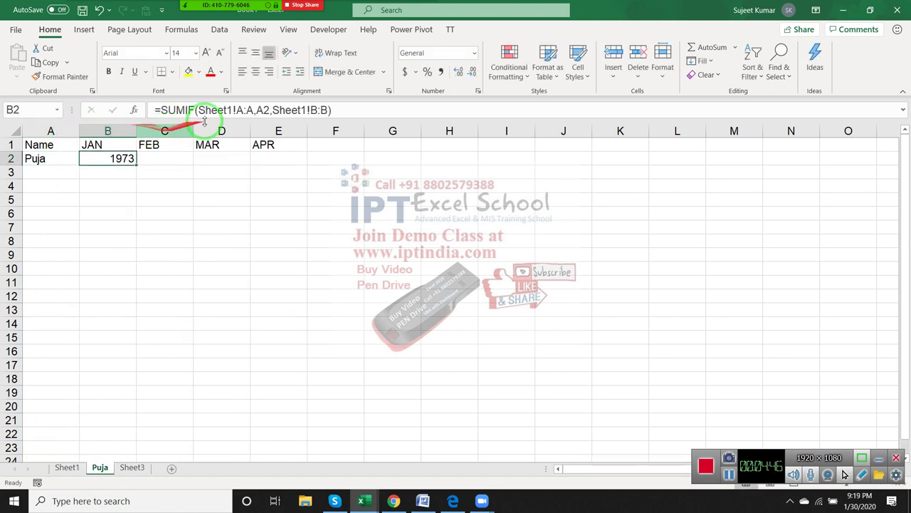
Make the column A range and A2 criterion absolute, extend across JAN–APR, and duplicate the Puja sheet
click(244, 109)
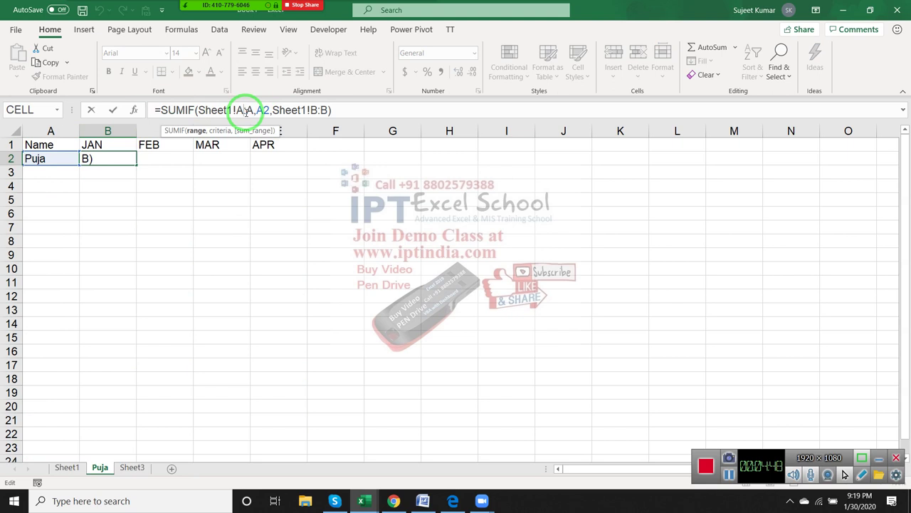
key(F4)
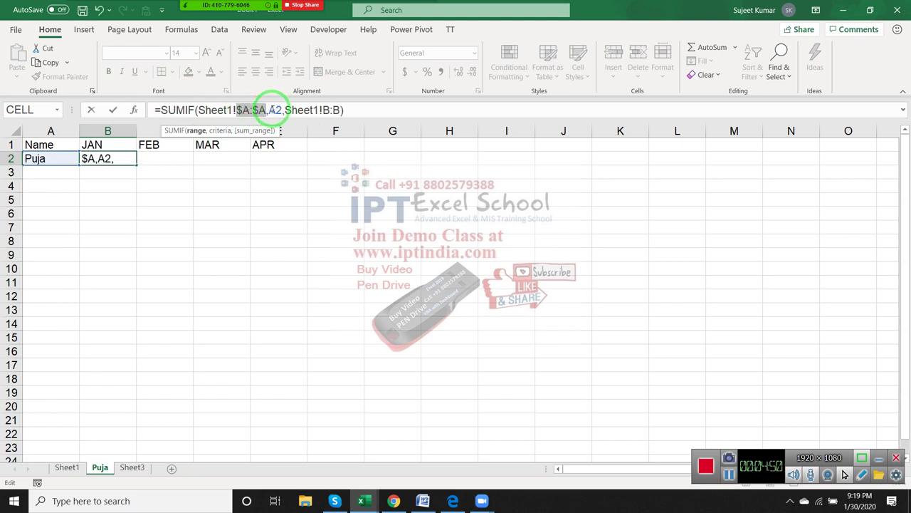
click(283, 112)
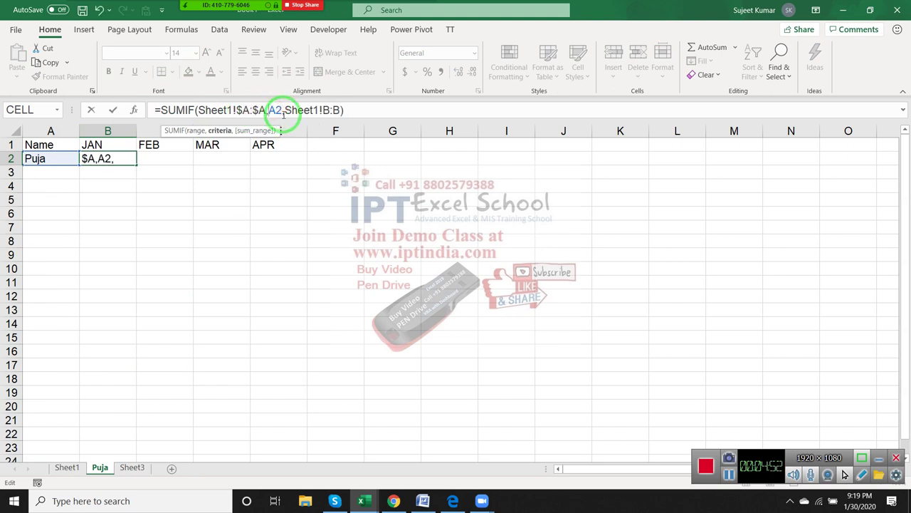
key(F4)
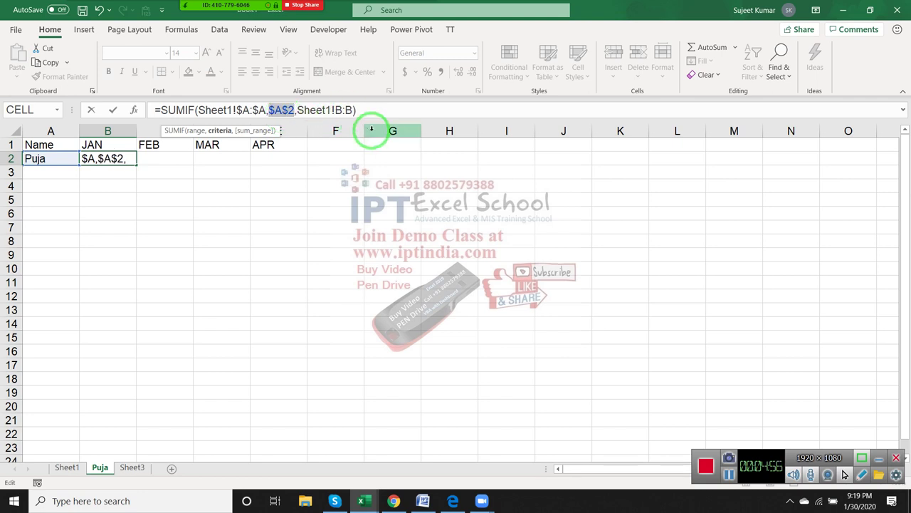
key(Return)
key(Up)
key(shift+Right)
key(shift+Right)
key(shift+Right)
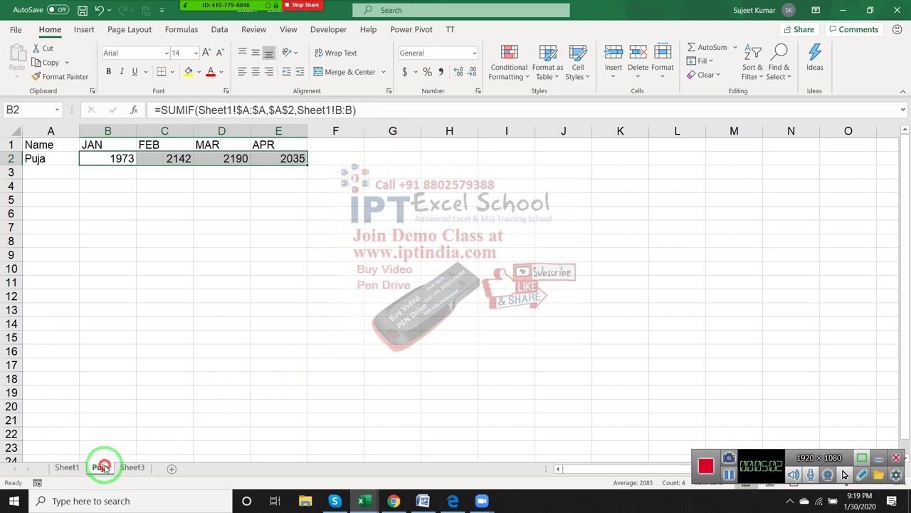
drag(100, 470, 135, 466)
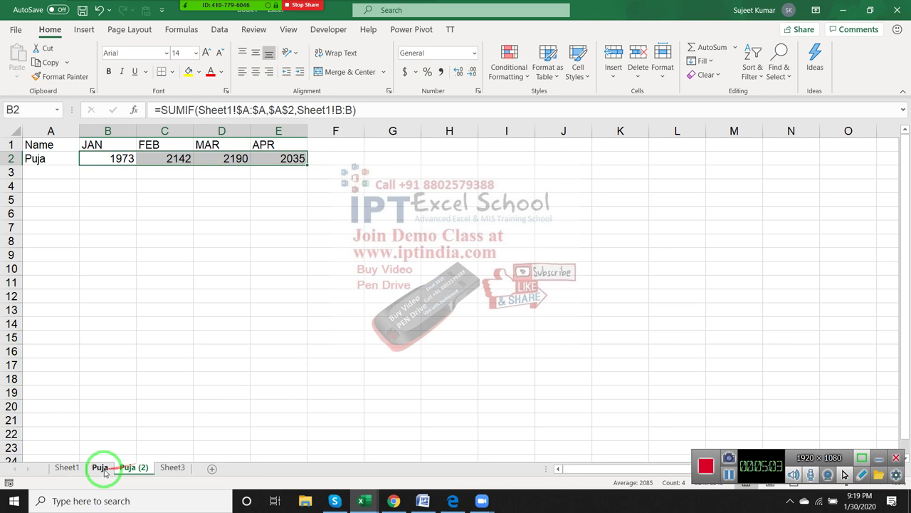
Rename the Puja (2) copy to Neeraj and put Neeraj in A2, giving totals 1966, 1959, 2067, 2344
click(67, 467)
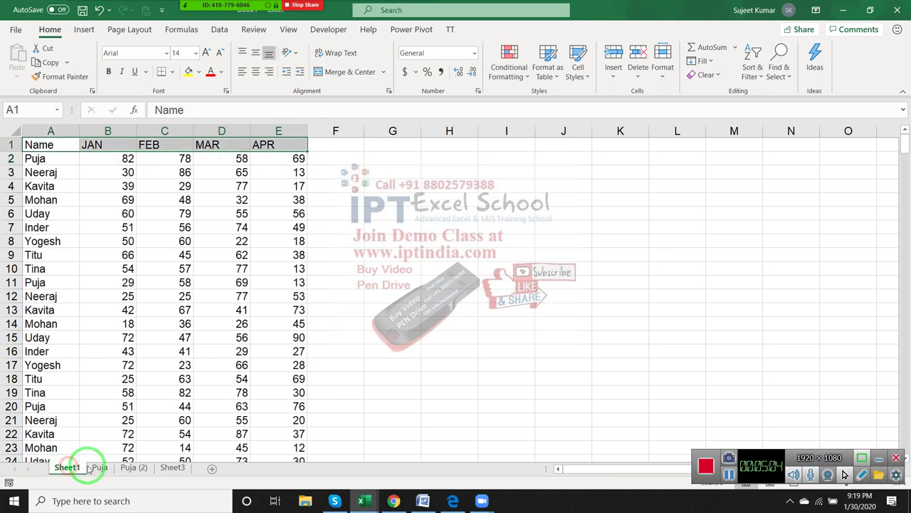
click(133, 468)
double_click(133, 467)
text(Neeraj)
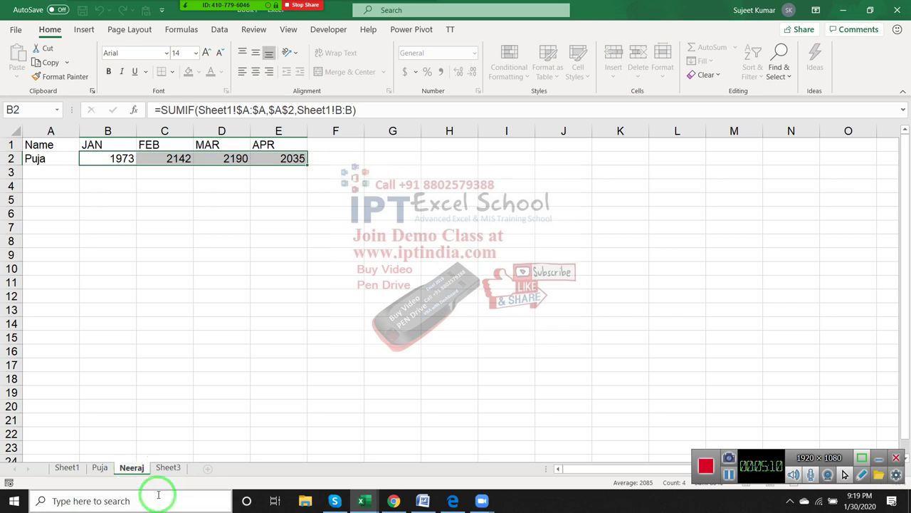
click(75, 293)
click(48, 157)
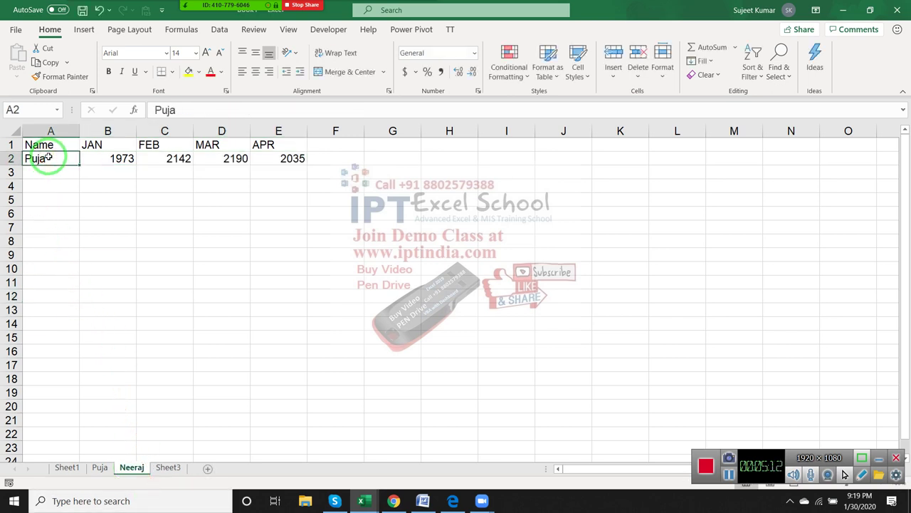
text(Neeraj)
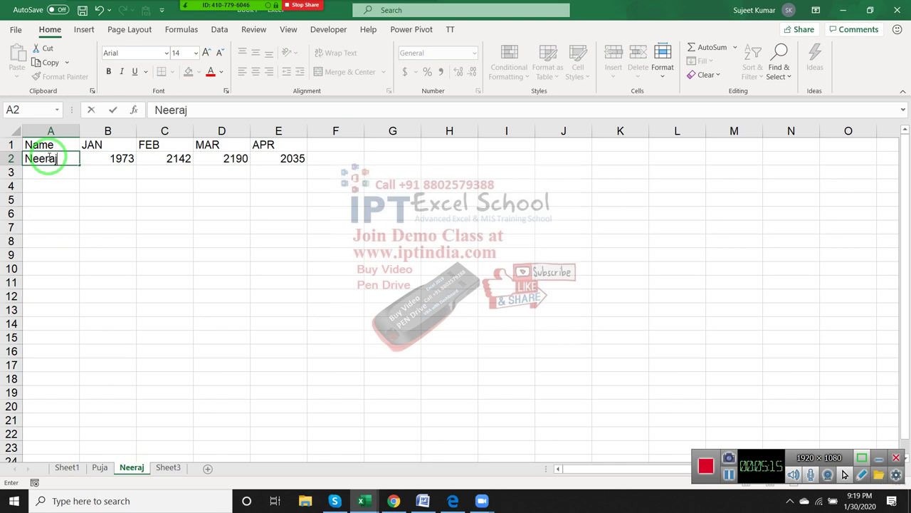
key(Return)
key(Up)
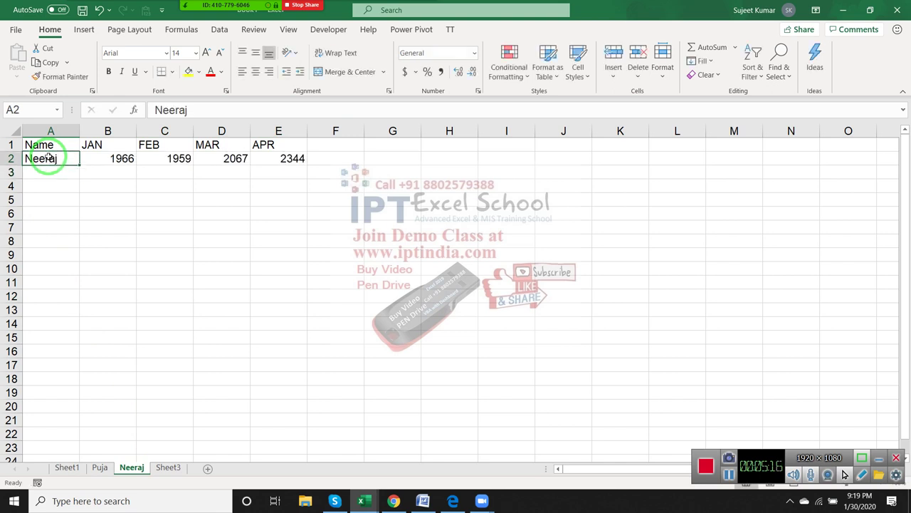
key(Up)
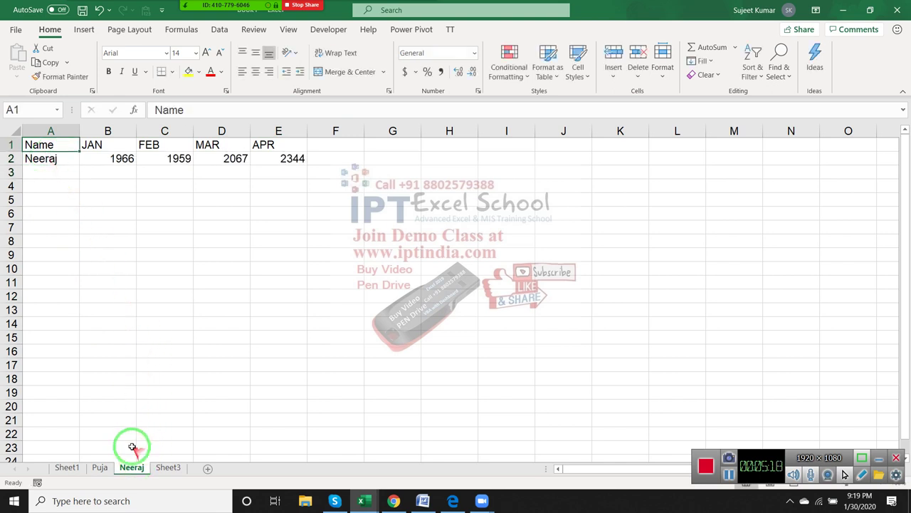
click(56, 132)
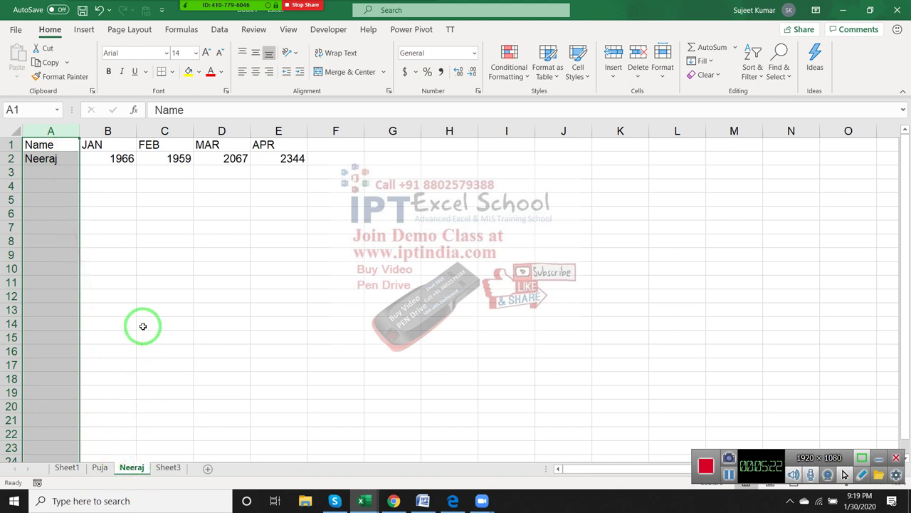
Enter =CELL("filename") in cell A2 on the Neeraj sheet
click(68, 158)
text(=)
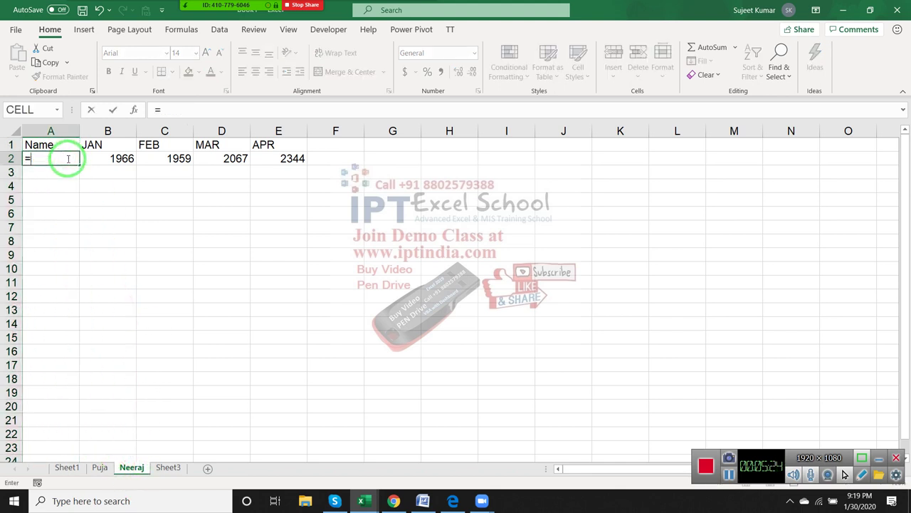
text(cel)
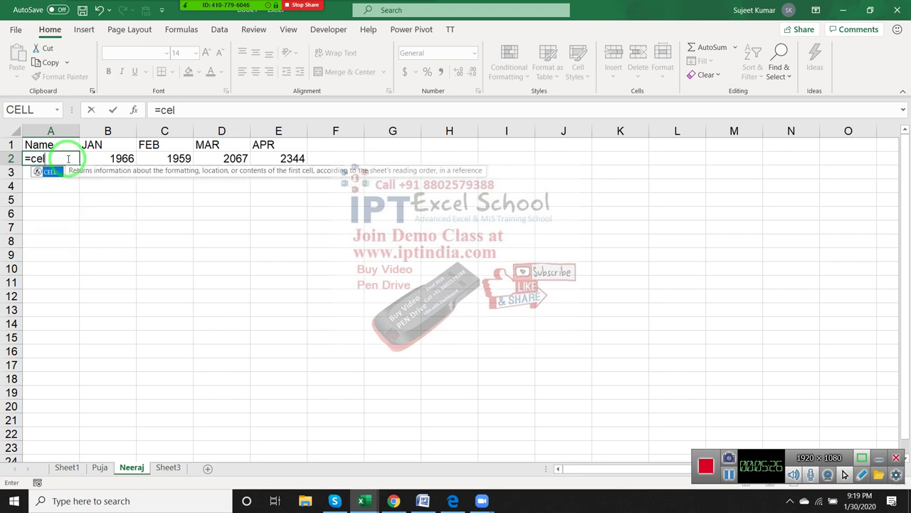
key(Tab)
key(Down)
key(Down)
key(Down)
key(Down)
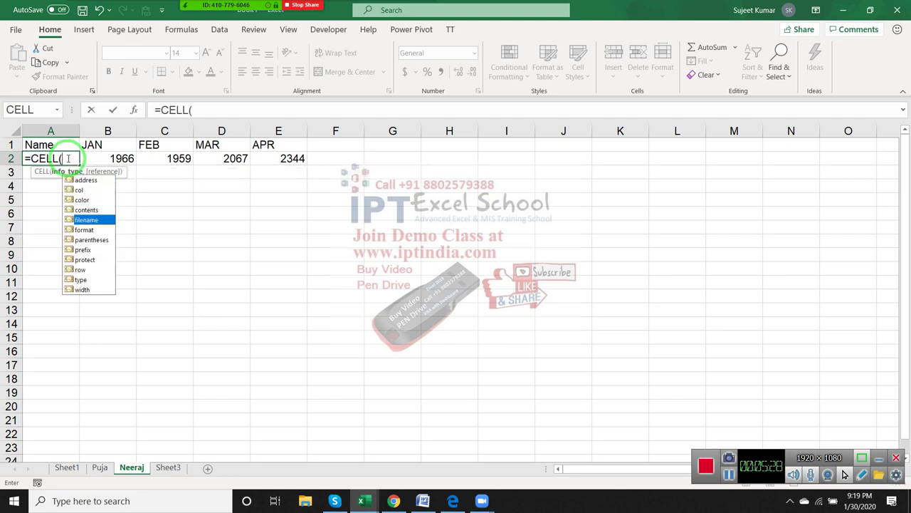
key(Tab)
key(Return)
click(68, 158)
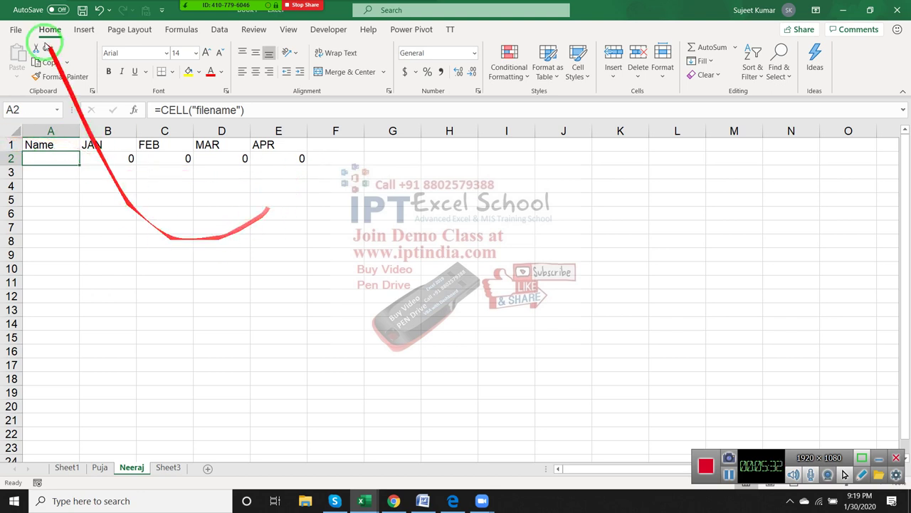
Save the workbook as Book4 in Documents, refresh A2 to show the full path, and autofit column A
click(83, 9)
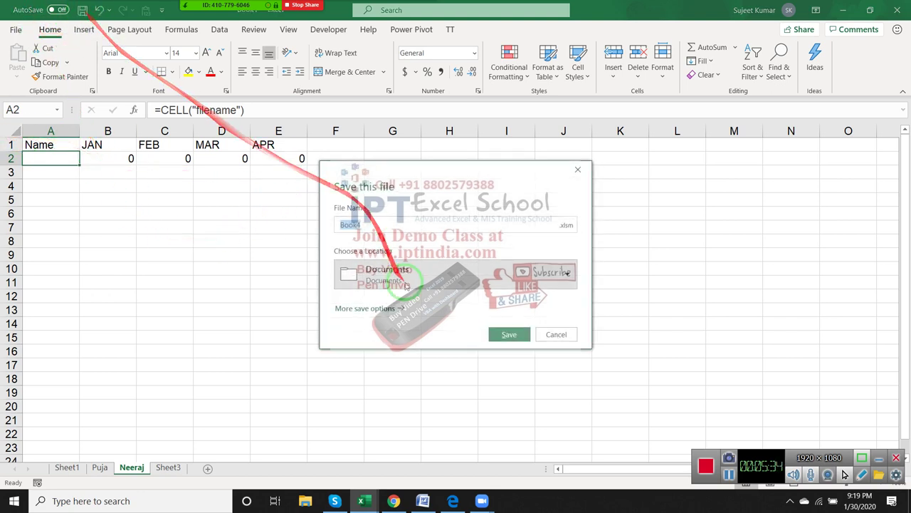
click(503, 335)
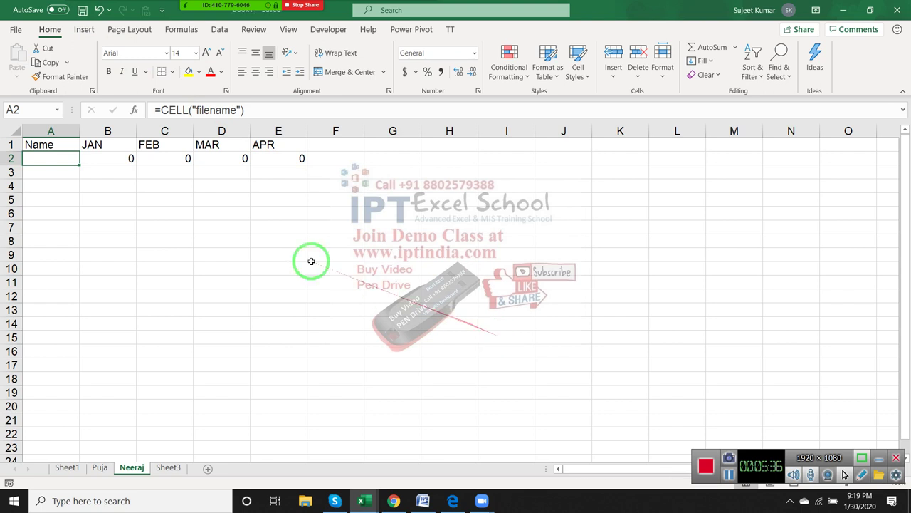
double_click(47, 158)
key(Return)
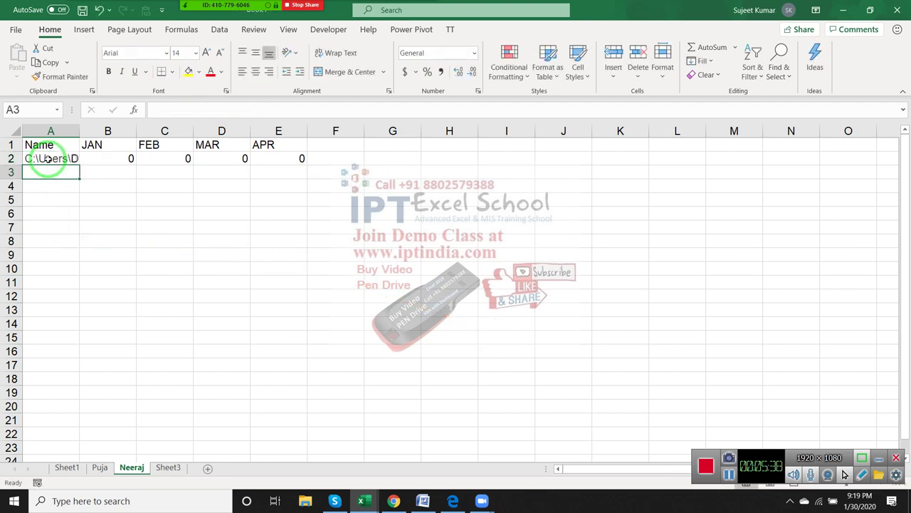
double_click(79, 131)
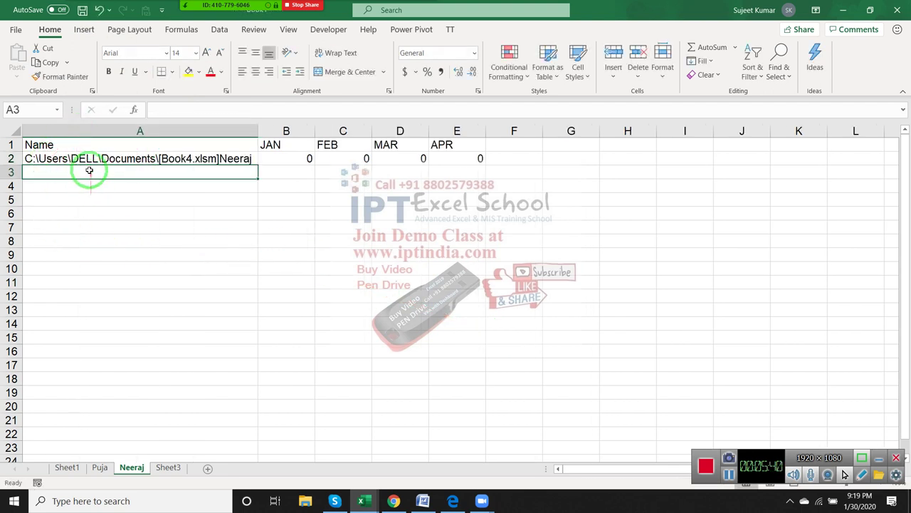
Enter =FIND("]",A2,1) in A3, returning 36 as the closing bracket's position
text(=)
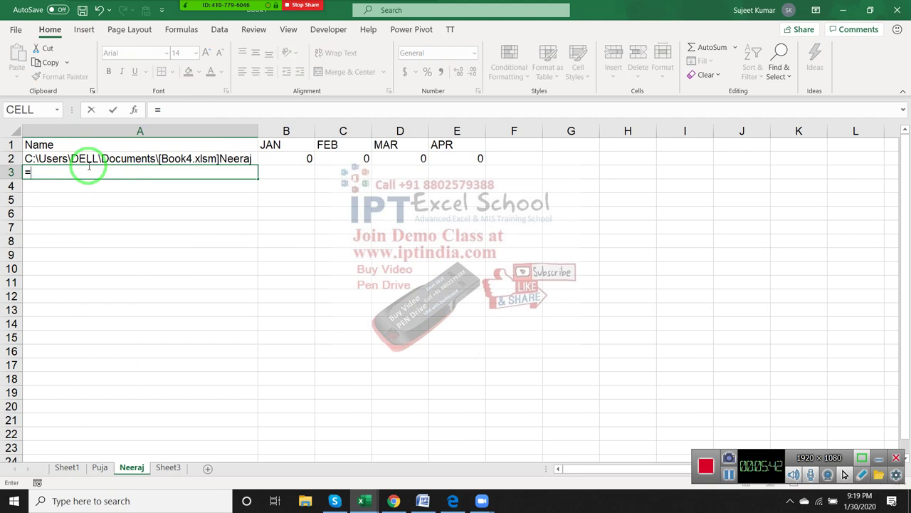
text(fin)
key(Tab)
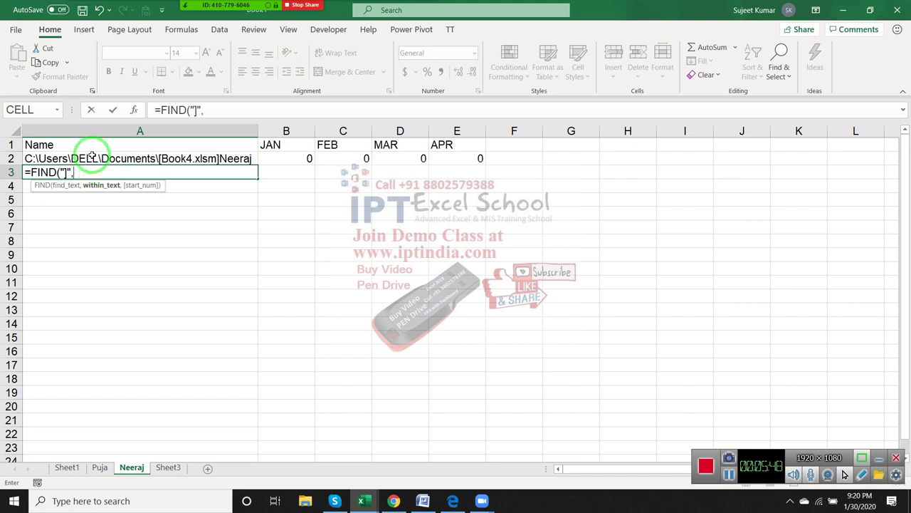
click(92, 157)
text(,1)
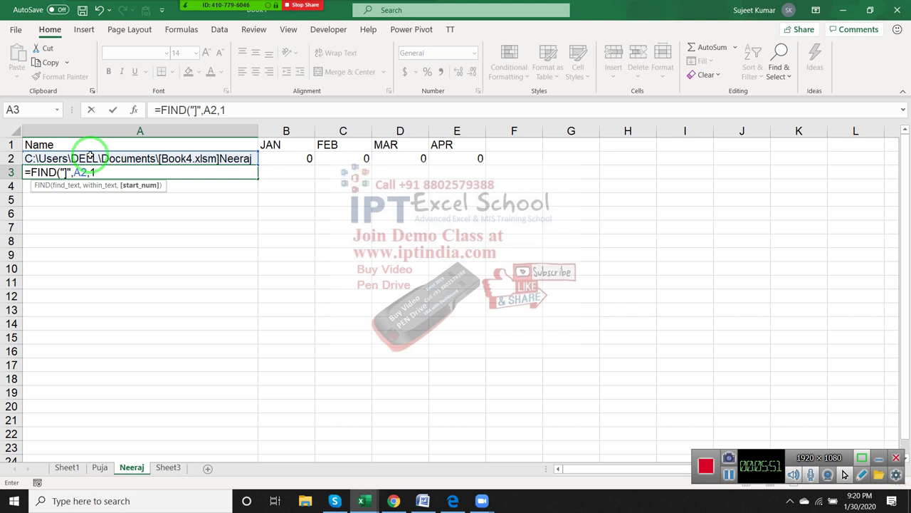
key(Return)
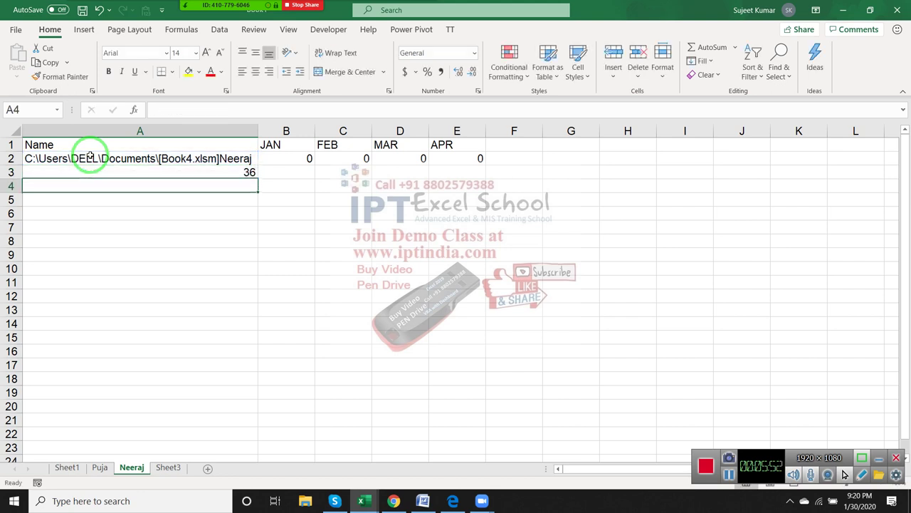
key(Up)
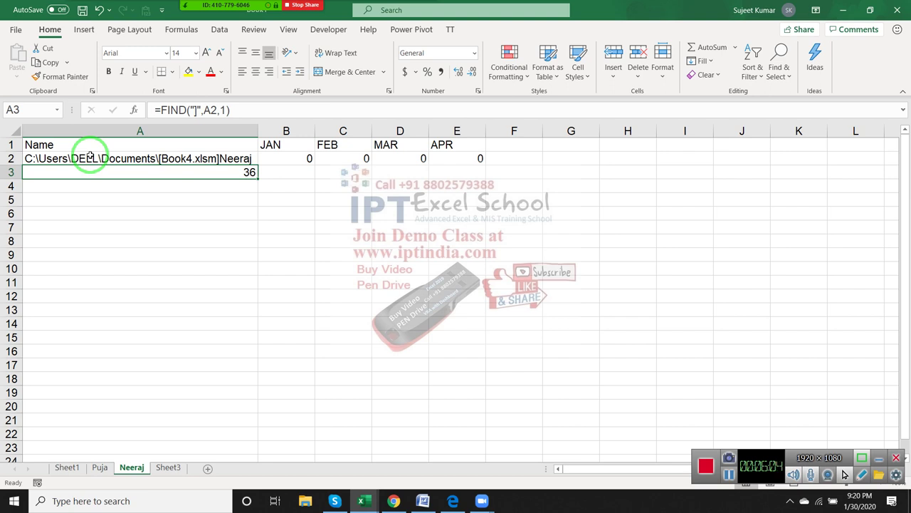
Start a RIGHT formula in A4 on the A2 path, adding LEN for the character count
key(Down)
text(=r)
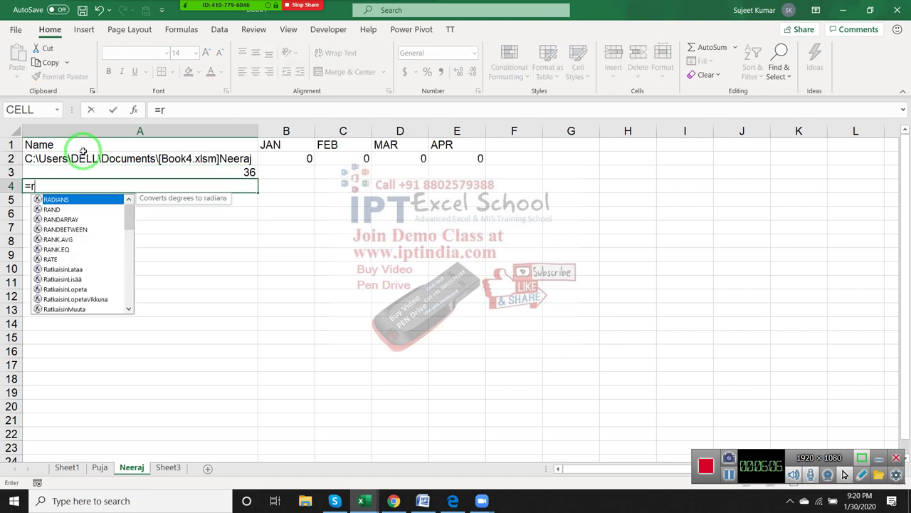
text(ig)
key(Tab)
key(Up)
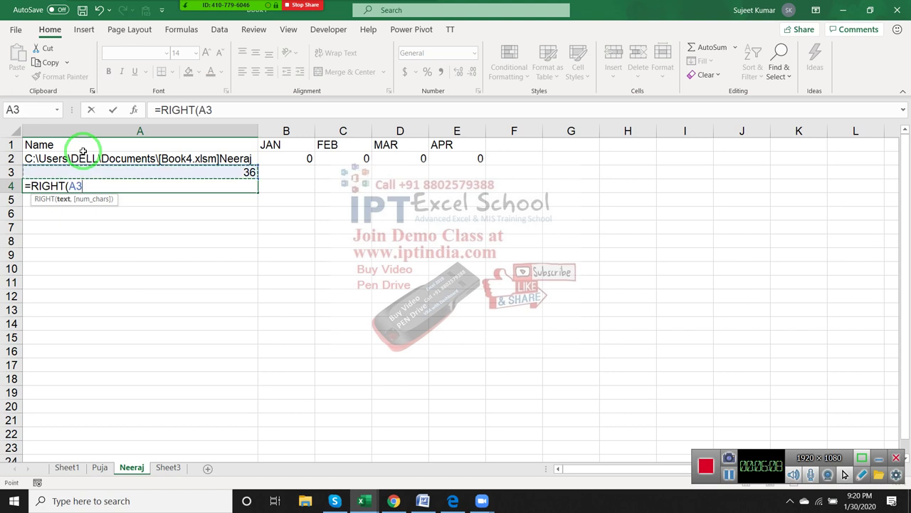
key(Up)
text(,)
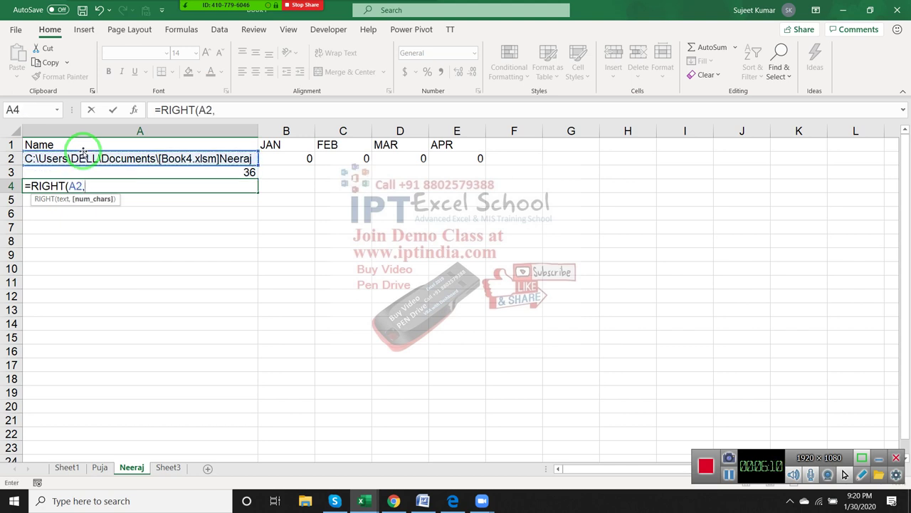
text(lem)
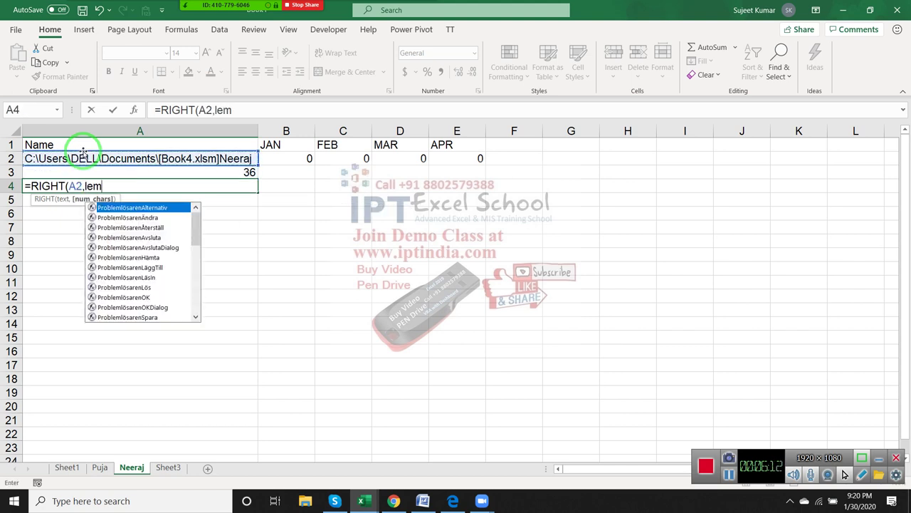
key(BackSpace)
text(n)
key(Tab)
Complete =RIGHT(A2,LEN(A2)-A3) and accept Excel's correction so A4 shows Neeraj
key(Up)
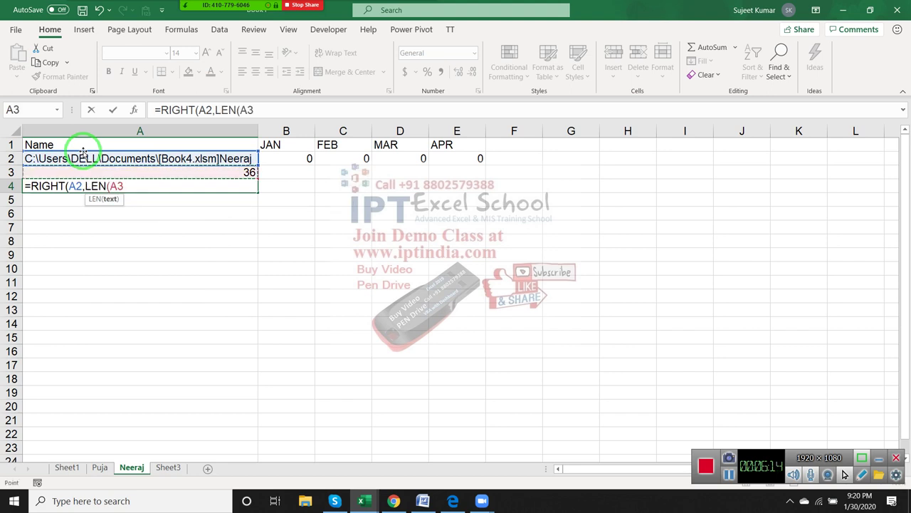
key(Up)
text())
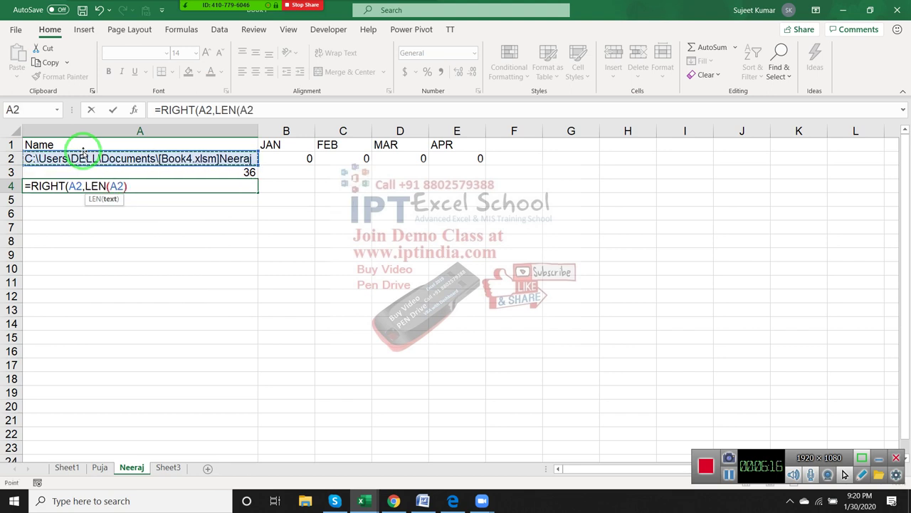
key(Up)
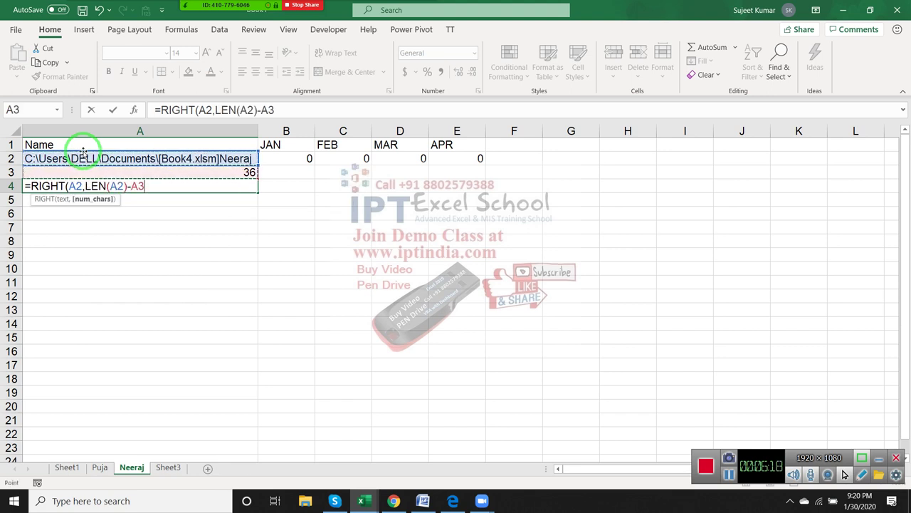
key(Return)
key(Return)
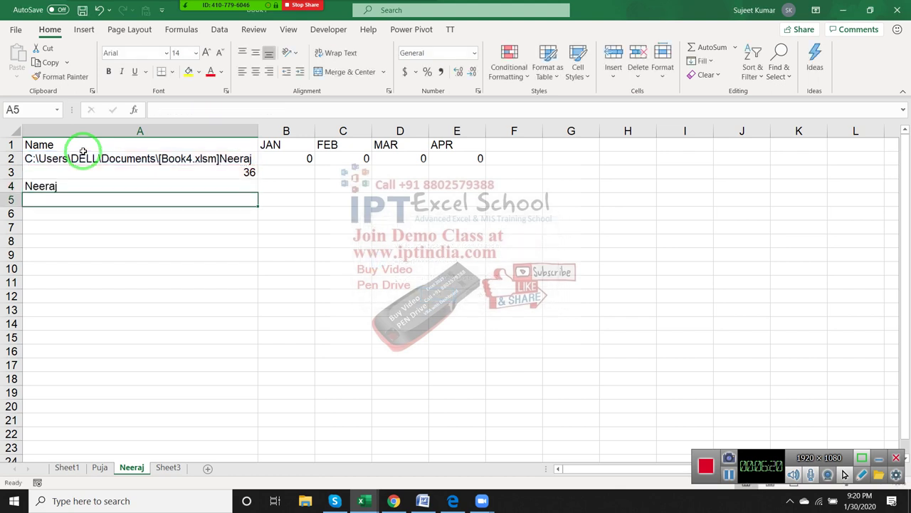
key(Up)
click(83, 154)
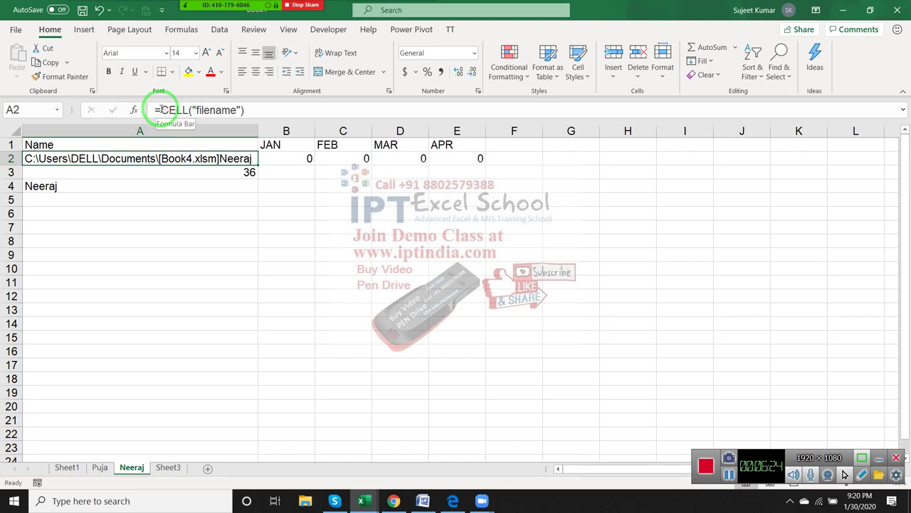
drag(161, 111, 267, 111)
key(Escape)
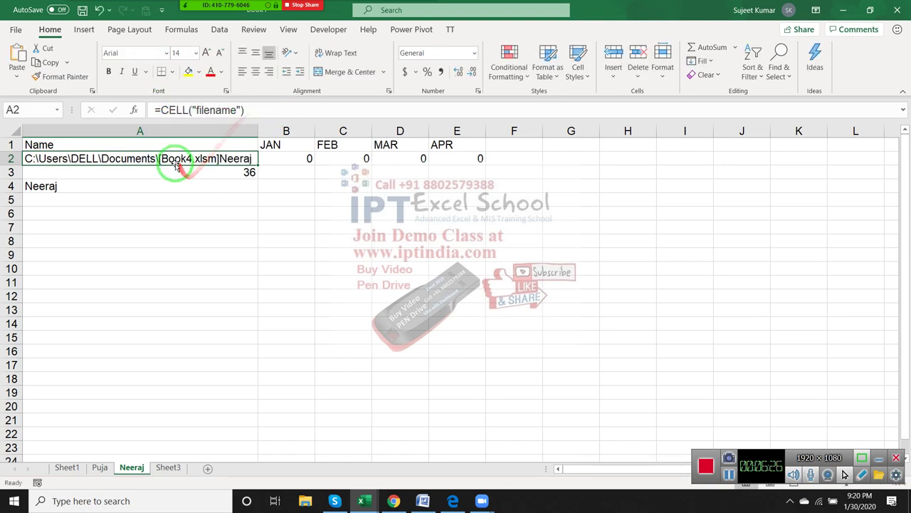
click(175, 171)
click(210, 110)
double_click(209, 110)
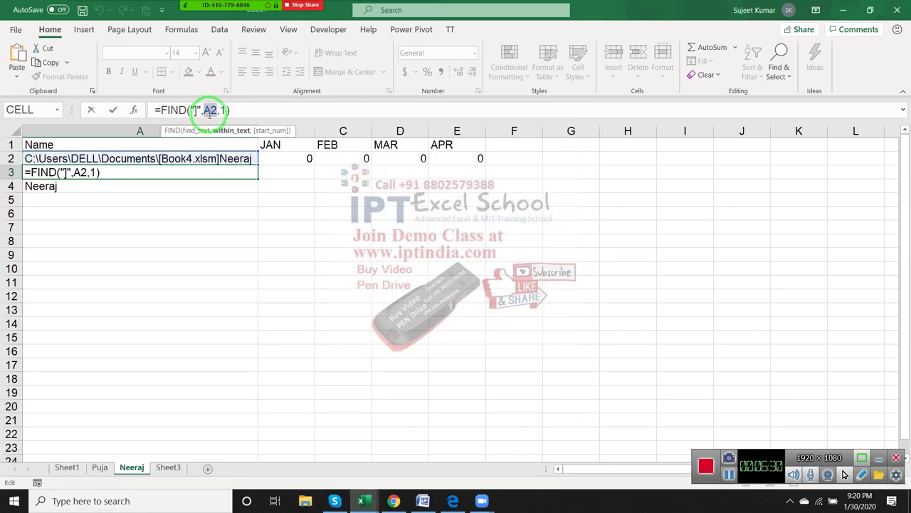
key(ctrl+v)
key(Return)
key(Up)
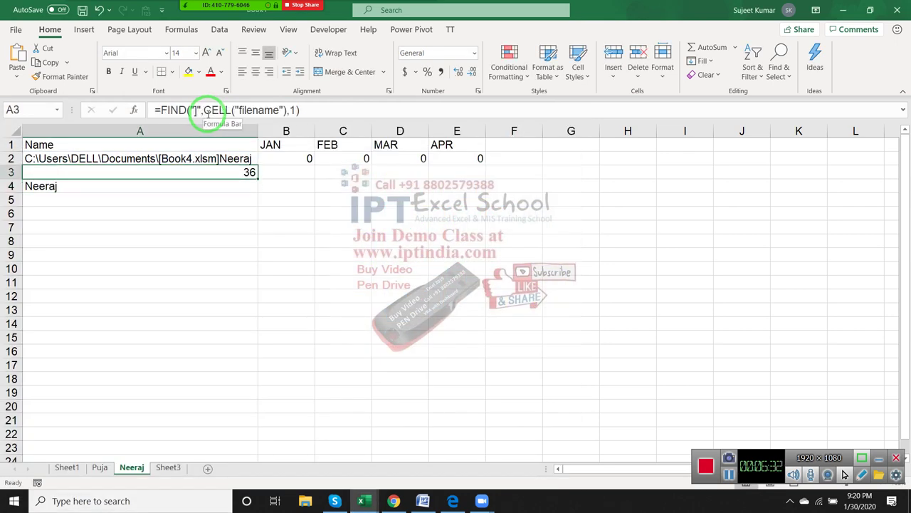
drag(160, 110, 346, 112)
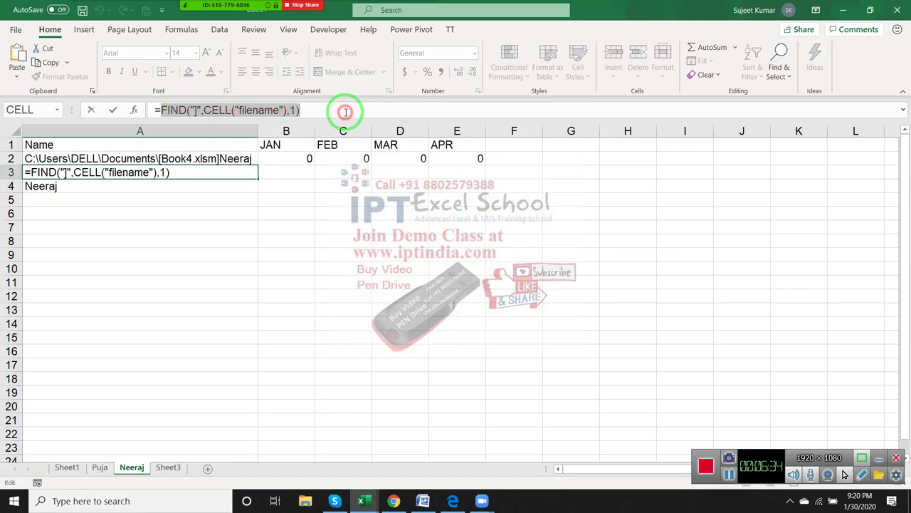
key(Escape)
click(132, 186)
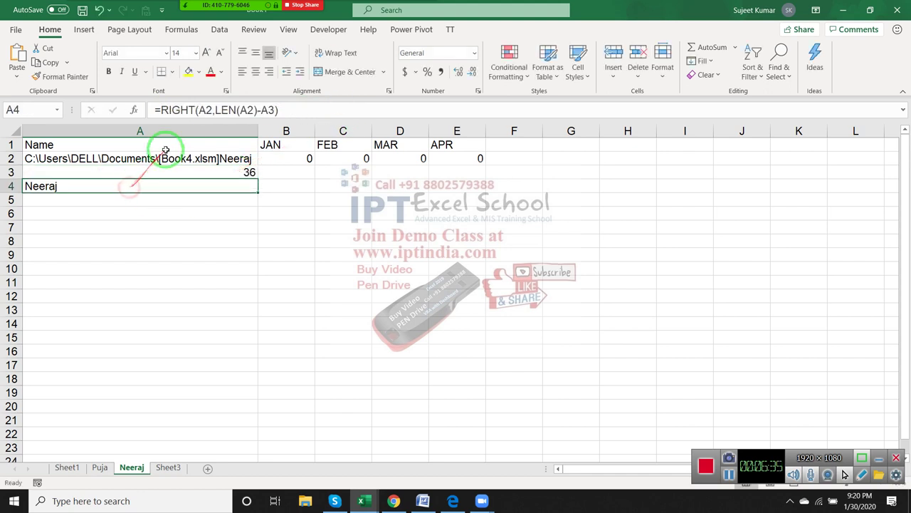
double_click(205, 110)
key(ctrl+v)
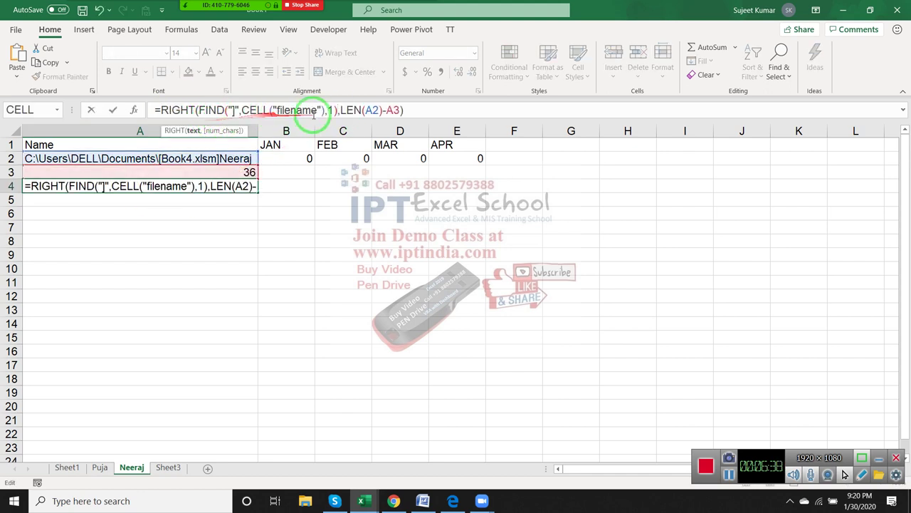
click(368, 110)
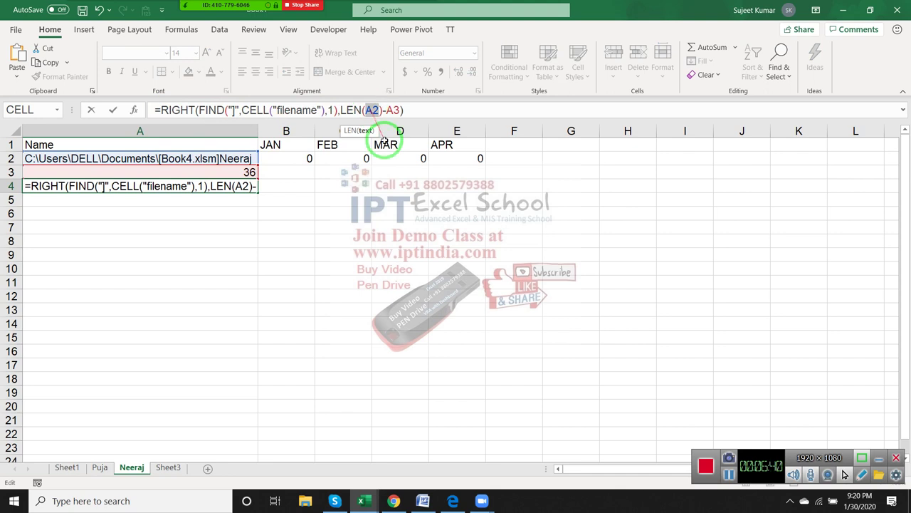
key(ctrl+v)
key(Return)
key(Up)
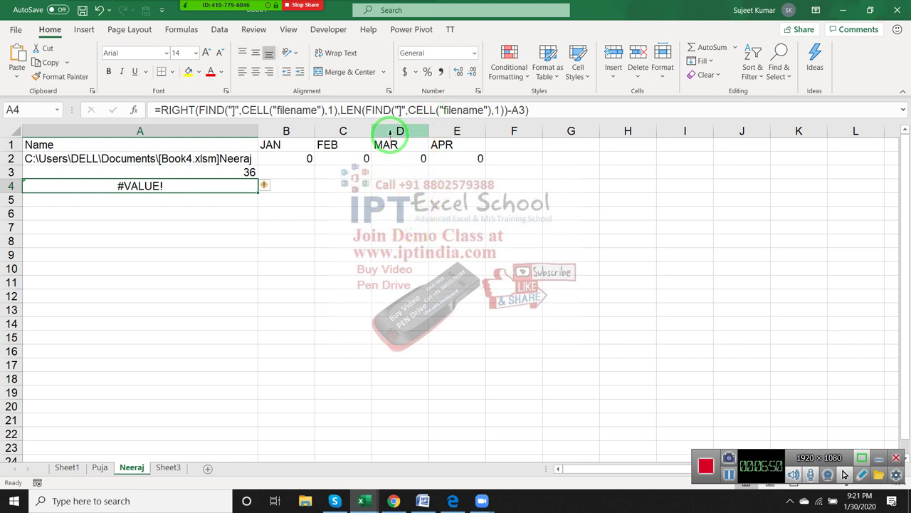
key(ctrl+z)
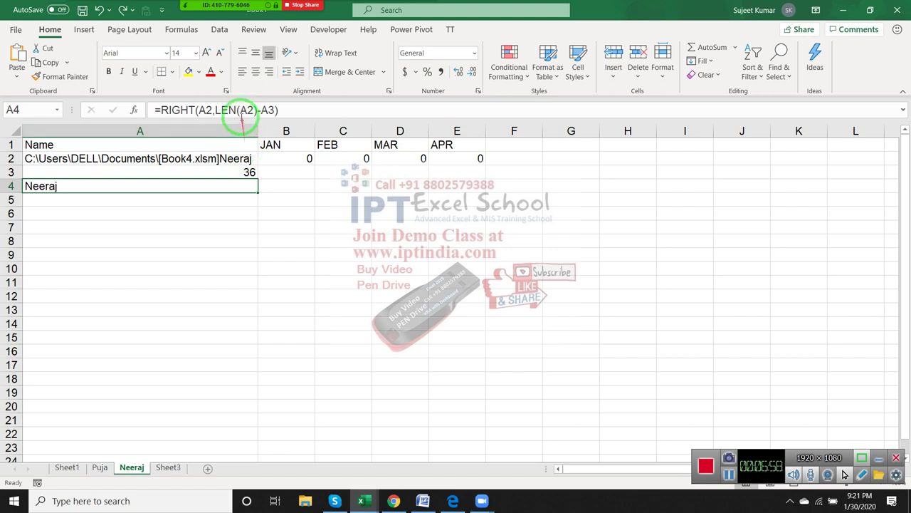
Copy the CELL("filename") expression from A2's formula, leaving A2 unchanged
click(220, 171)
click(218, 157)
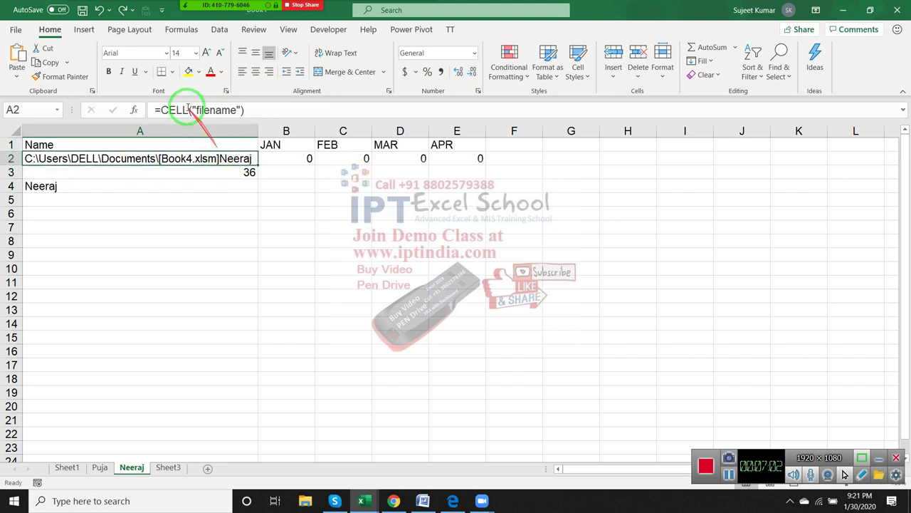
drag(161, 114, 252, 114)
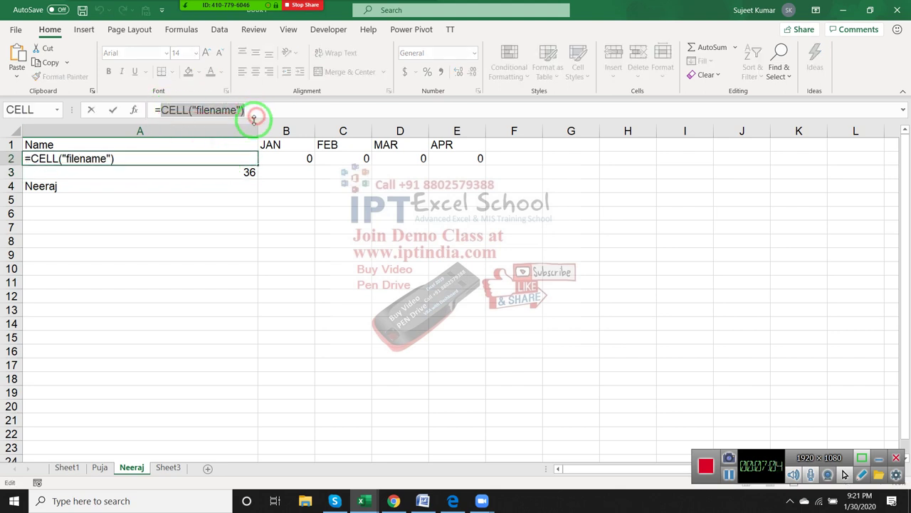
key(BackSpace)
key(Escape)
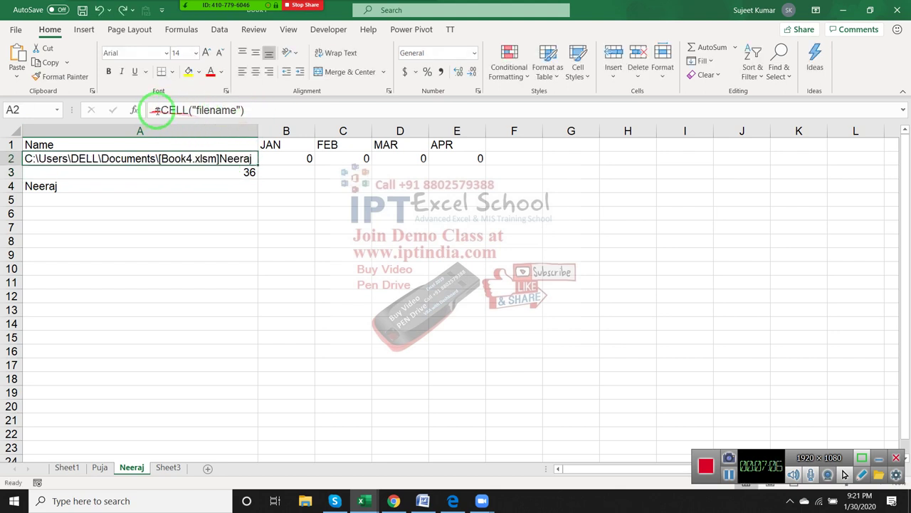
click(185, 111)
click(151, 163)
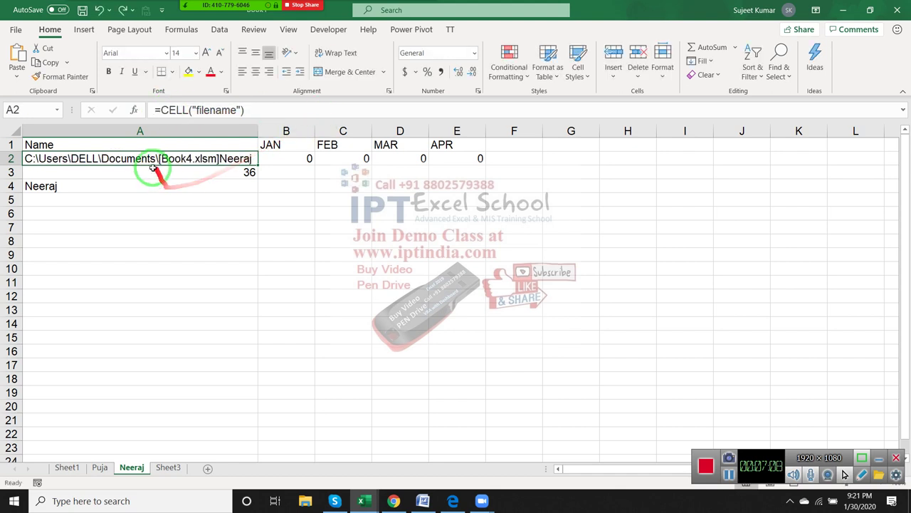
Replace both A2 references in A4's RIGHT formula with CELL("filename")
click(137, 184)
click(204, 111)
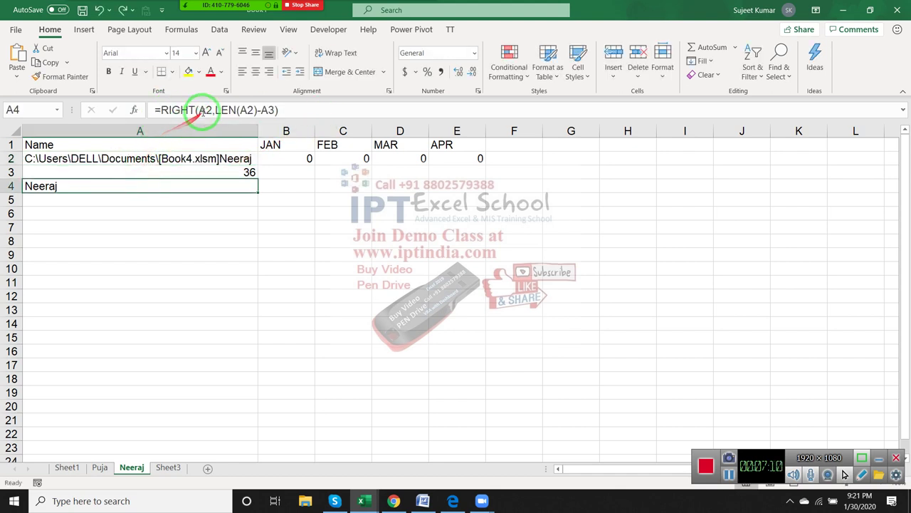
key(ctrl+v)
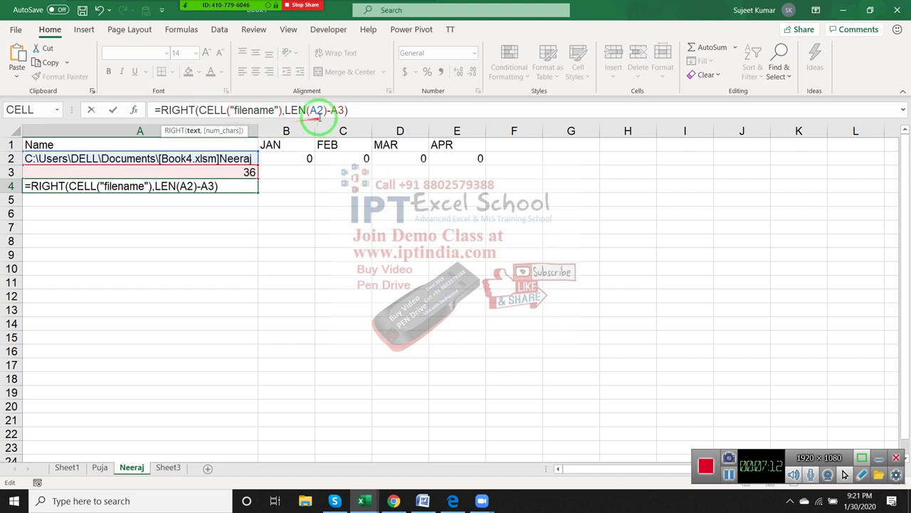
double_click(316, 110)
key(ctrl+v)
key(Return)
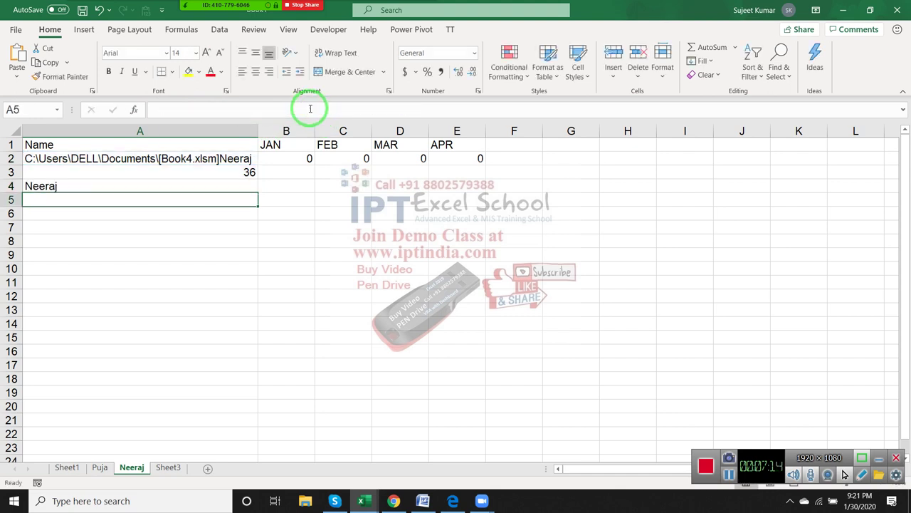
key(Up)
key(Up)
Copy the FIND expression from A3's formula without changing A3
drag(159, 110, 503, 108)
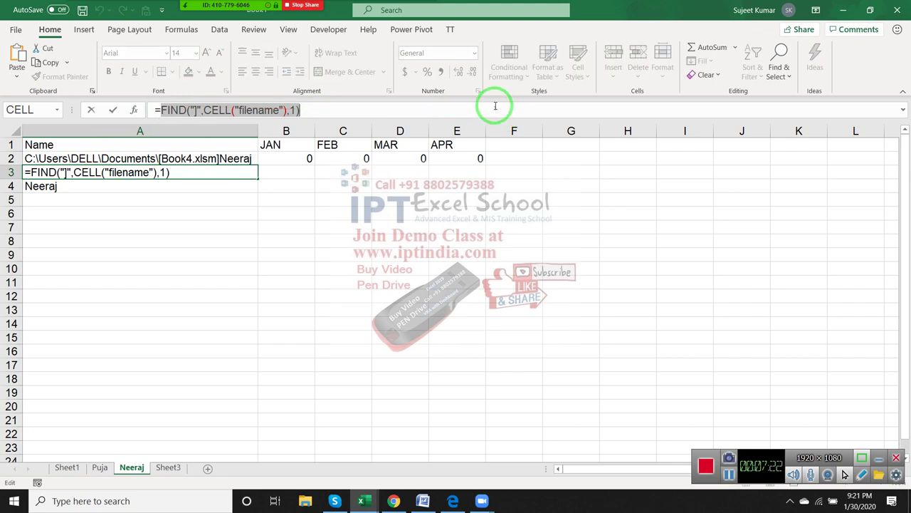
right_click(261, 110)
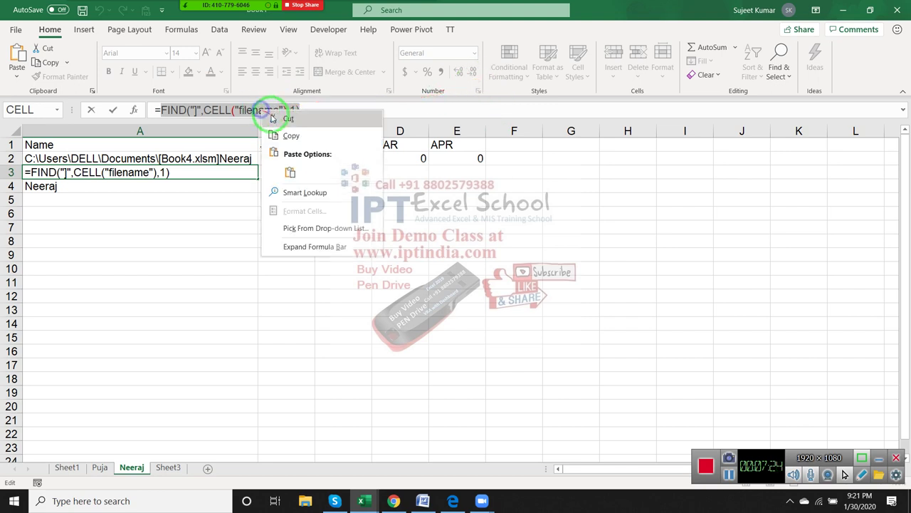
click(291, 137)
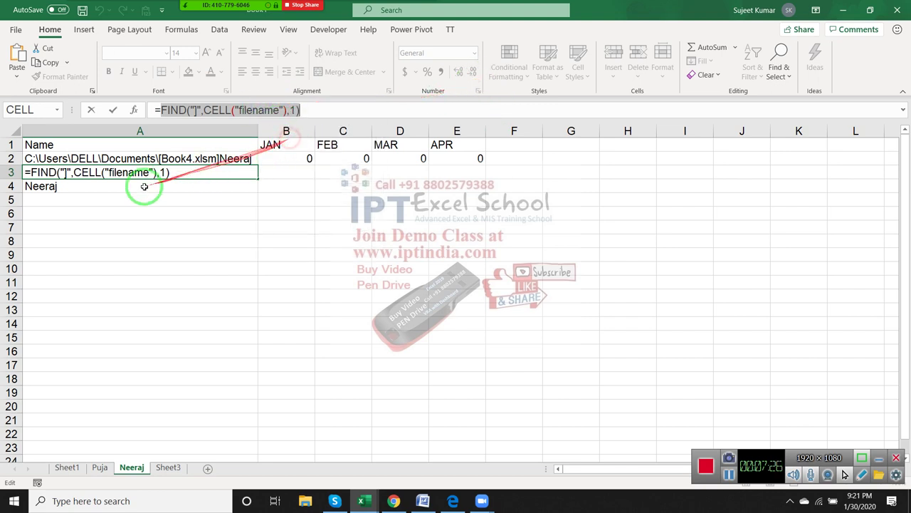
click(142, 187)
key(Escape)
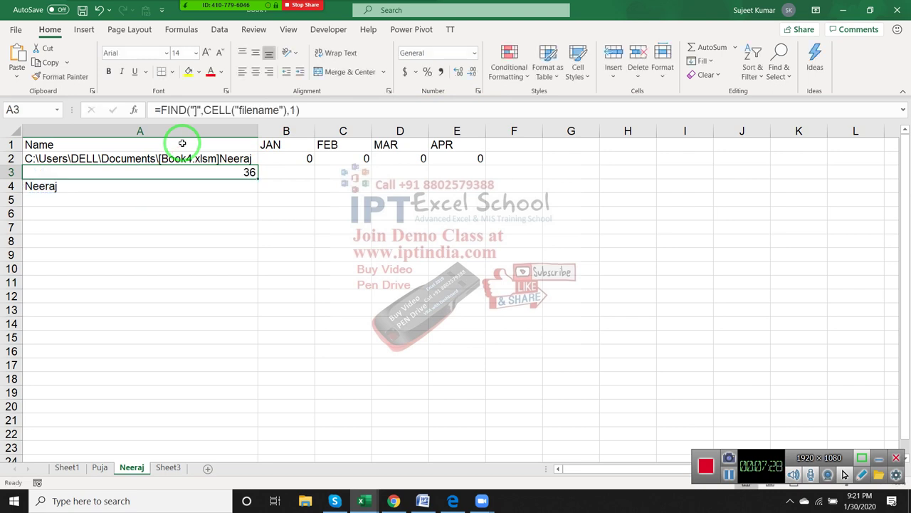
Replace the A3 reference in A4's formula with the FIND expression
key(Down)
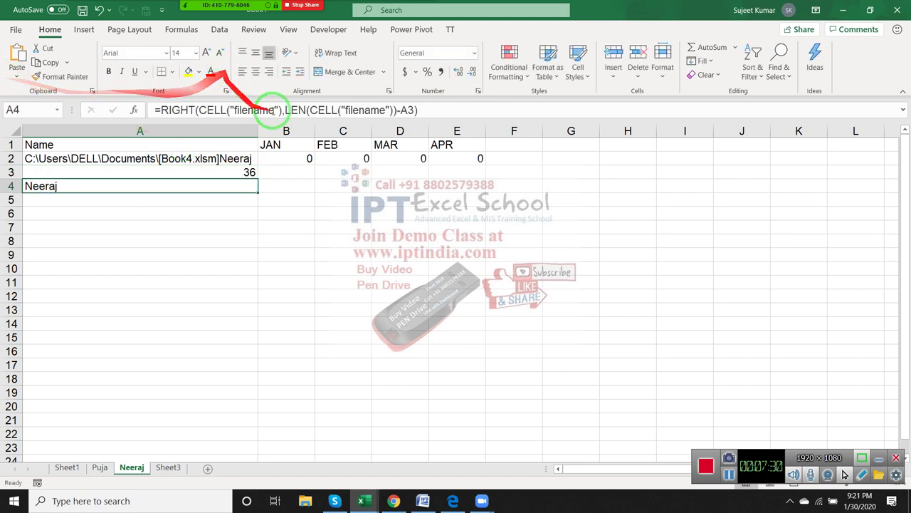
drag(341, 113, 401, 117)
double_click(407, 110)
right_click(407, 111)
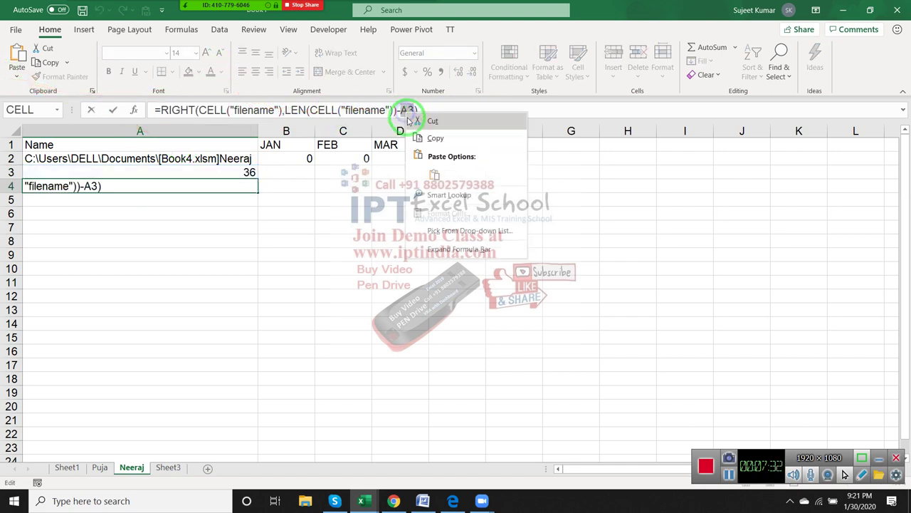
click(435, 177)
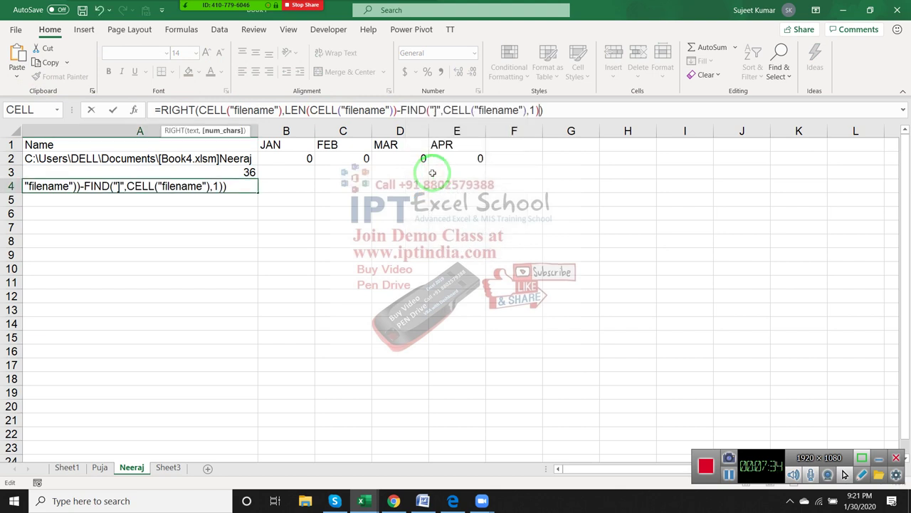
key(Return)
key(Up)
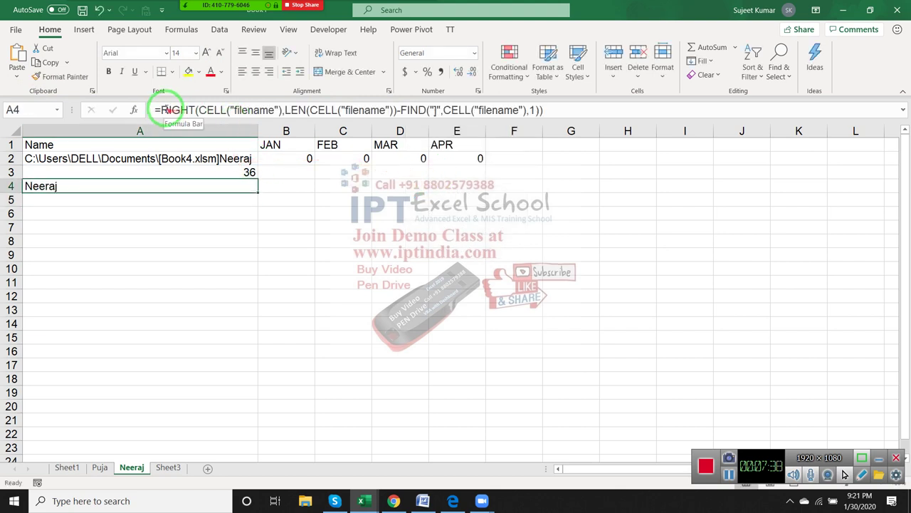
Compare A4's self-contained formula with A2's, then select cells A2:A3
click(178, 158)
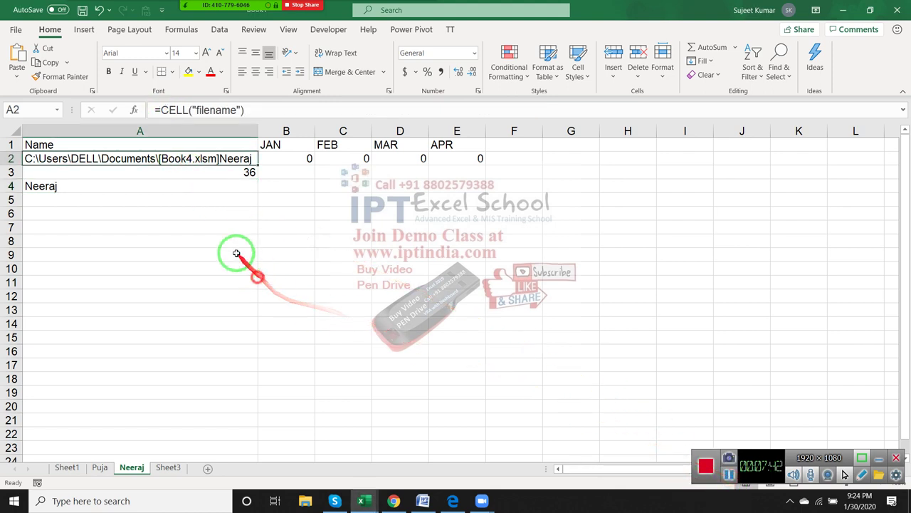
click(138, 188)
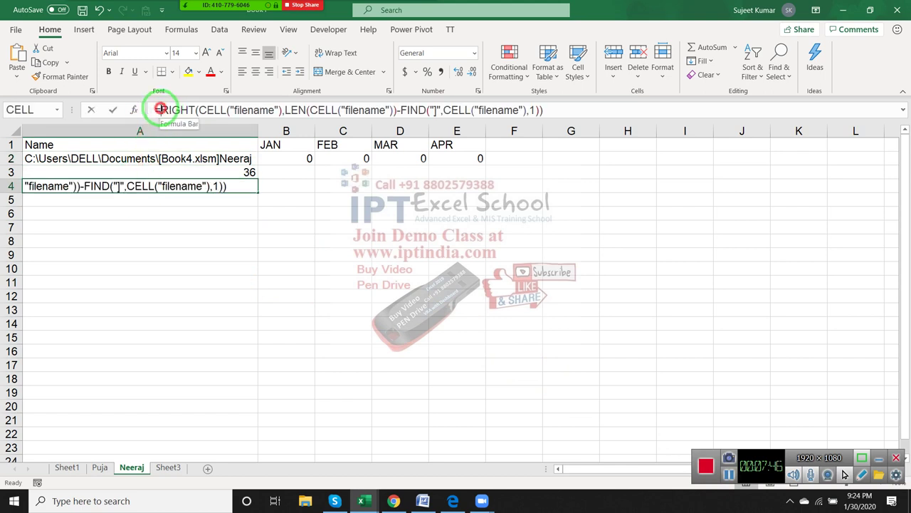
drag(163, 110, 658, 103)
key(Escape)
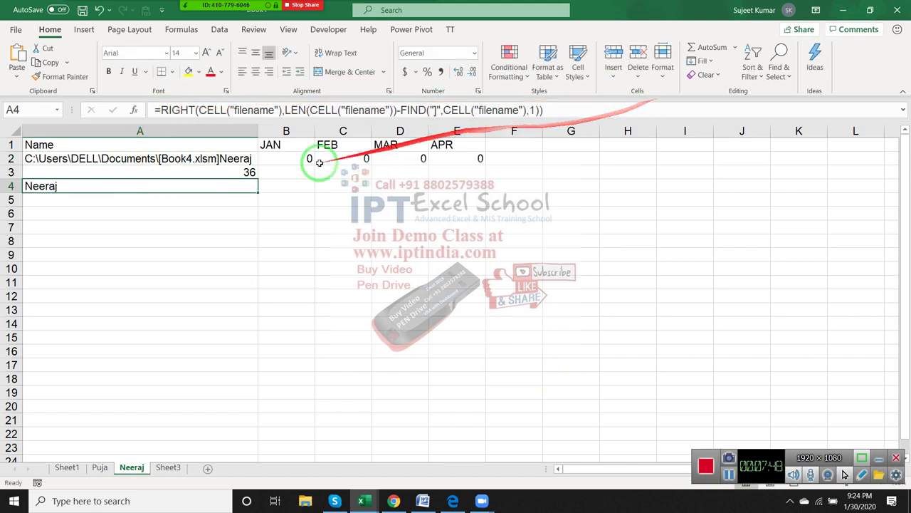
drag(246, 164, 231, 182)
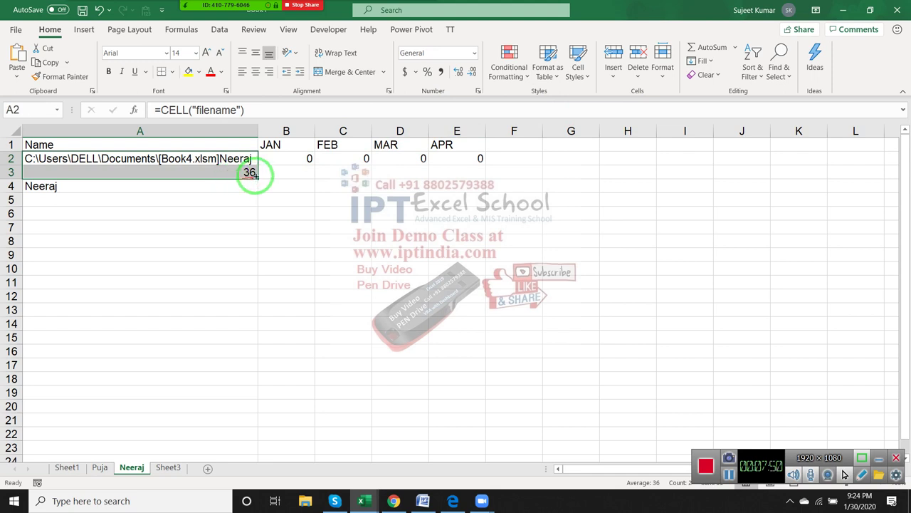
click(270, 147)
In B2 and C2, replace the $A$2 criteria with the pasted CELL("filename") sheet-name expression
click(279, 160)
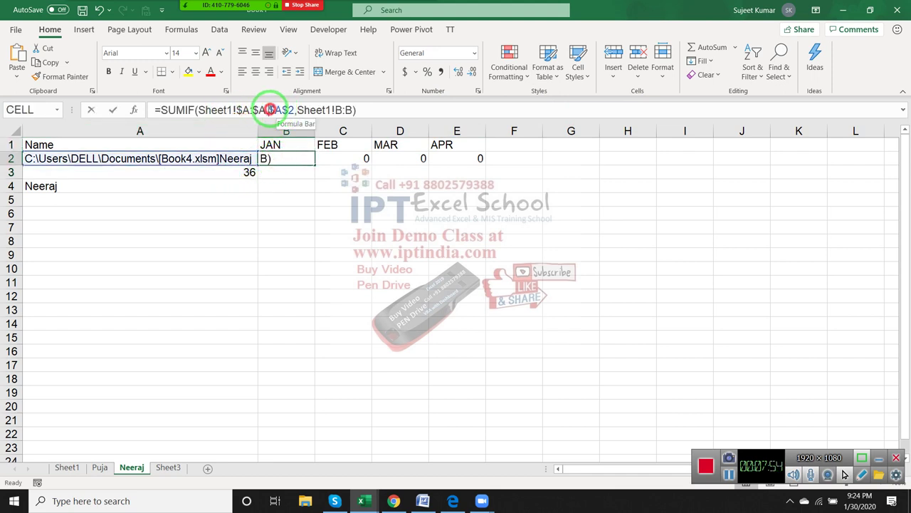
drag(269, 109, 293, 110)
key(ctrl+v)
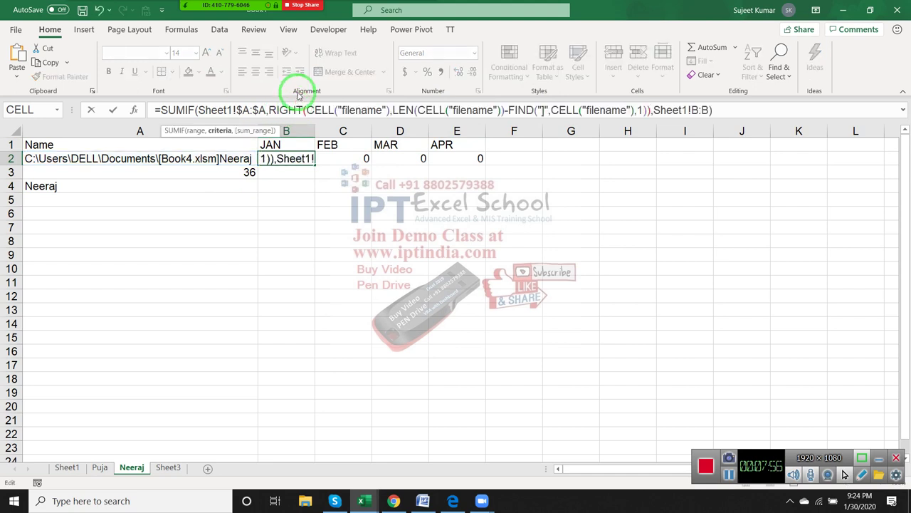
key(Return)
key(Up)
key(Right)
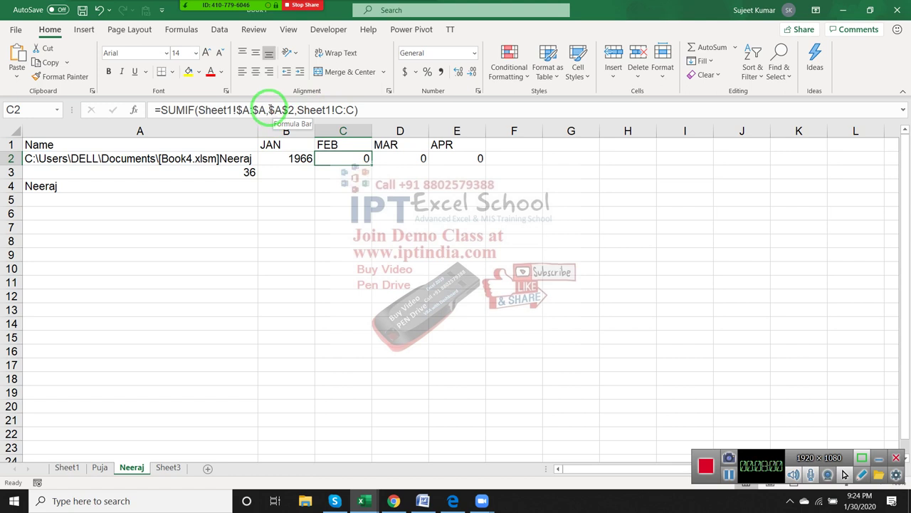
click(277, 109)
key(ctrl+v)
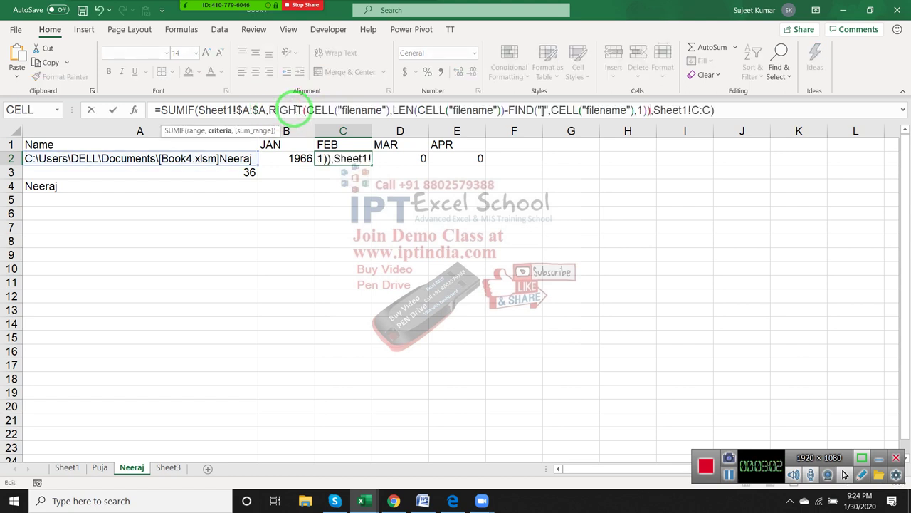
key(Return)
key(Up)
key(Right)
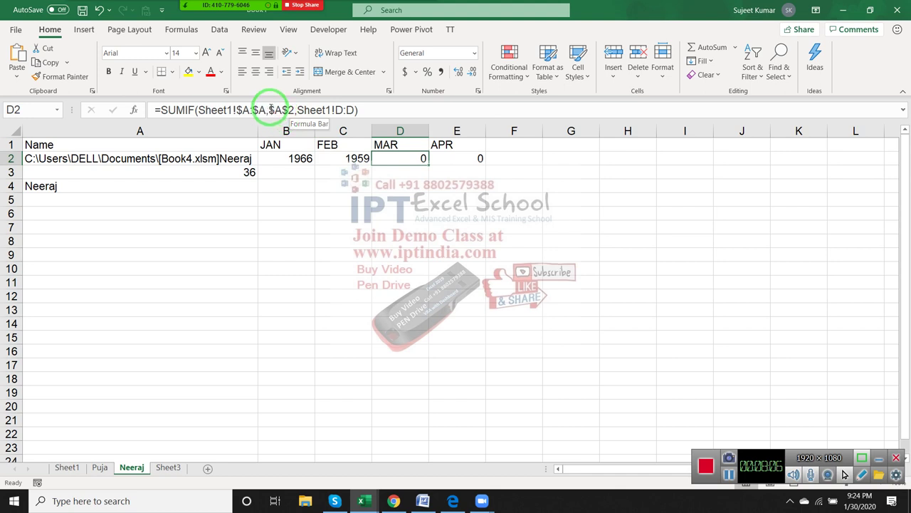
Swap $A$2 for the sheet-name expression in the D2 and E2 SUMIF totals too
drag(270, 109, 282, 108)
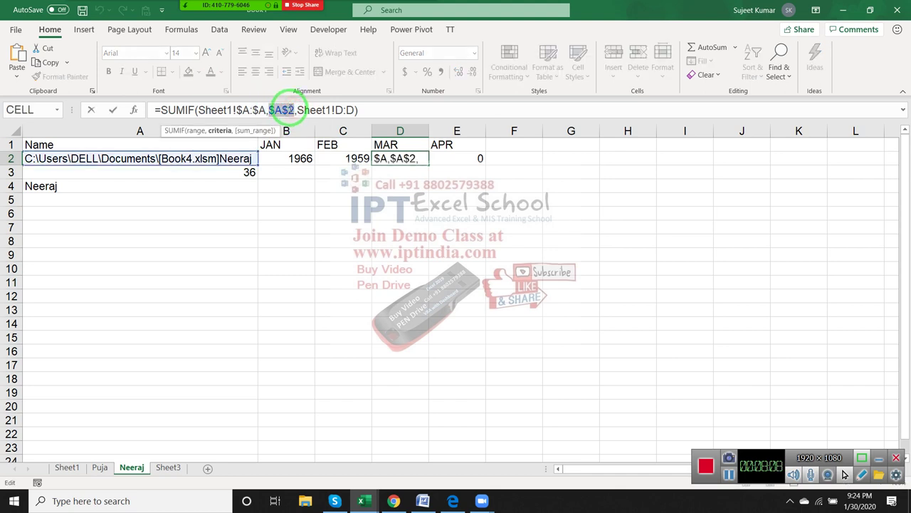
key(ctrl+v)
key(Return)
key(Up)
key(Right)
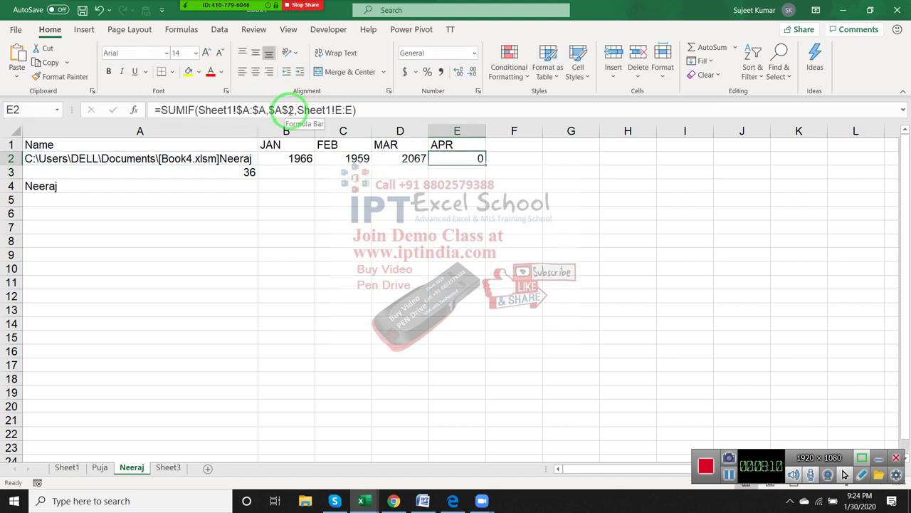
drag(270, 109, 292, 109)
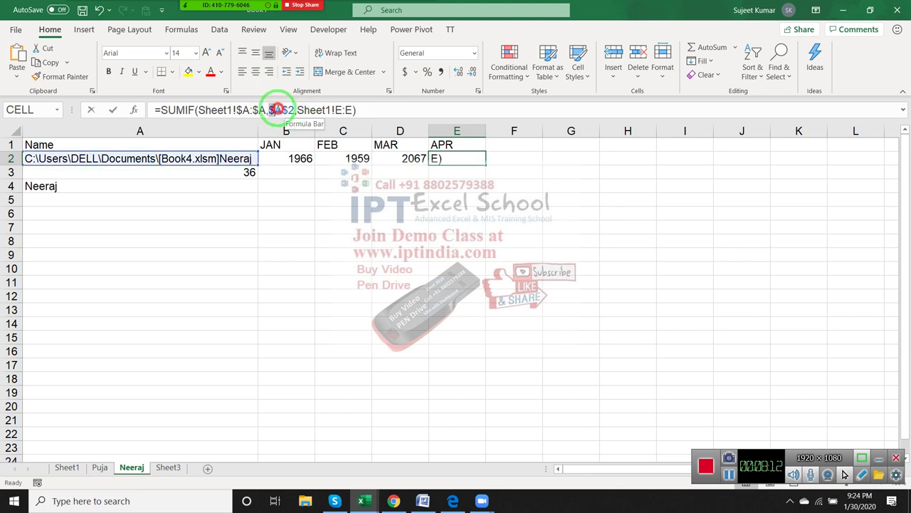
key(ctrl+v)
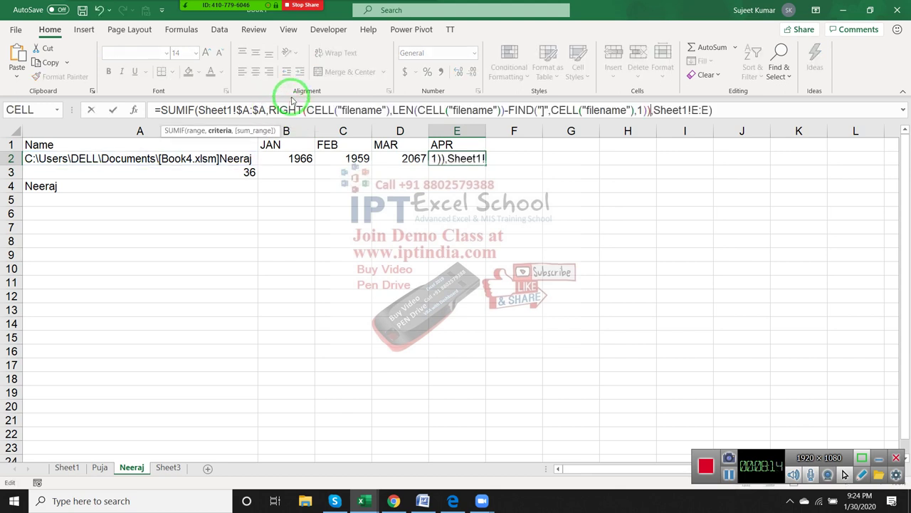
key(Return)
key(Up)
Clear the helper cells A2:A4
key(Left)
key(Left)
key(Left)
key(Left)
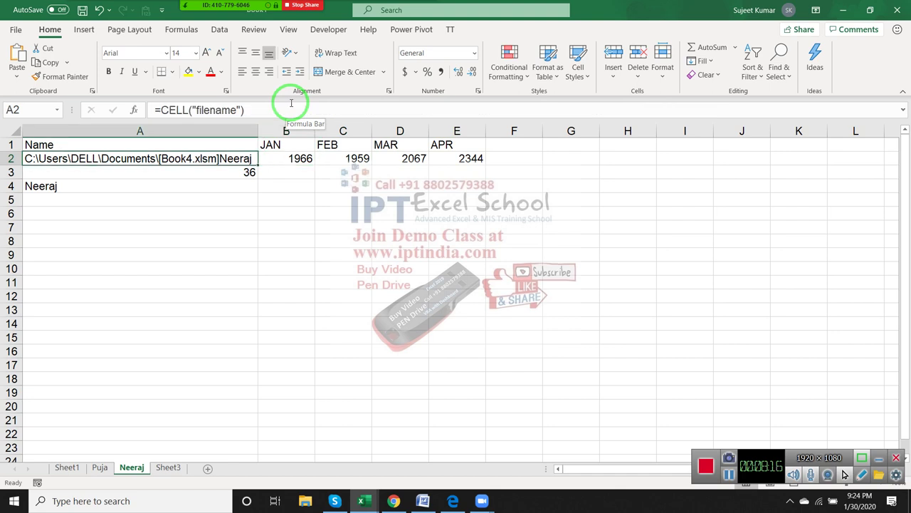
key(shift+Down)
key(shift+Down)
key(Delete)
key(Up)
Delete the Name column (column A) from the Neeraj sheet
key(ctrl+shift+Down)
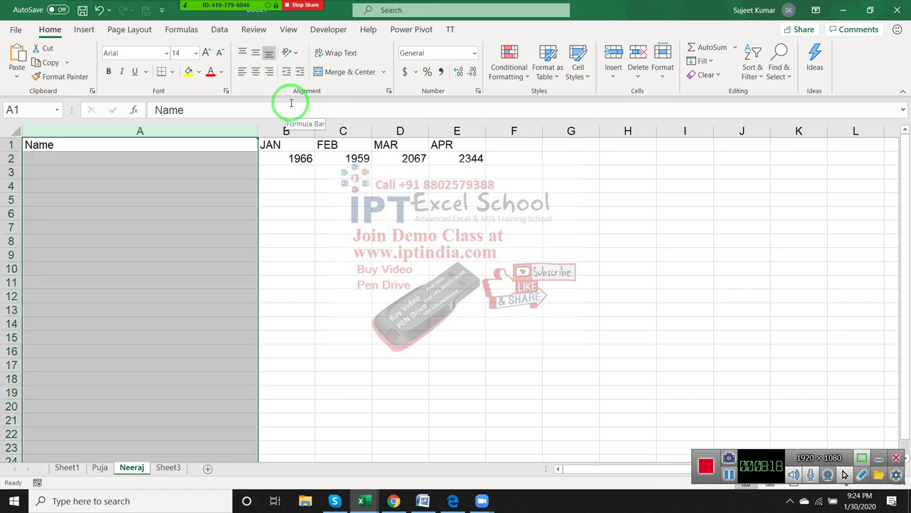
key(ctrl+minus)
click(164, 378)
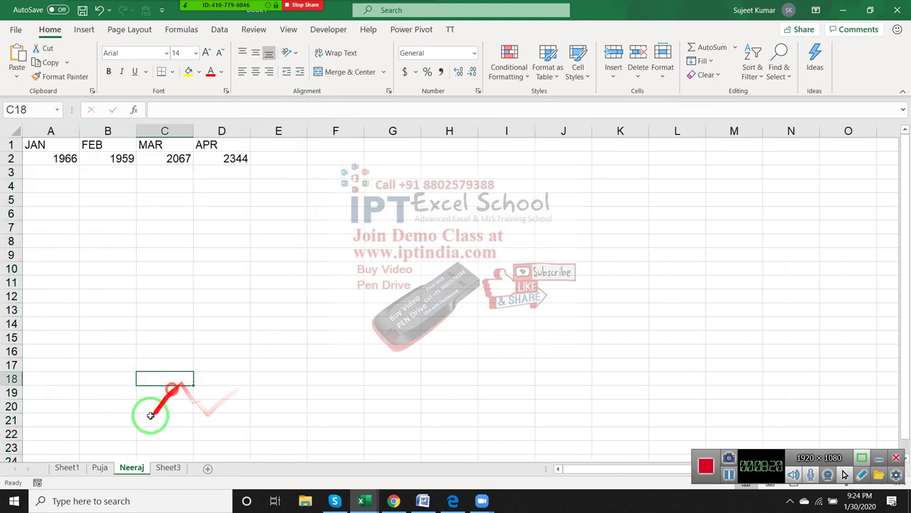
Copy the Neeraj sheet and rename the copy Tina
drag(129, 473, 180, 468)
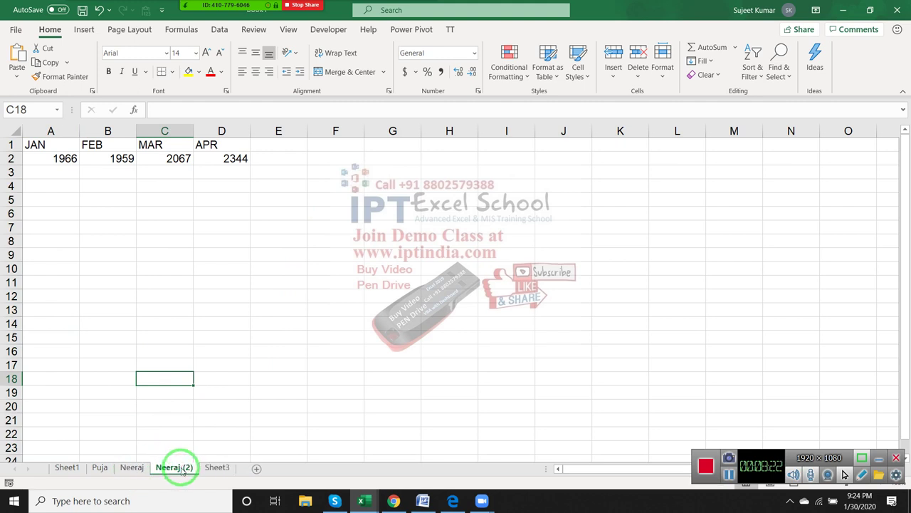
click(67, 468)
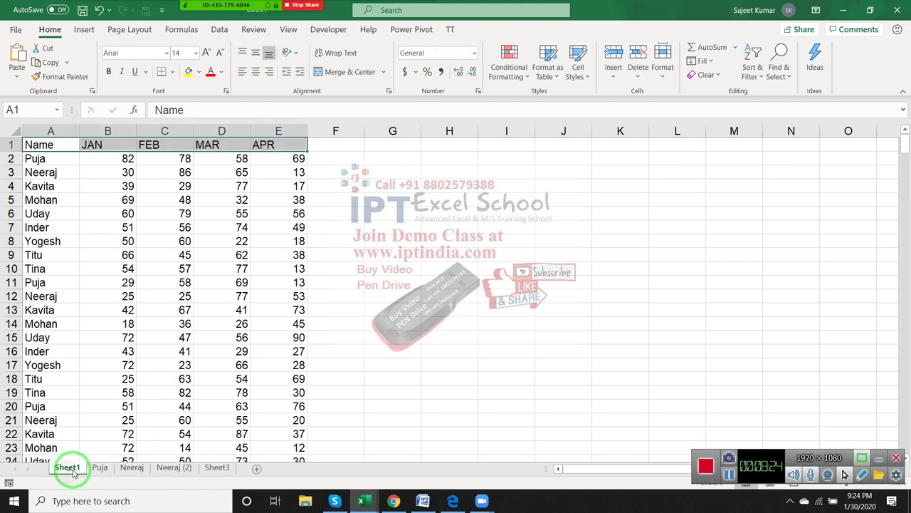
double_click(161, 468)
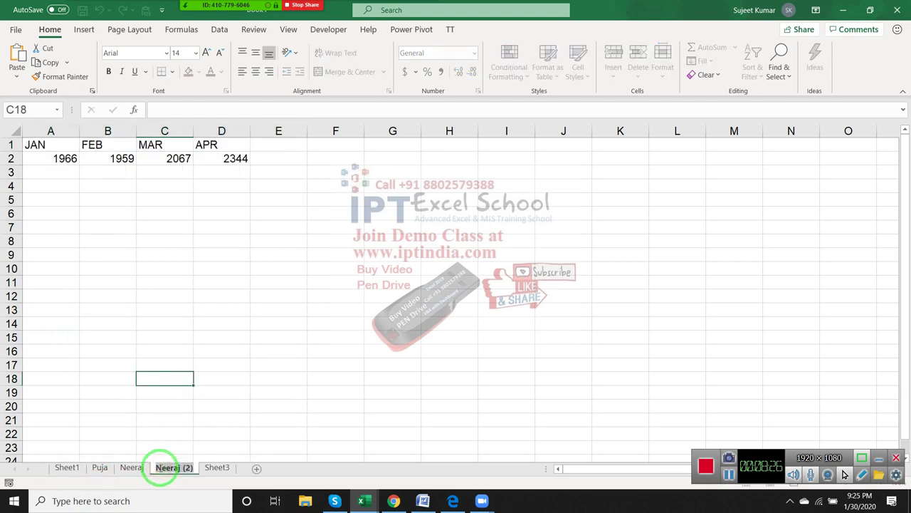
text(Te)
key(Return)
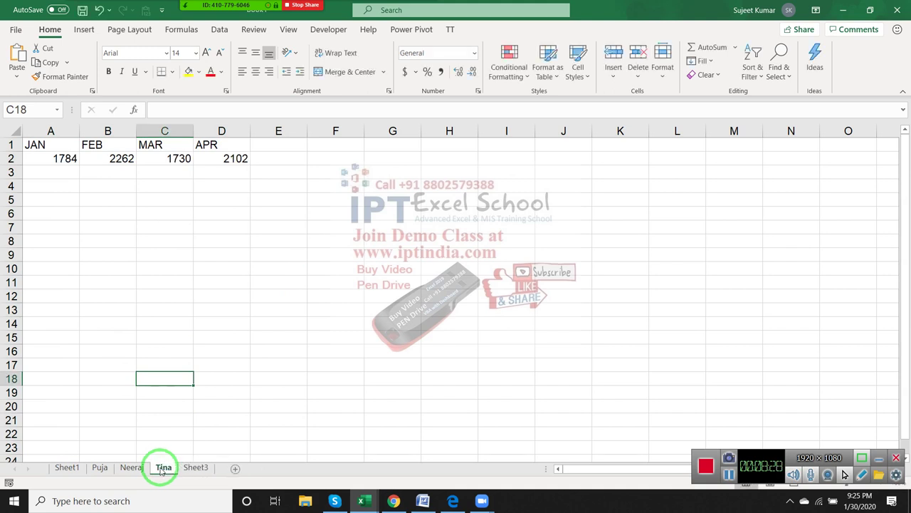
Copy the Tina sheet to the end and rename the copy Titu
drag(161, 470, 185, 466)
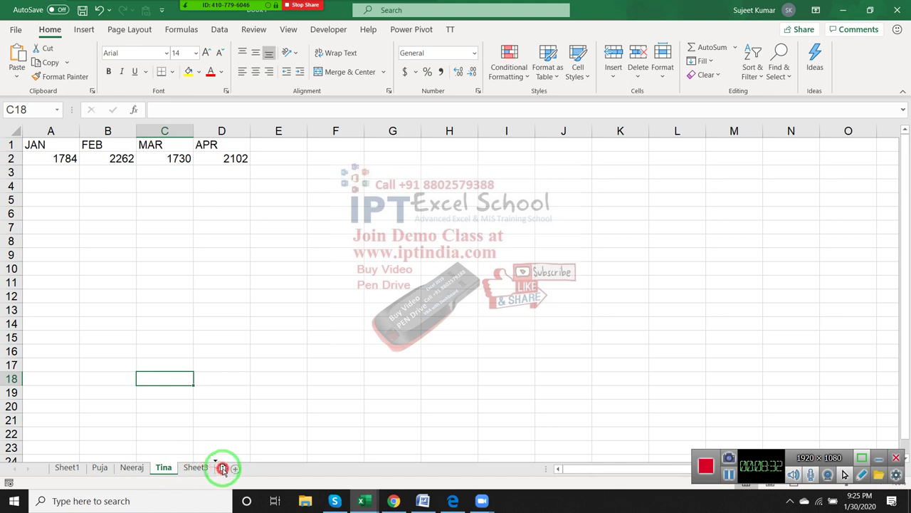
drag(185, 466, 234, 468)
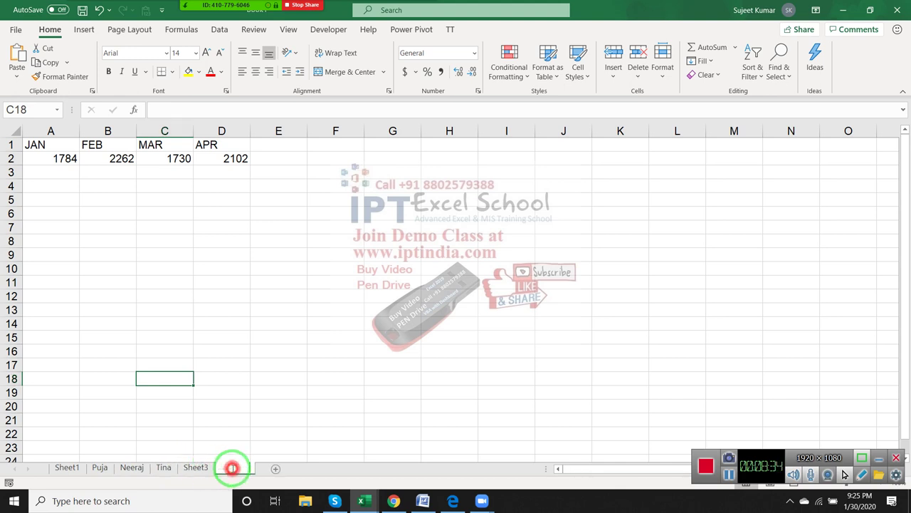
double_click(233, 468)
text(Titu)
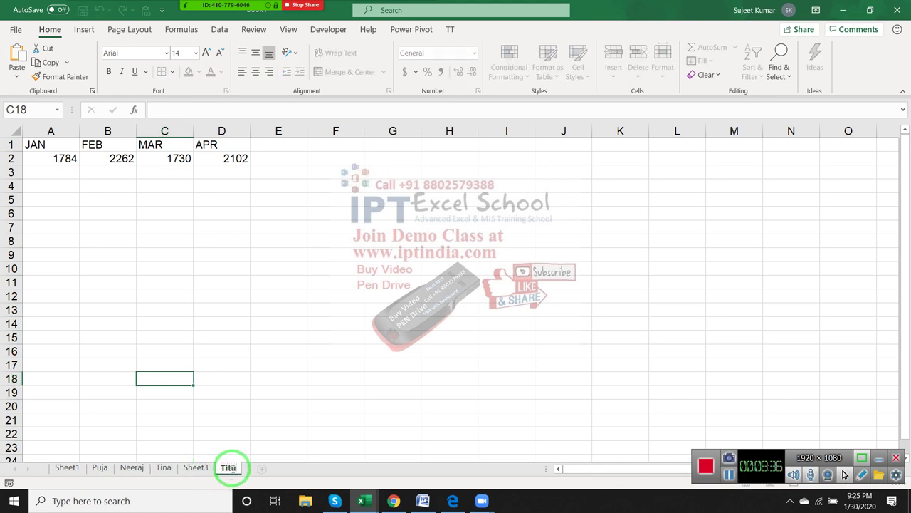
key(Return)
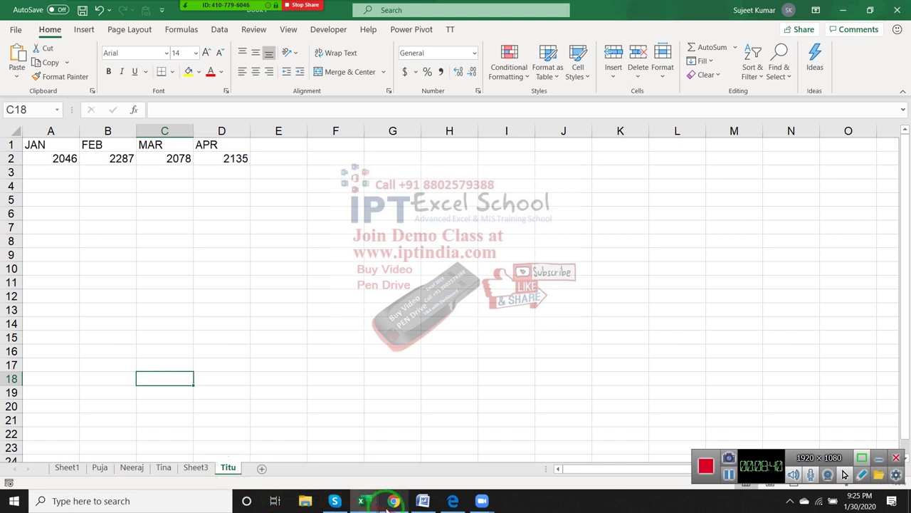
Enter =NA() in G6 to produce a #N/A error
click(364, 504)
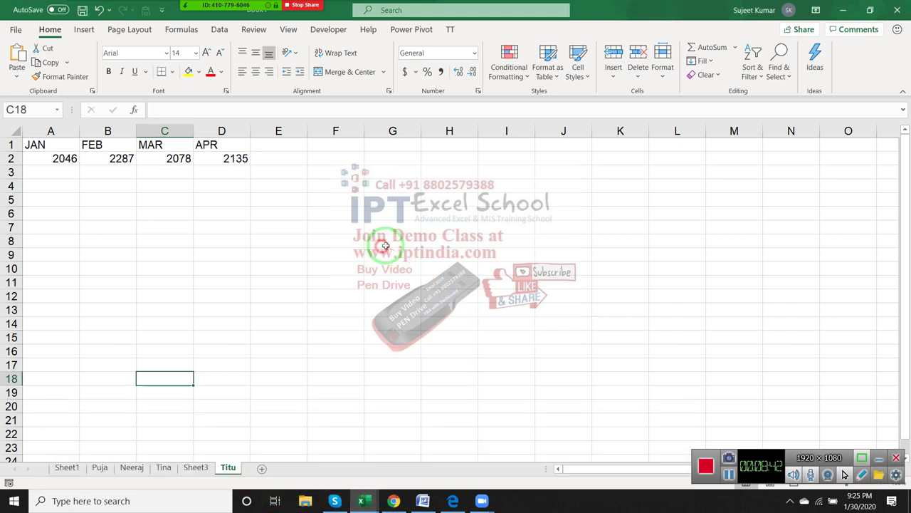
click(383, 211)
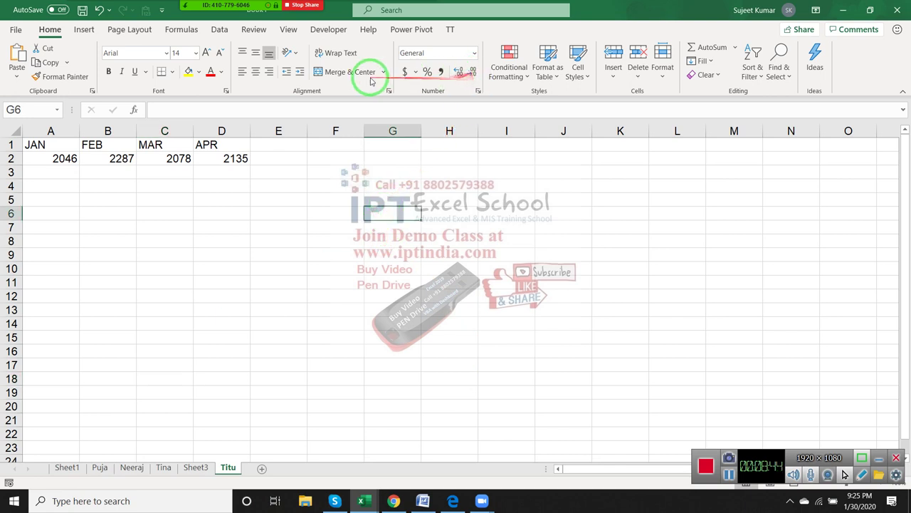
click(133, 109)
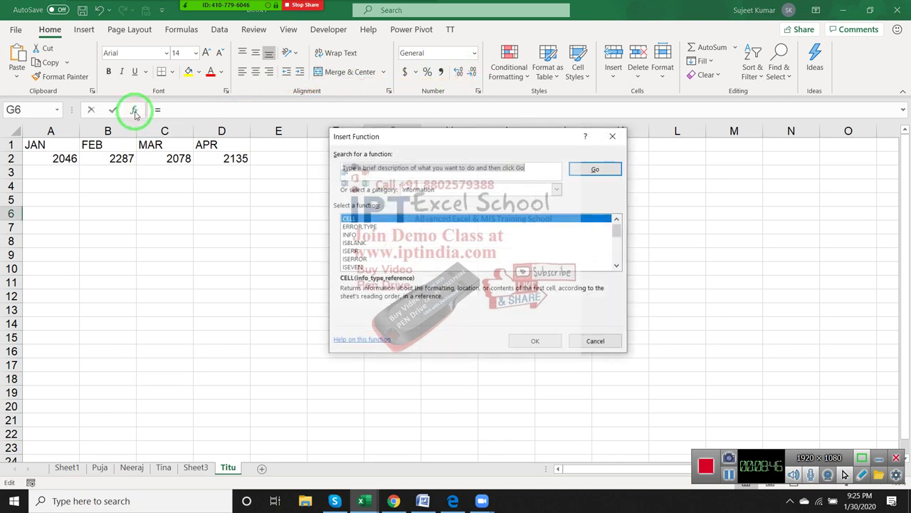
click(354, 228)
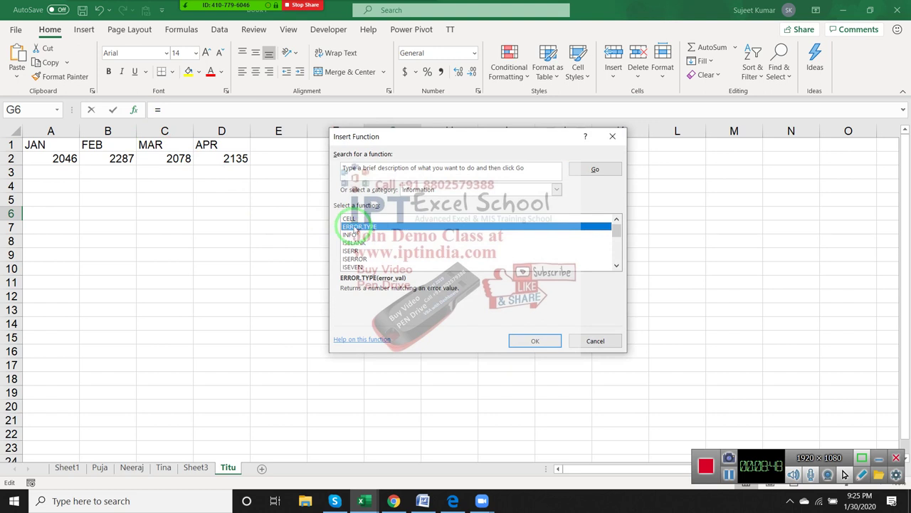
click(536, 339)
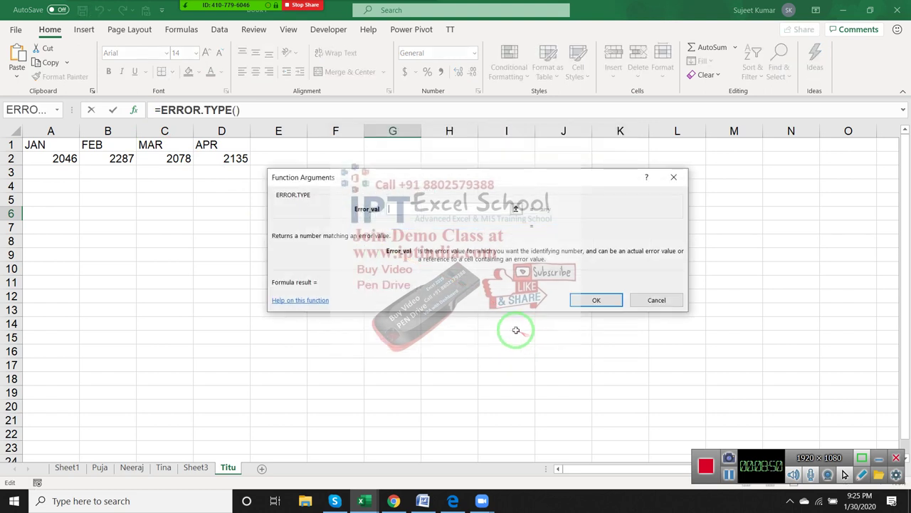
key(Escape)
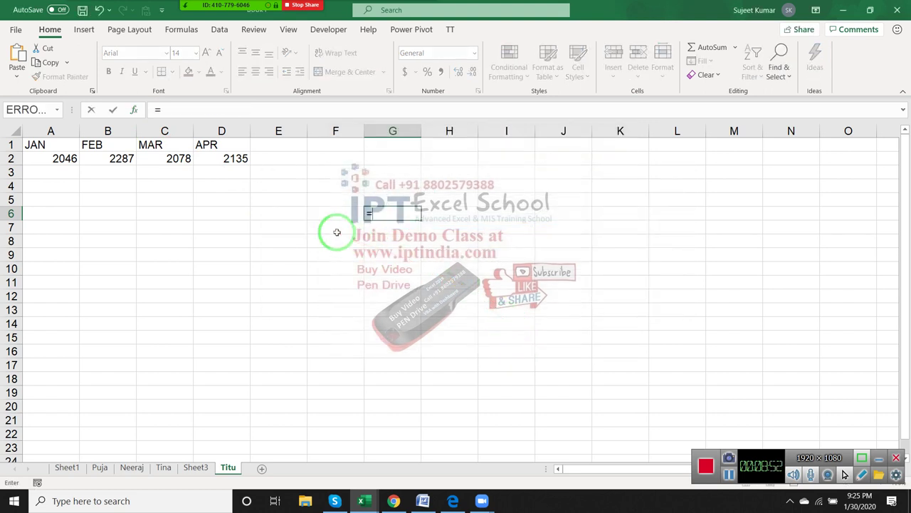
text(na)
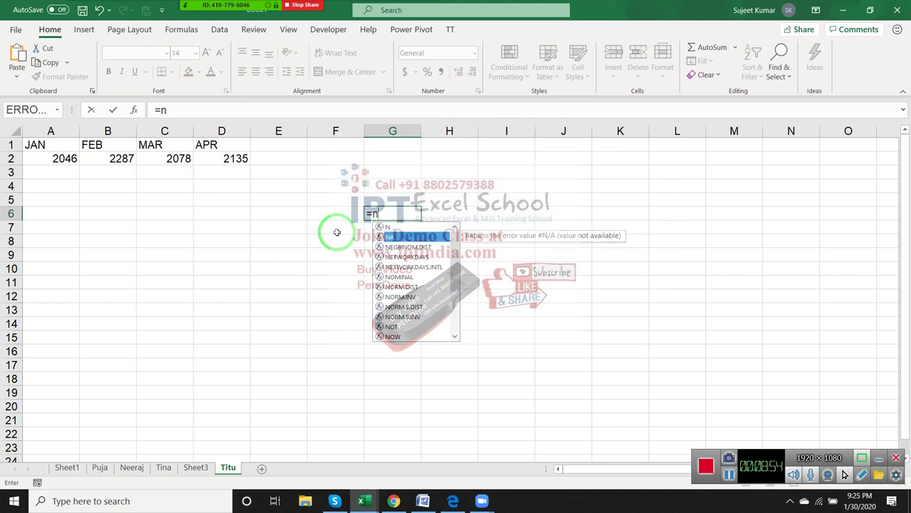
key(Tab)
text())
key(Return)
Enter =F7/0 in G7 for #DIV/0! and a misspelled name in G8 for #NAME?
text(=)
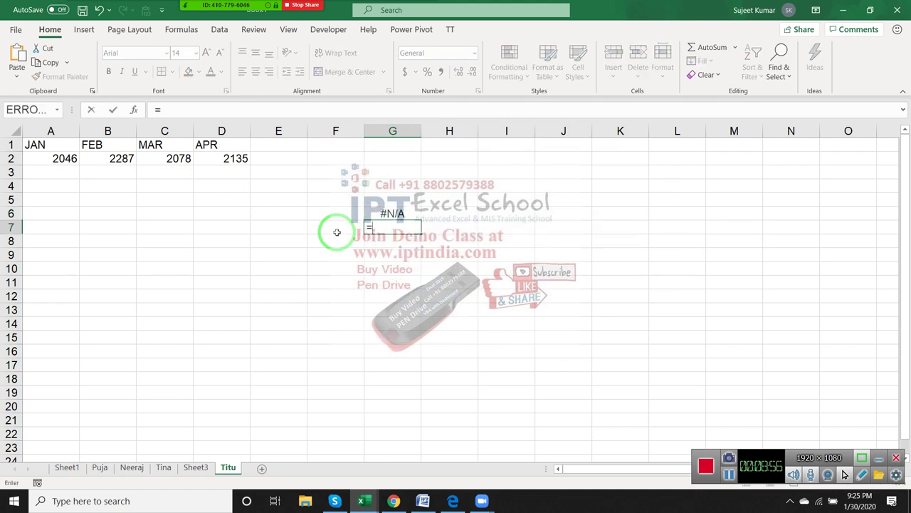
click(337, 232)
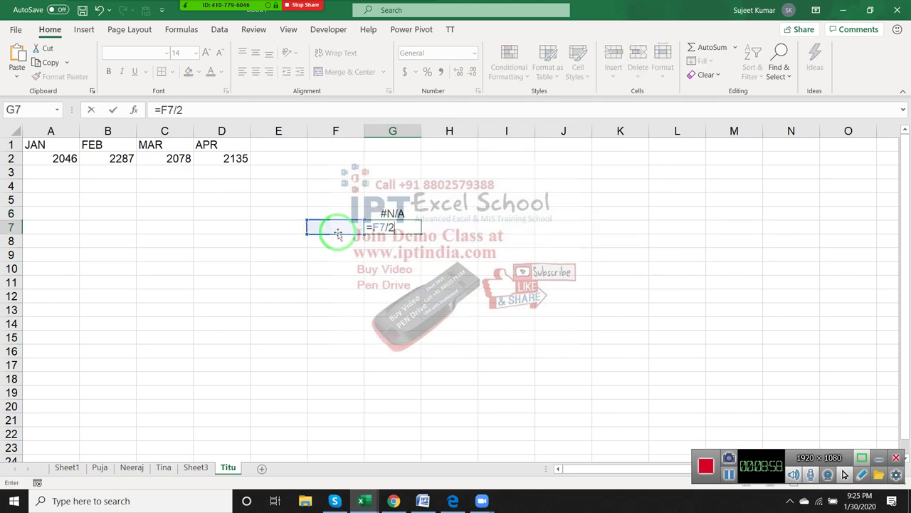
key(Return)
key(Up)
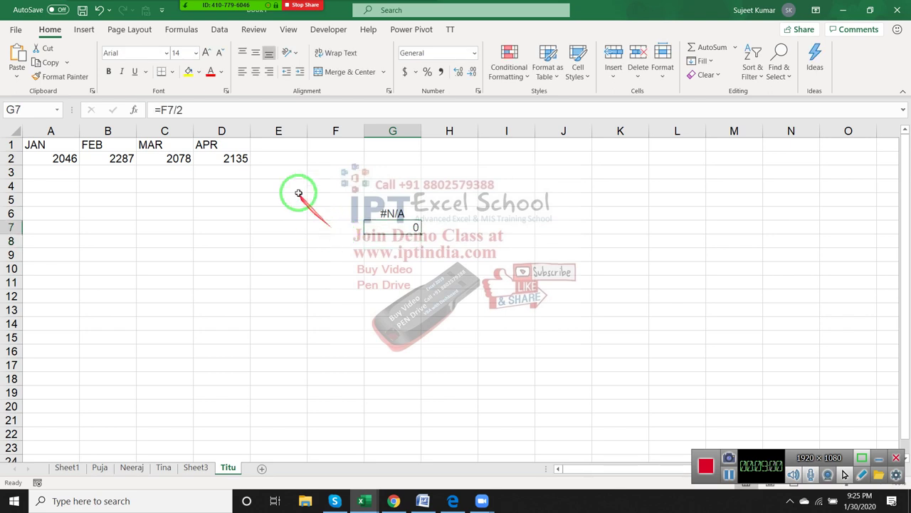
click(245, 111)
text(0)
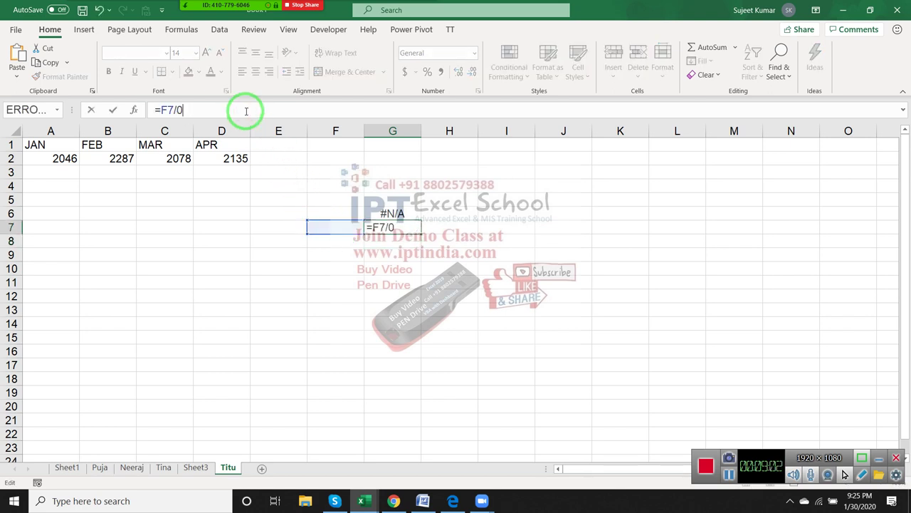
key(Return)
key(Up)
key(Down)
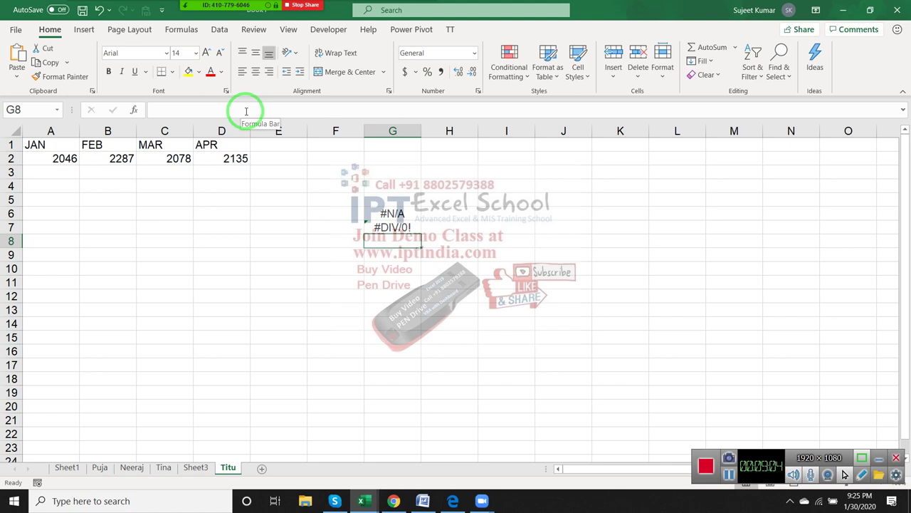
text(=asdsad)
key(Return)
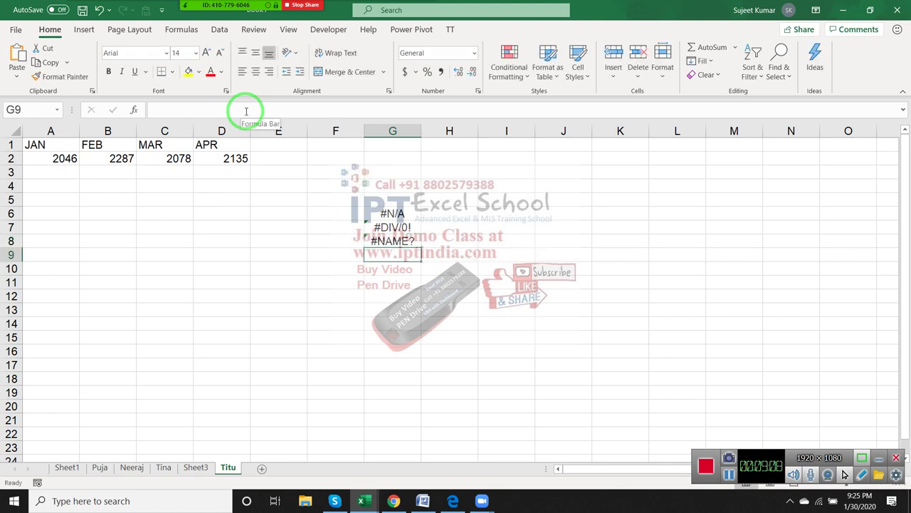
key(Up)
key(Up)
key(Up)
key(Right)
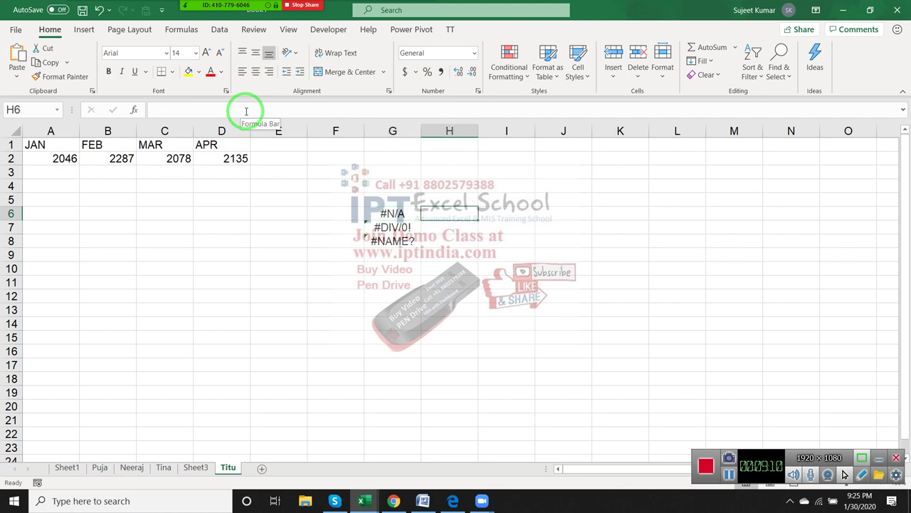
Start =ERROR.TYPE( in H6 and preview the codes for #DIV/0!, #VALUE! and #REF!
text(=e)
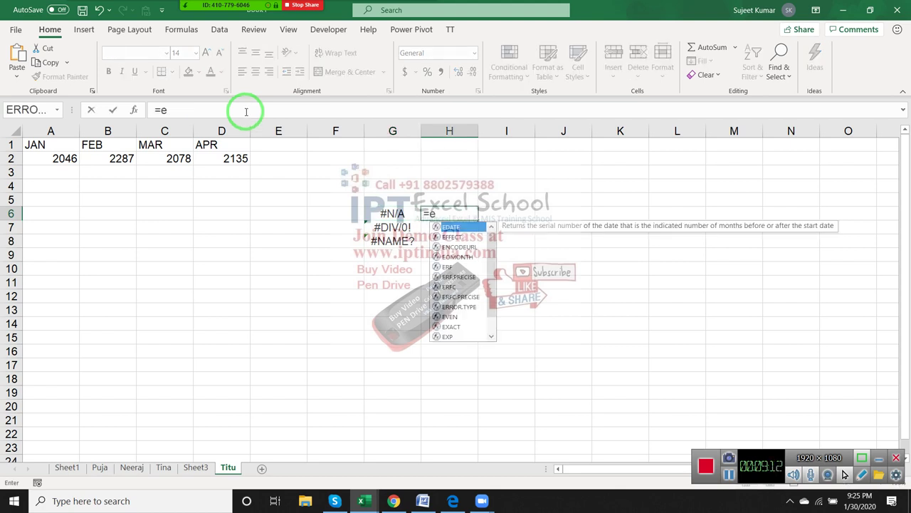
text(rr)
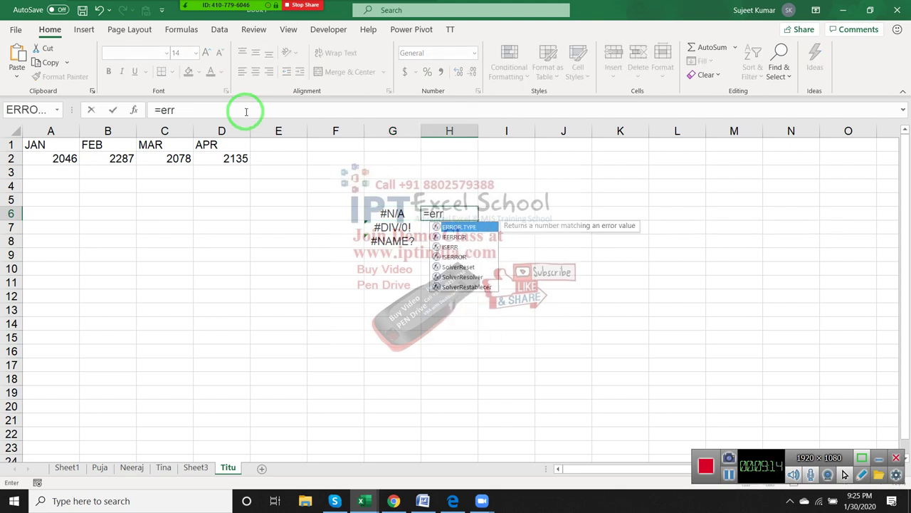
key(Tab)
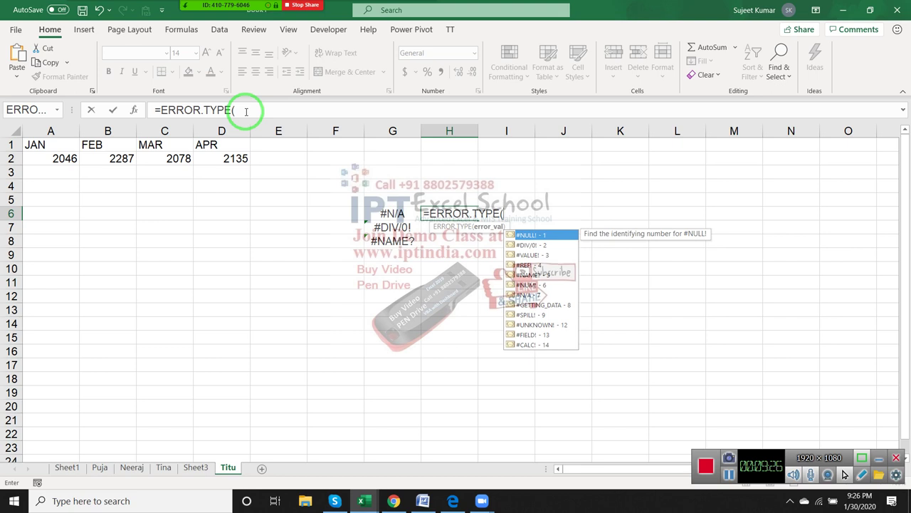
key(Down)
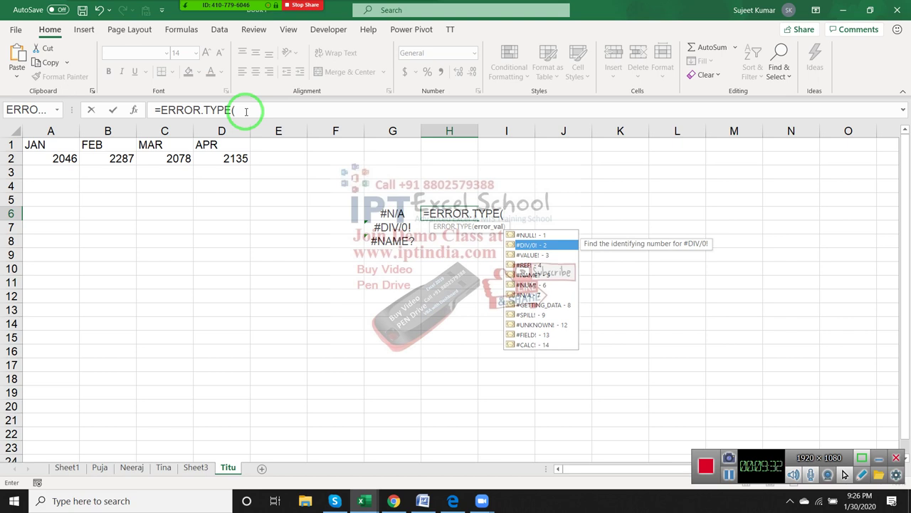
key(Down)
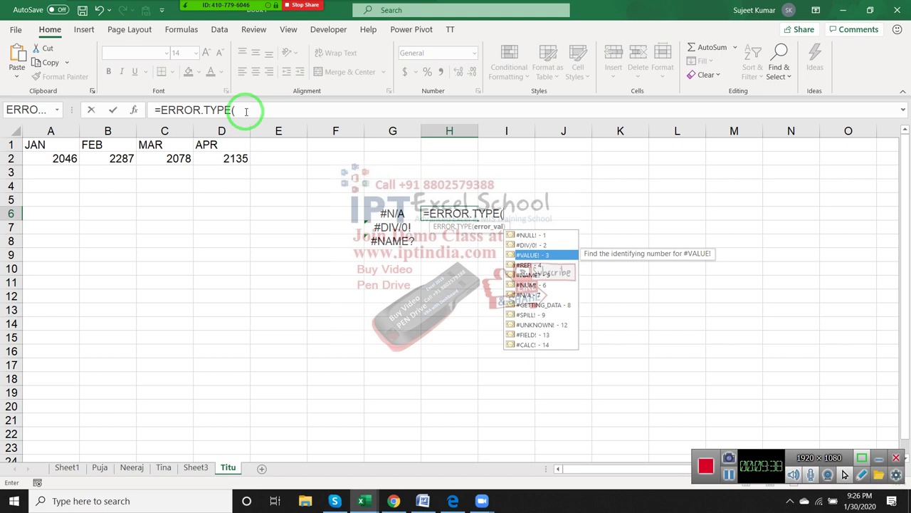
key(Down)
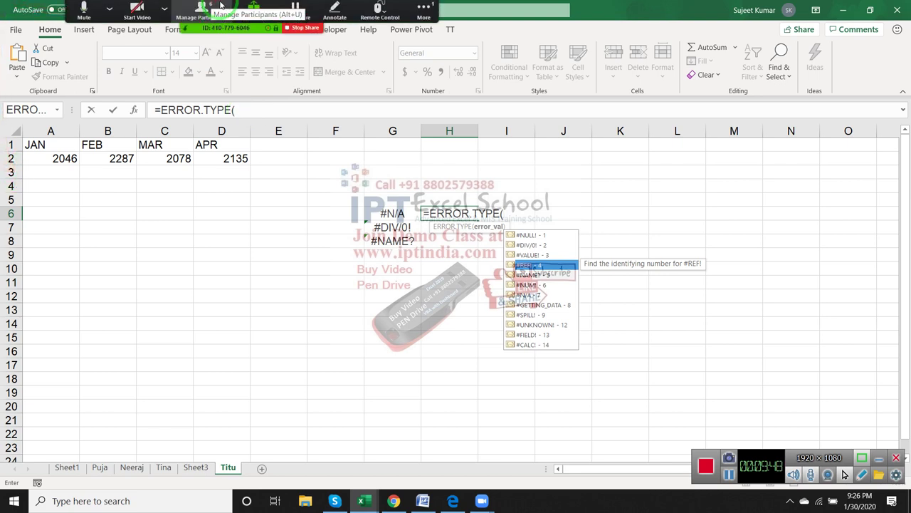
click(214, 9)
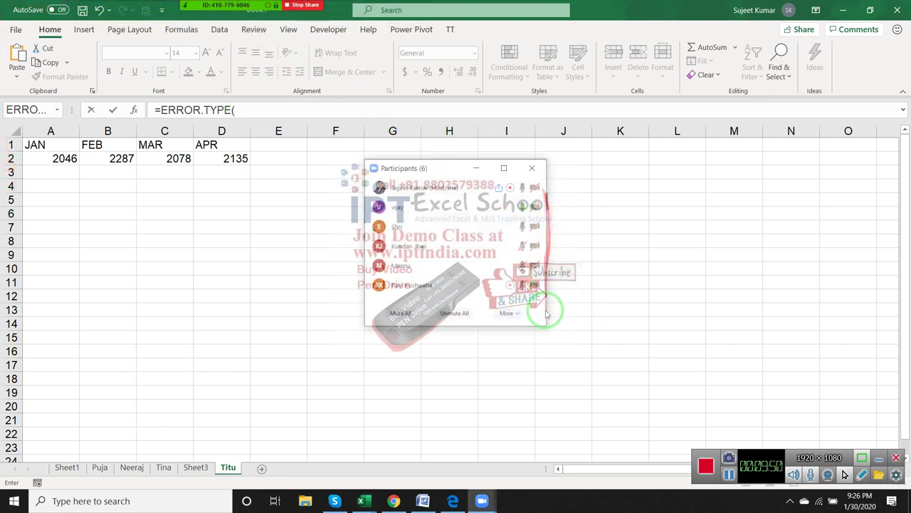
mouse_move(541, 206)
click(532, 168)
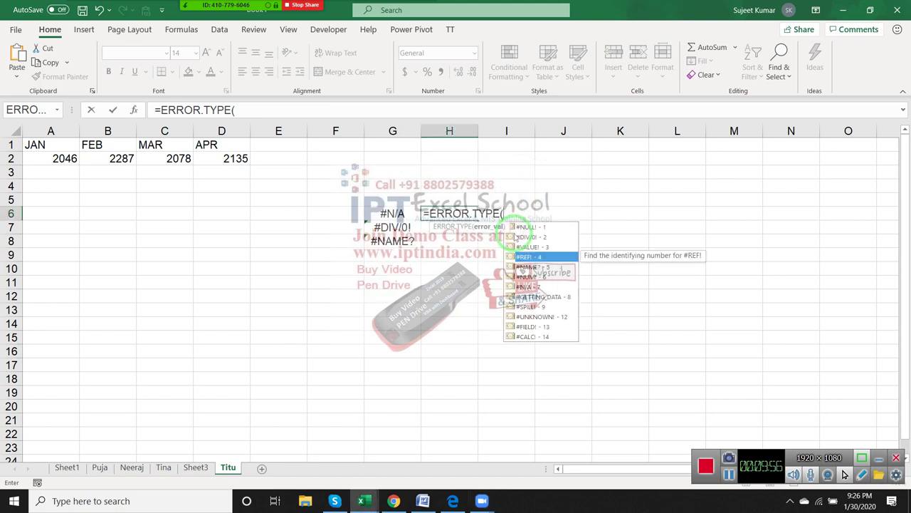
Preview the ERROR.TYPE codes for #NAME?, #NUM!, #N/A, #GETTING_DATA and #SPILL!
key(Down)
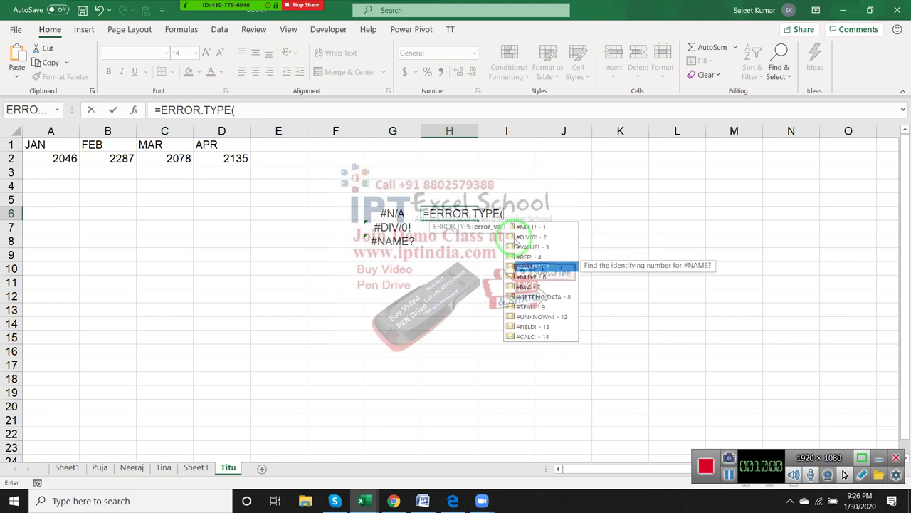
key(Down)
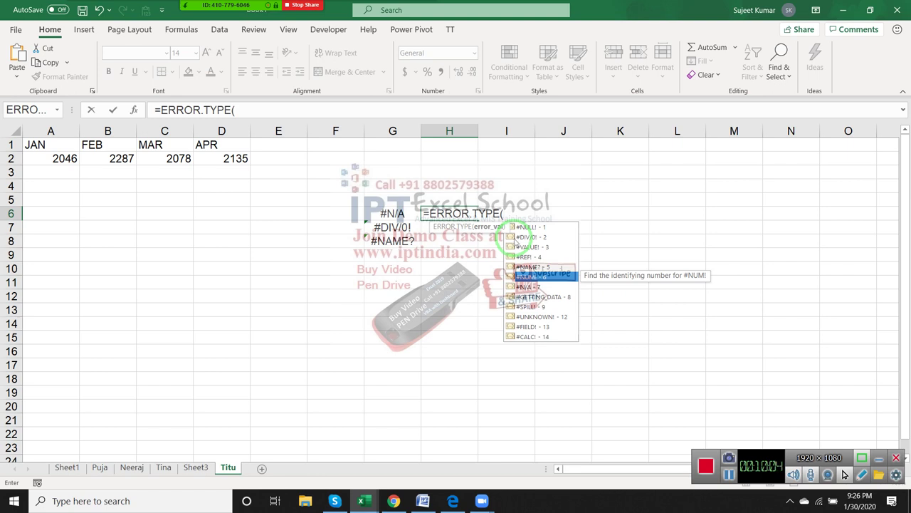
key(Down)
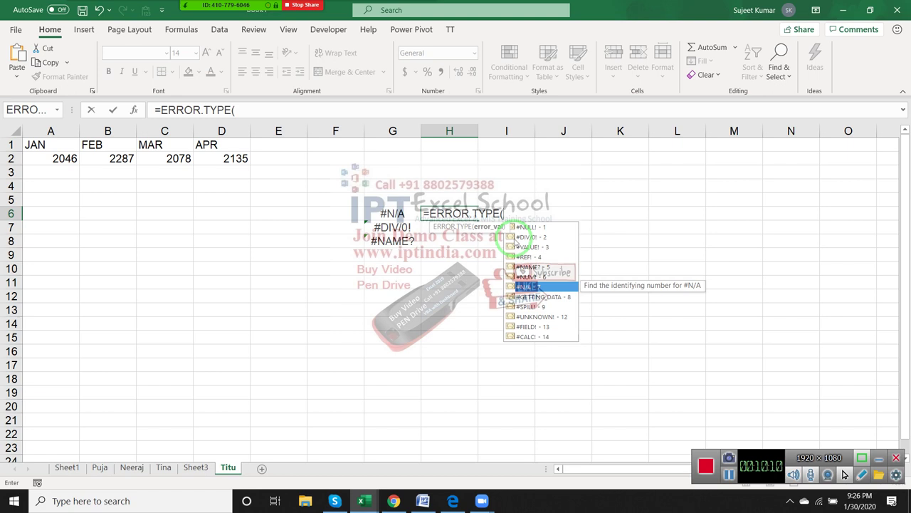
key(Down)
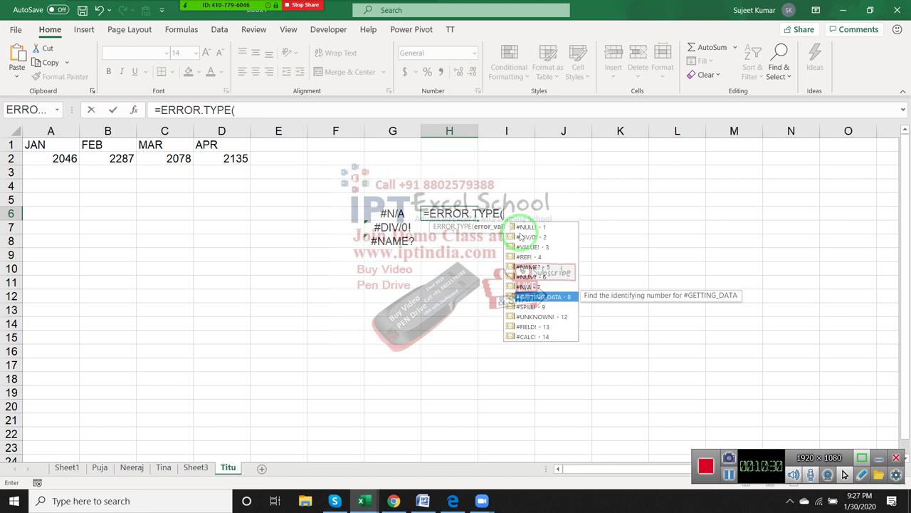
key(Down)
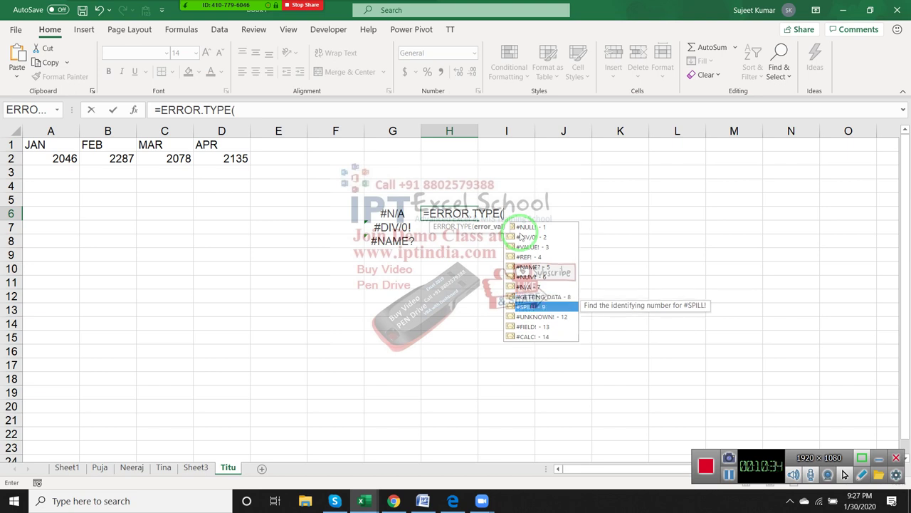
key(Down)
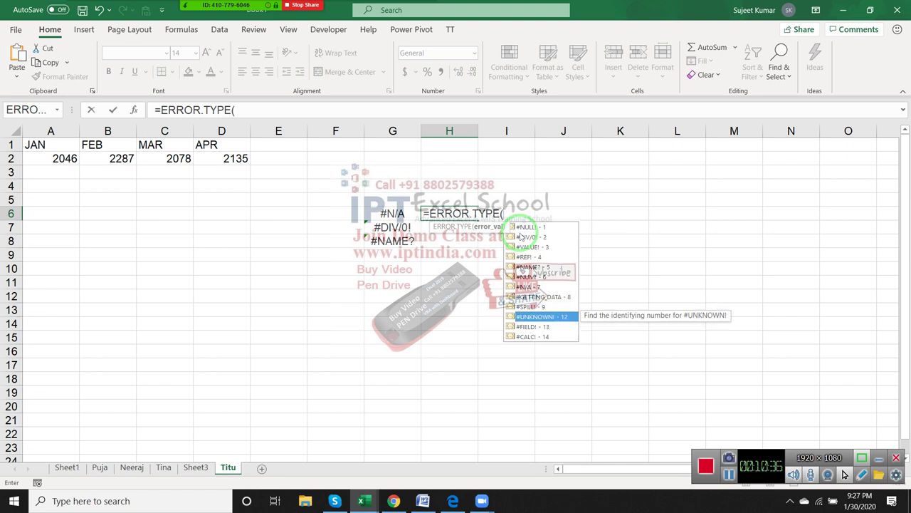
key(Up)
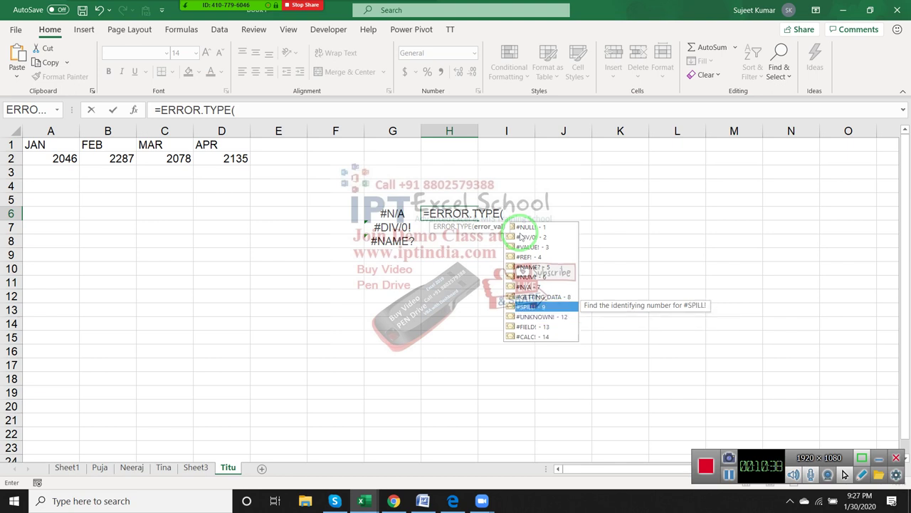
Preview the codes for #UNKNOWN!, #FIELD! and #CALC!, then use G6 as the argument
key(Down)
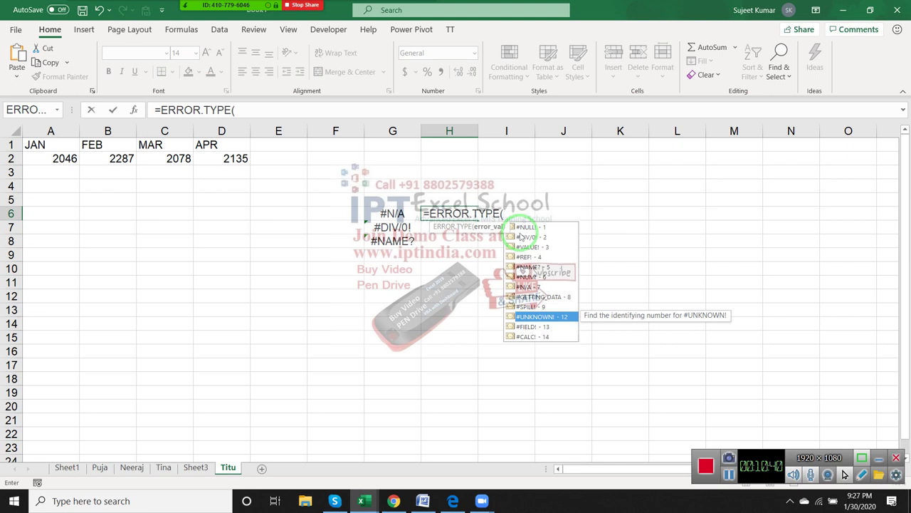
key(Down)
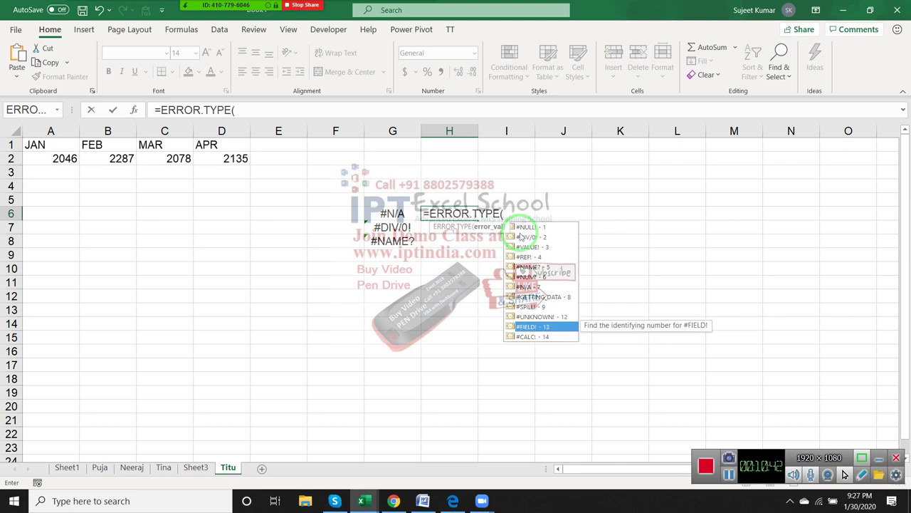
key(Down)
key(Up)
key(Down)
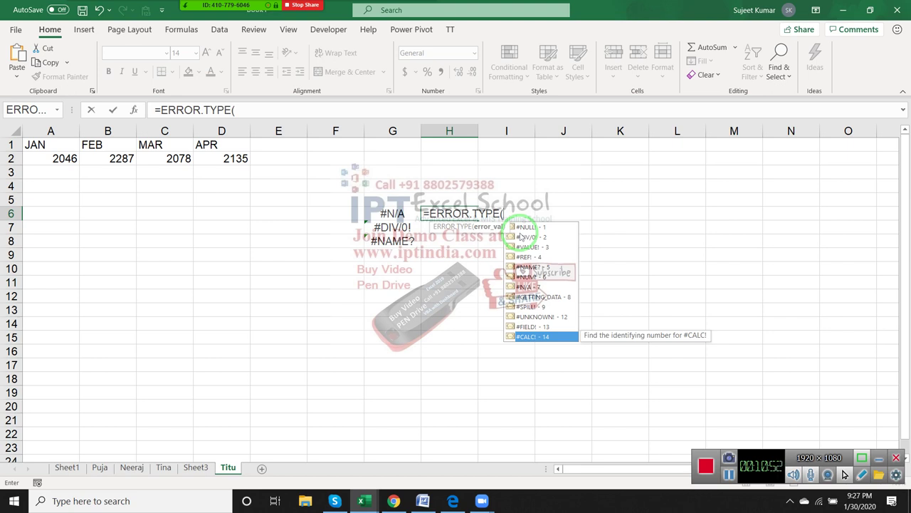
key(Up)
key(Up)
key(Up)
drag(507, 229, 375, 245)
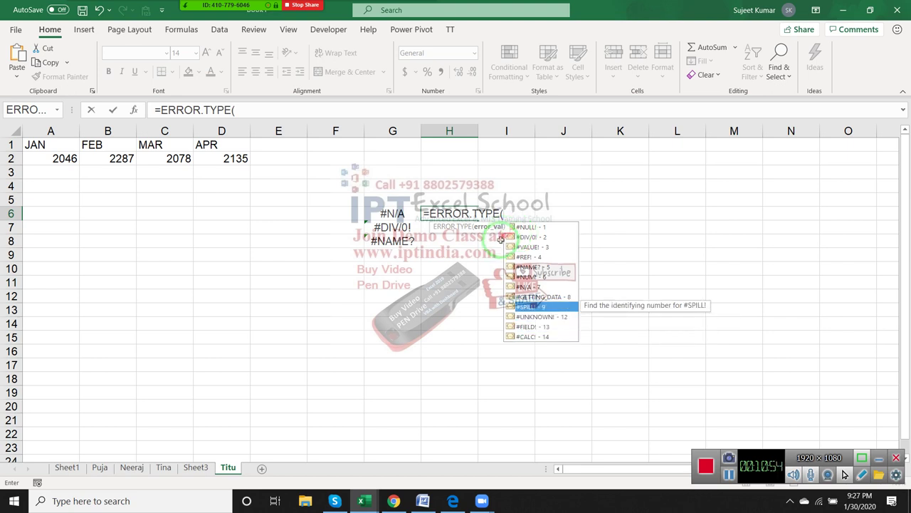
click(376, 213)
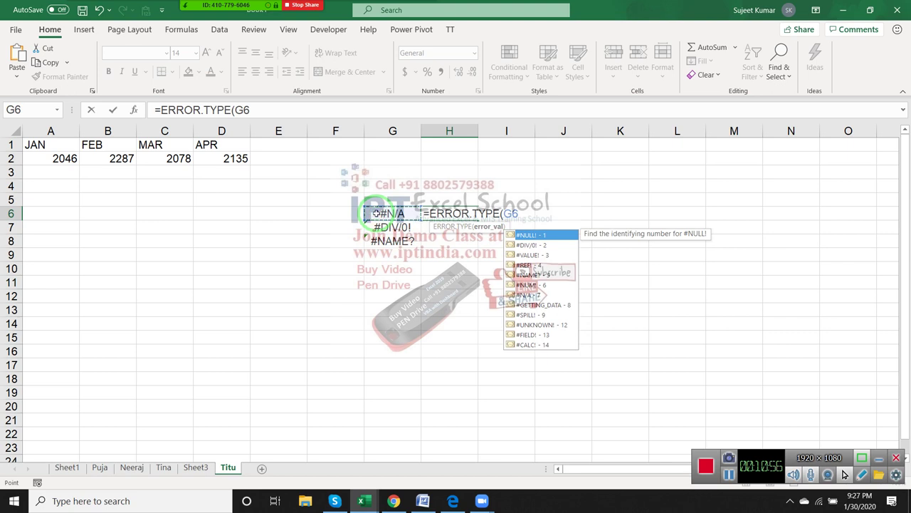
Enter =ERROR.TYPE(G6) in H6 to return 7, discarding a trial IFERROR formula in F6
key(Return)
key(Up)
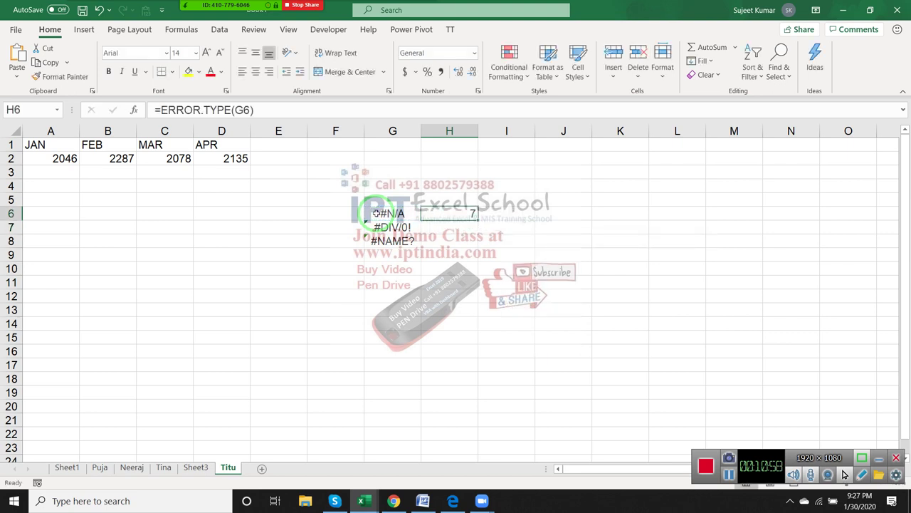
key(Left)
key(Left)
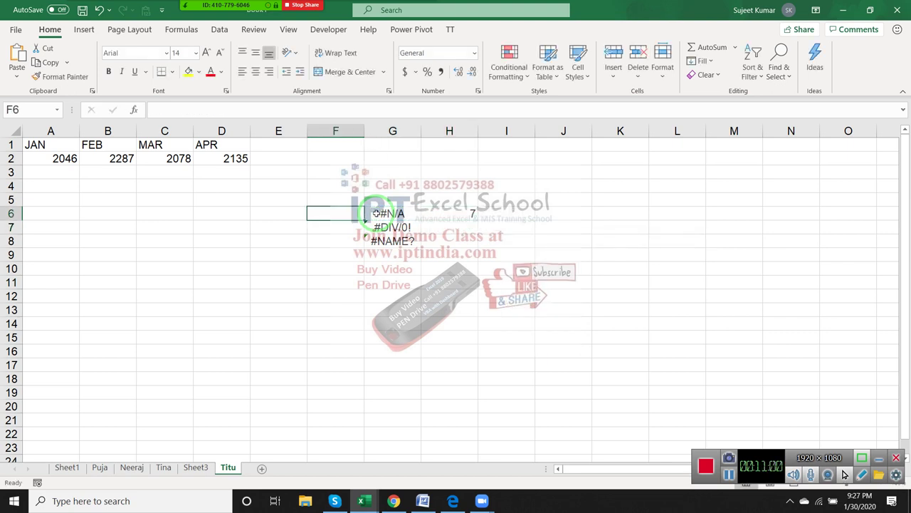
text(=i)
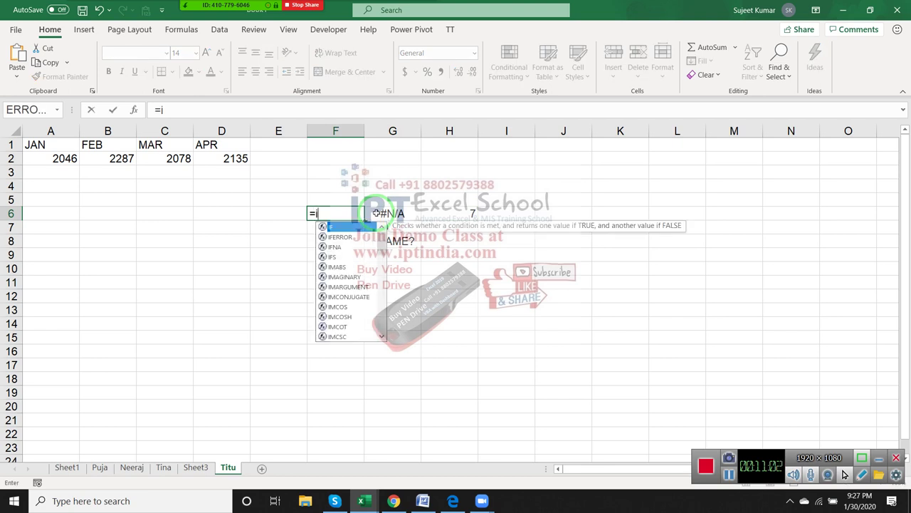
text(f)
key(Down)
key(Tab)
key(Right)
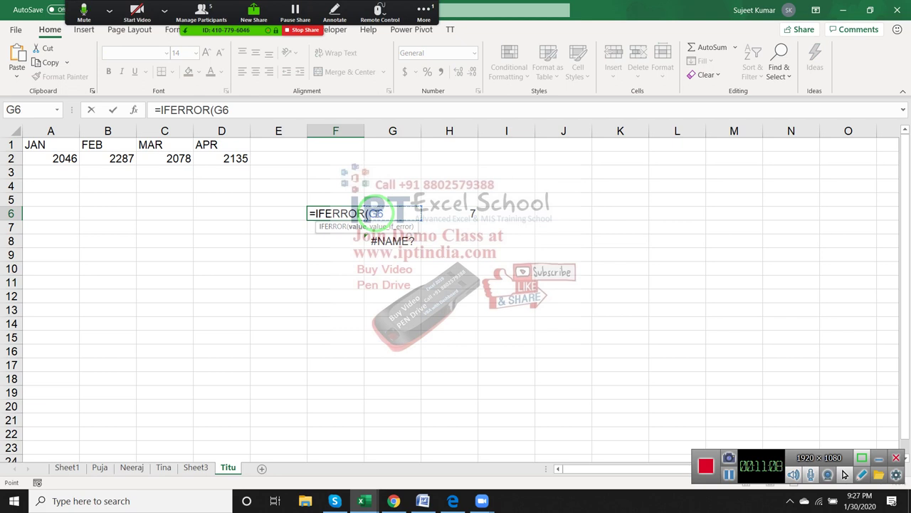
key(Escape)
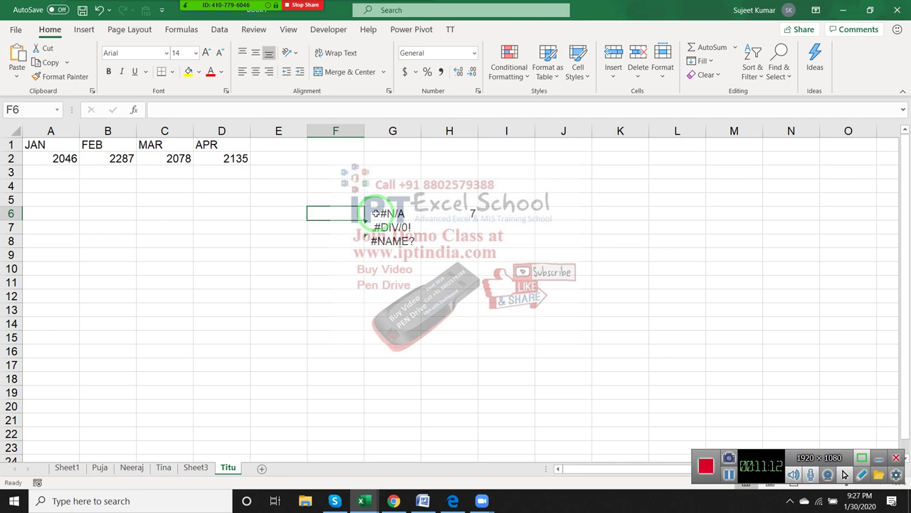
key(Right)
key(Right)
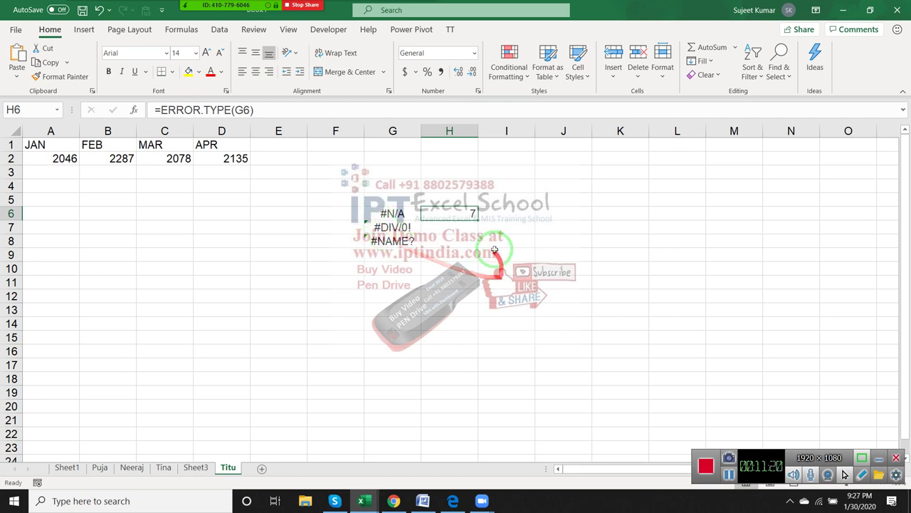
Enter =IF(H6=7,"Data Not Found") in I6
click(489, 215)
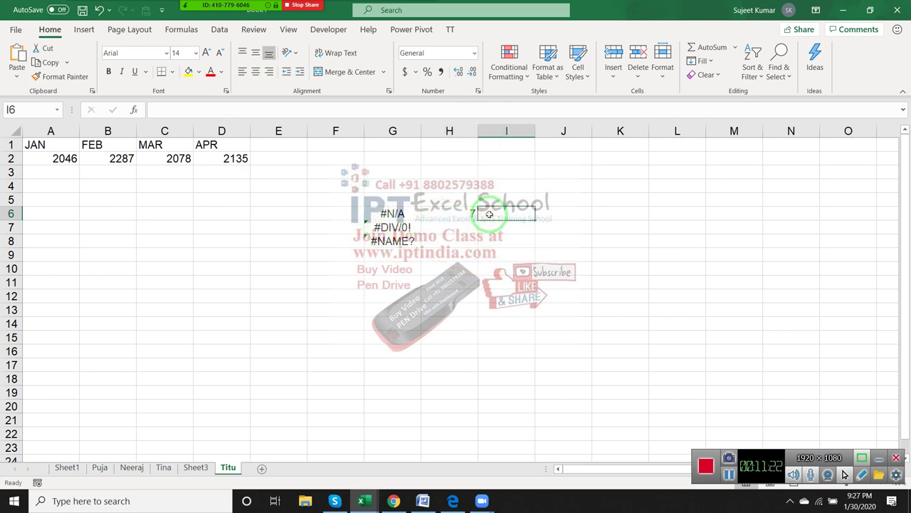
text(=IF()
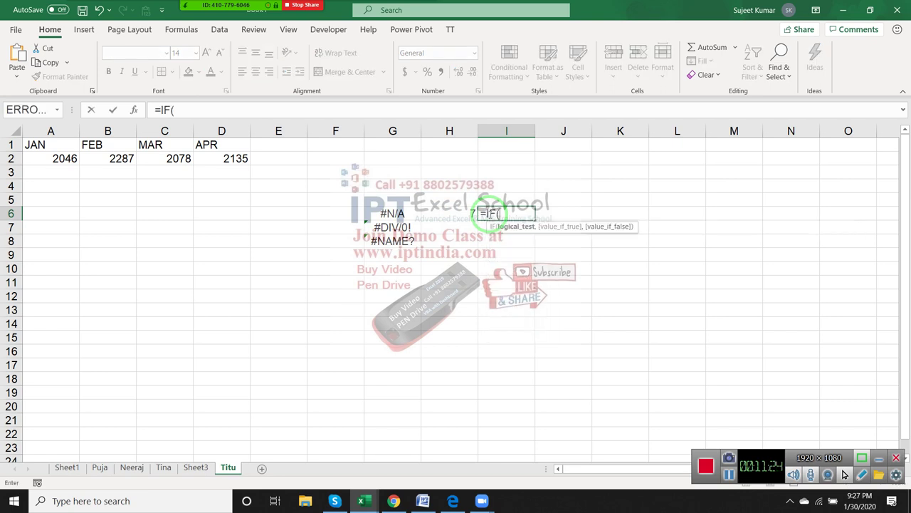
key(Left)
text(=7)
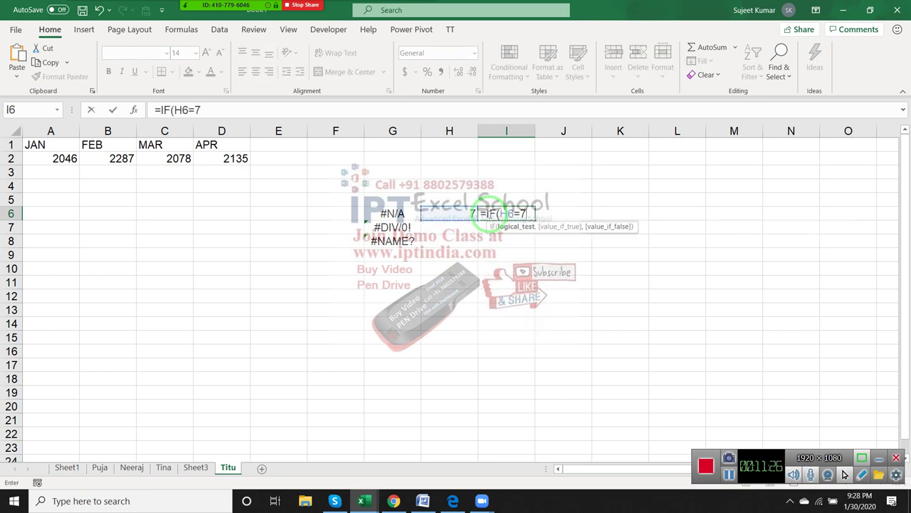
text(,")
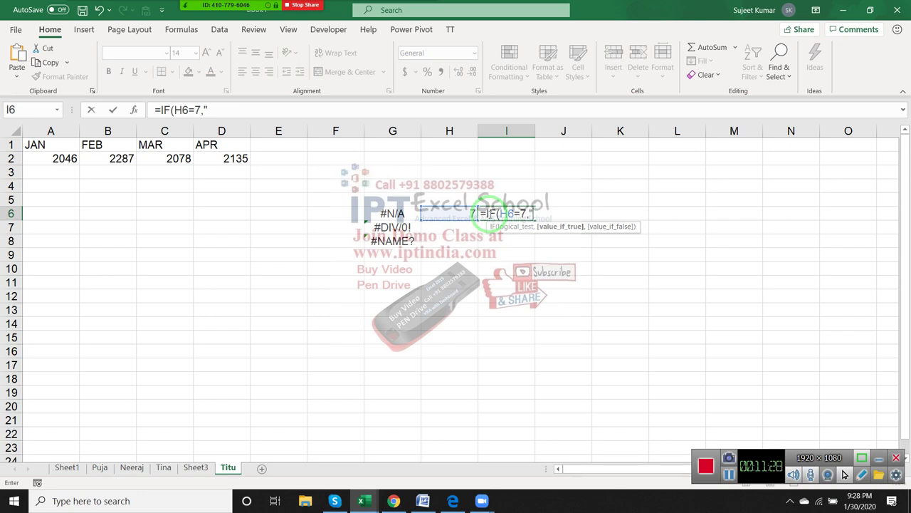
text(Data N)
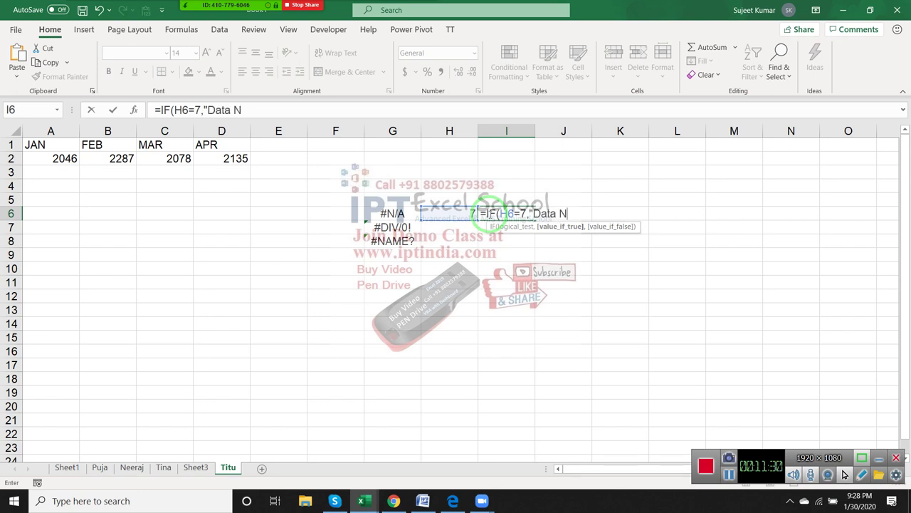
text(ot F)
text(ound"))
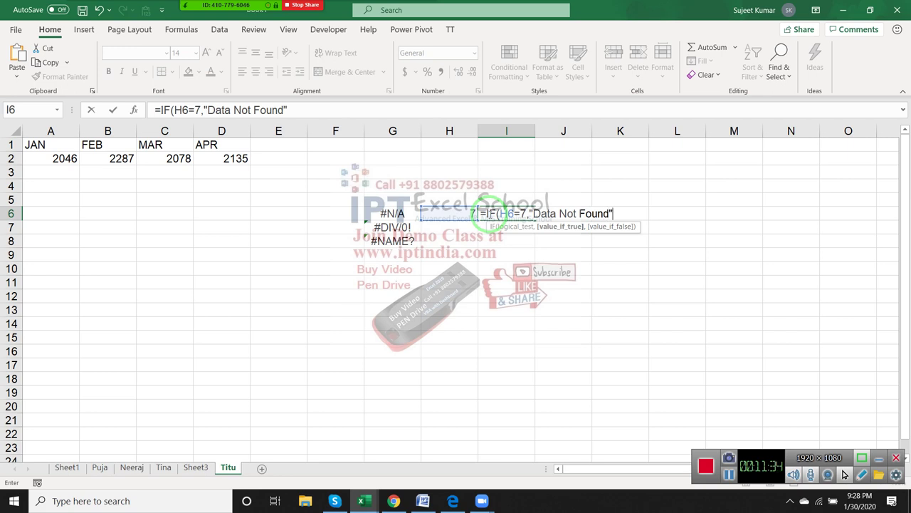
key(Return)
Check the ERROR.TYPE codes 7, 2 and 5 in H6:H8
click(489, 212)
key(Left)
key(Left)
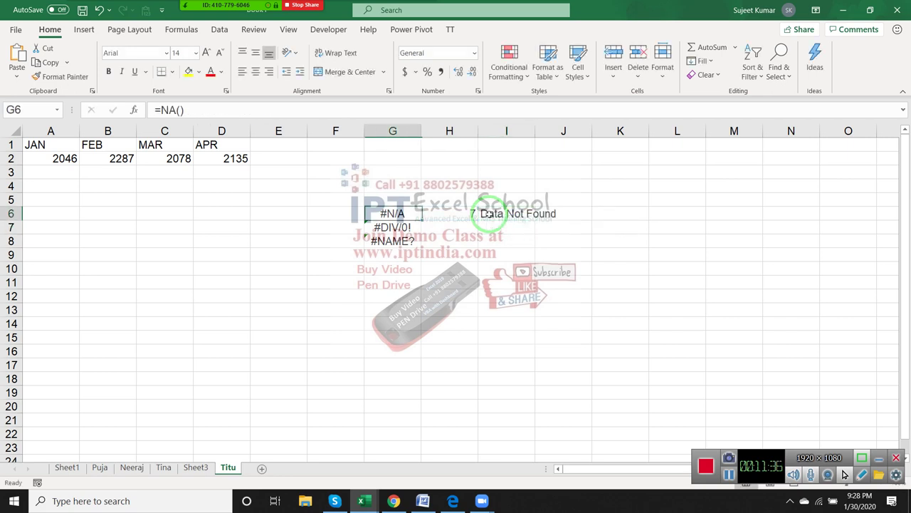
key(Right)
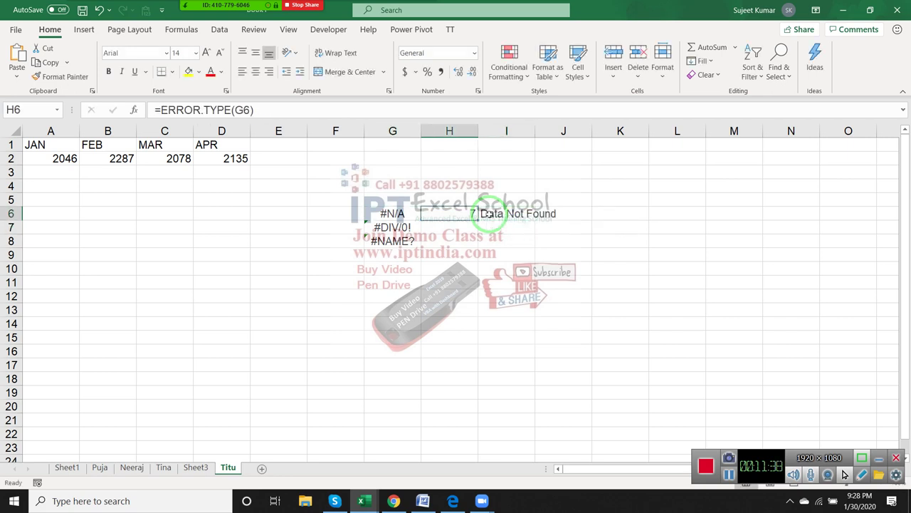
key(Down)
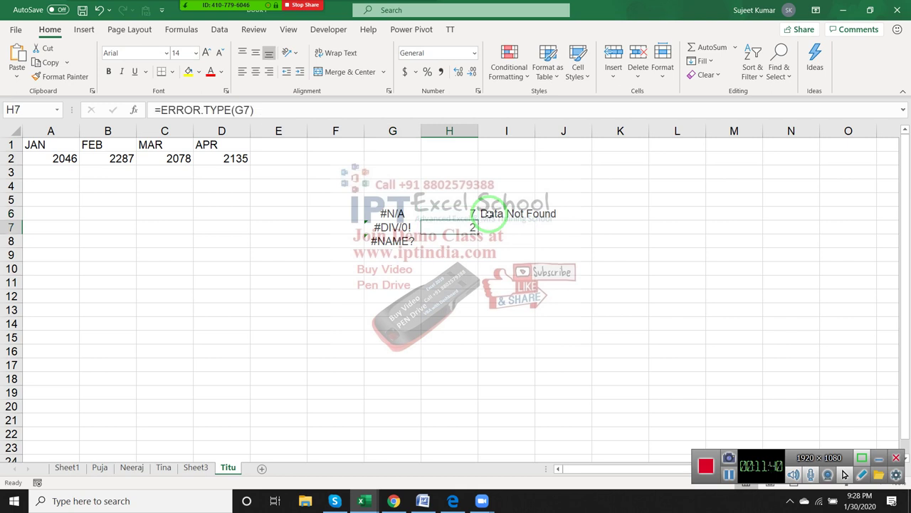
key(Down)
key(Up)
key(Up)
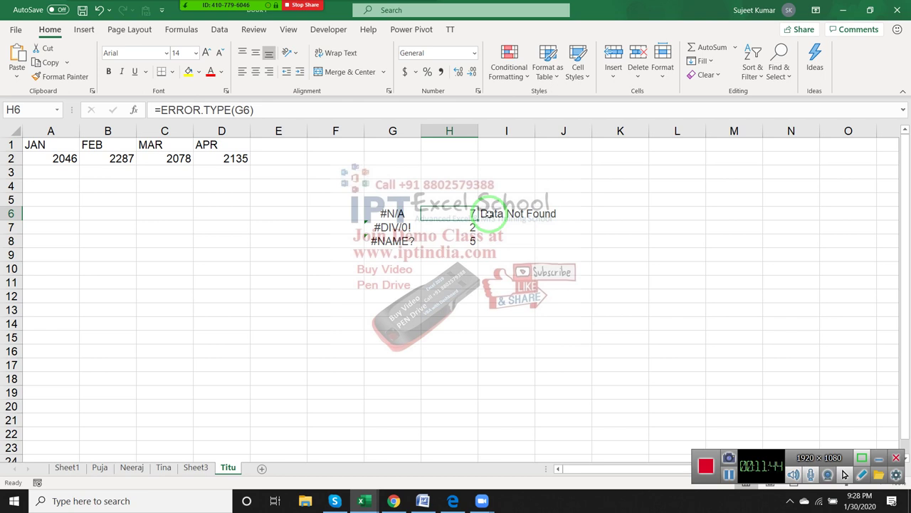
Enter =INFO("DIRECTORY") in E10 to show the current folder path
click(301, 267)
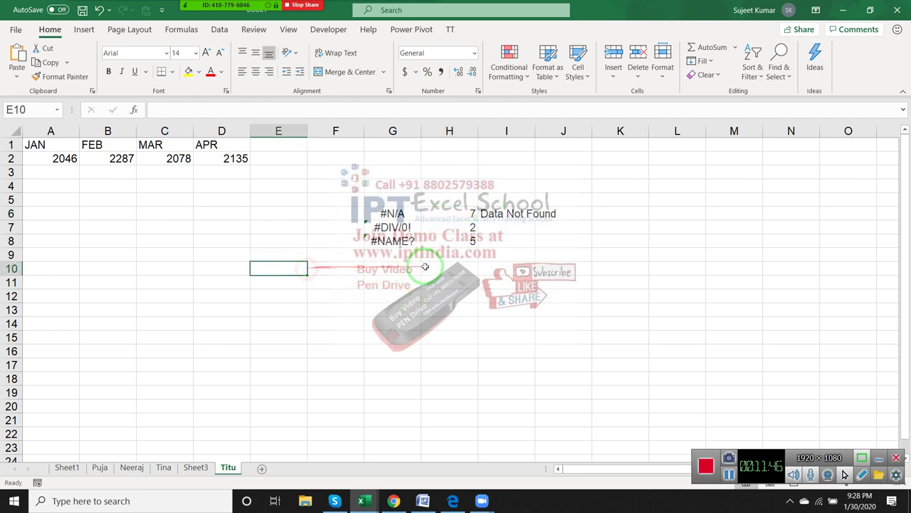
text(=i)
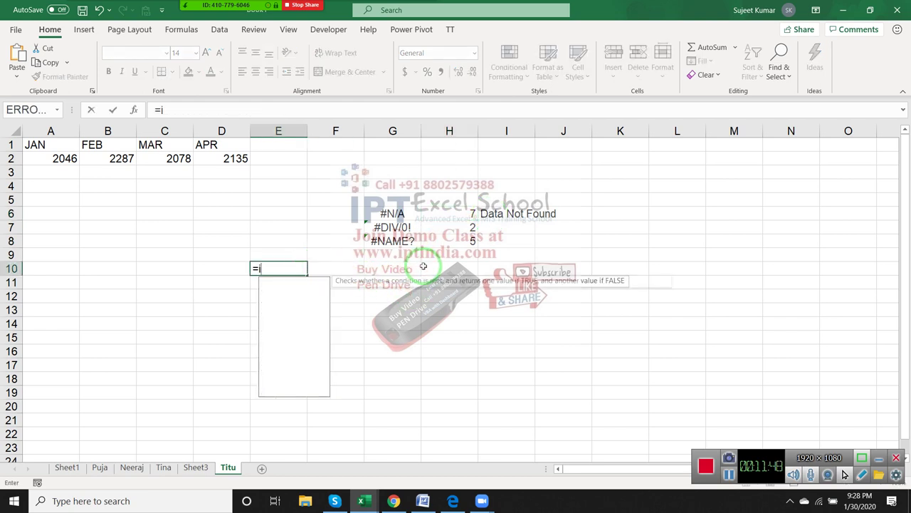
text(nf)
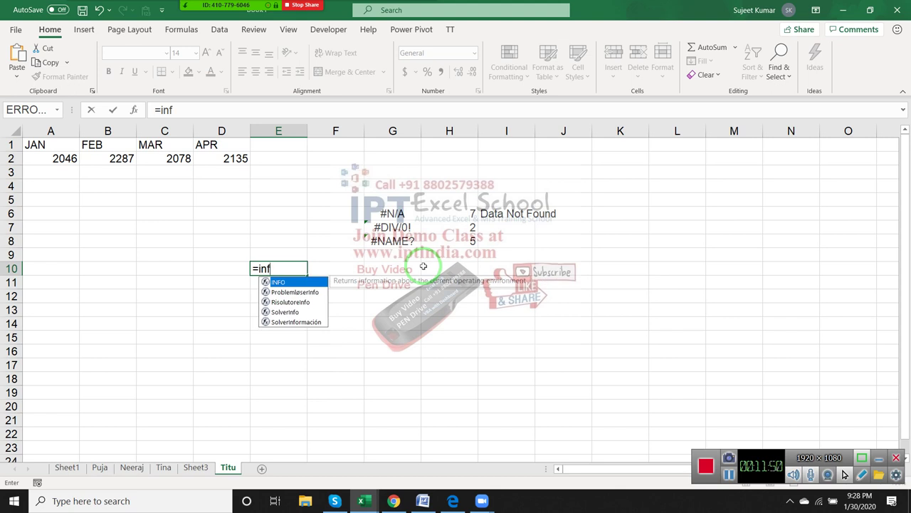
key(Tab)
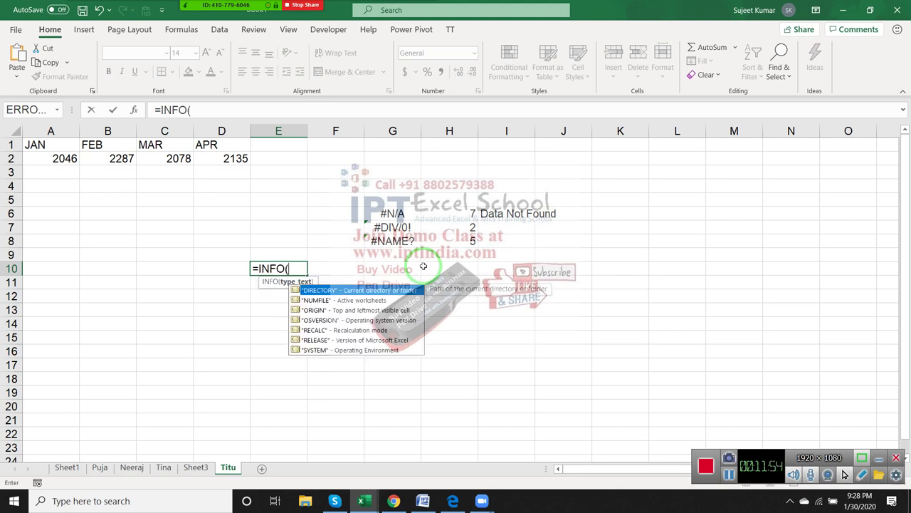
key(F2)
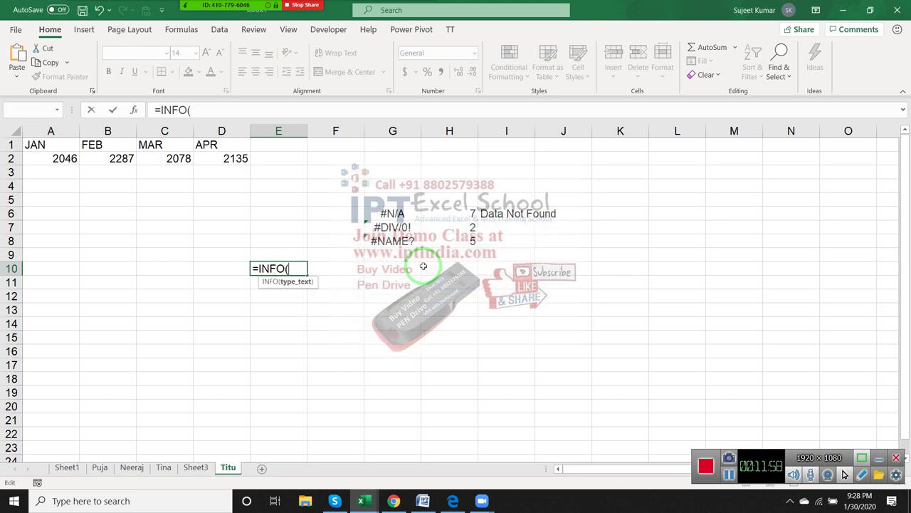
key(BackSpace)
text(()
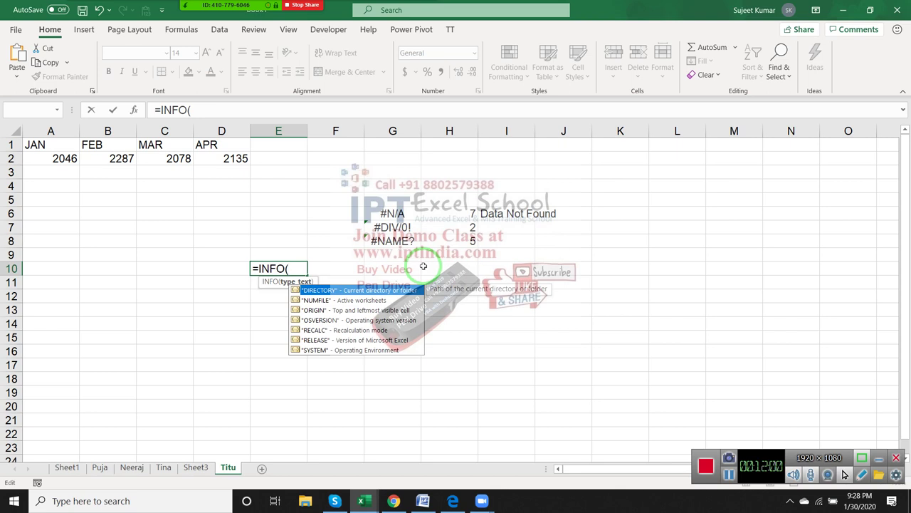
key(Tab)
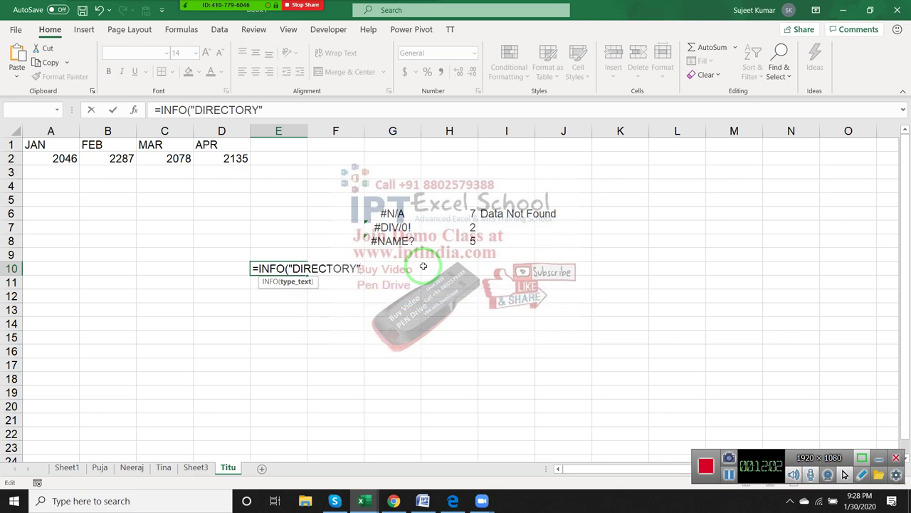
key(Return)
Enter =INFO("NUMFILE") in E11, returning 45 active worksheets
text(=)
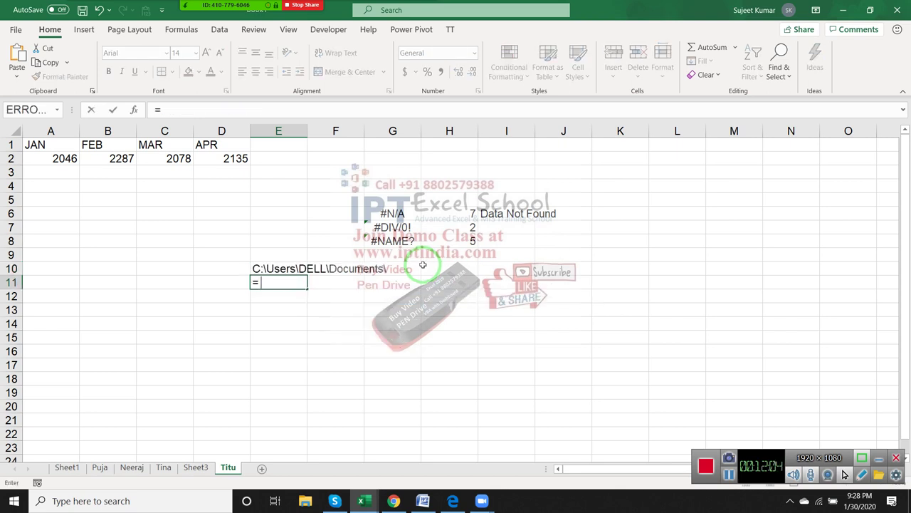
text(in)
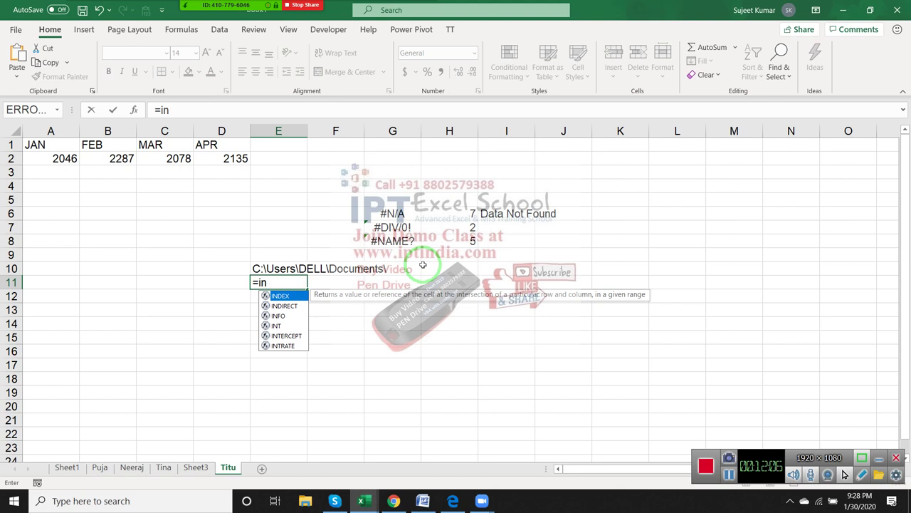
key(Down)
key(Down)
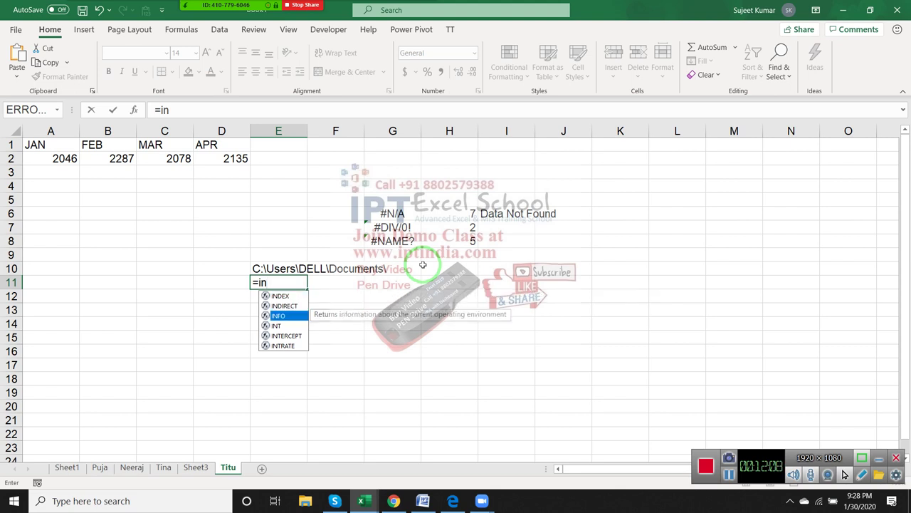
key(Tab)
key(Down)
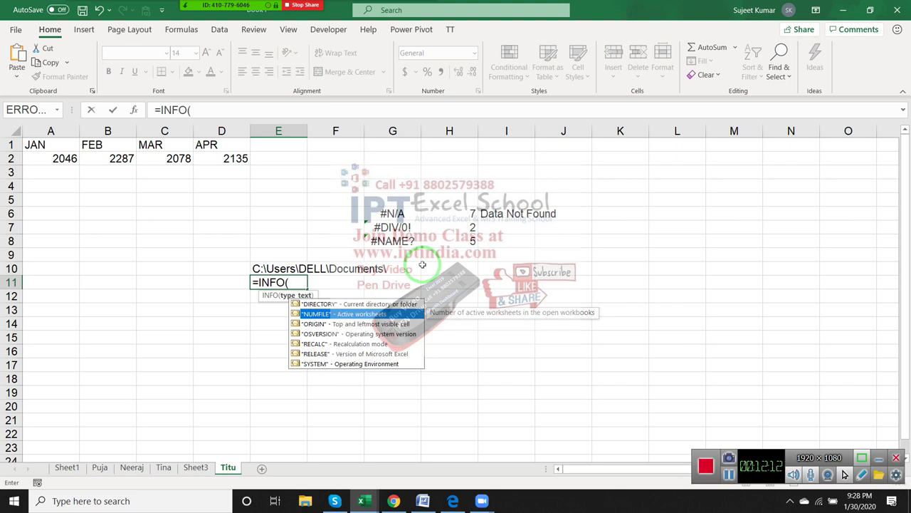
key(Tab)
text())
key(Return)
key(Up)
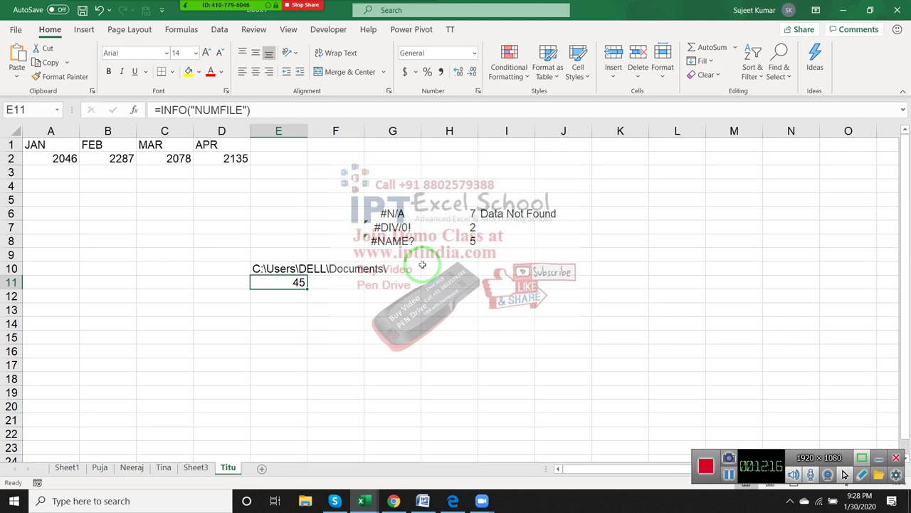
key(Down)
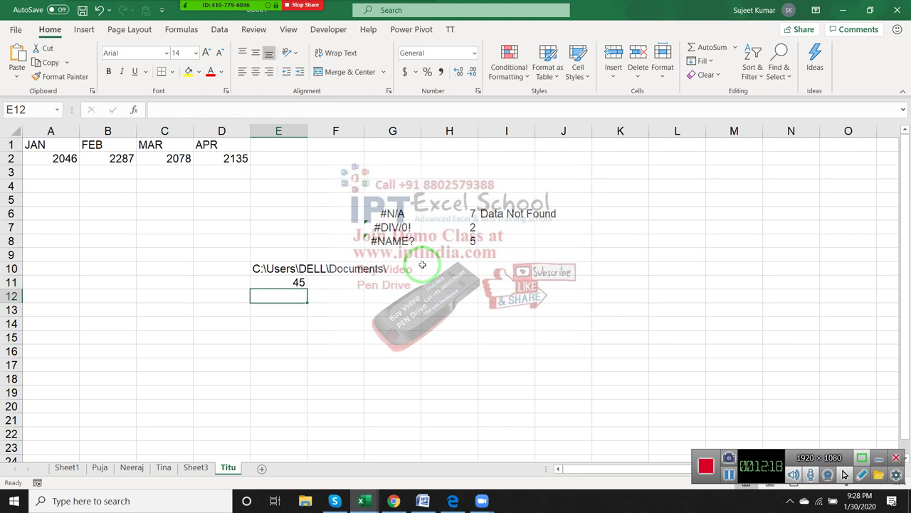
key(Up)
Back in the Titu workbook, enter =INFO("RELEASE") in E12 to show version 16.0
click(365, 499)
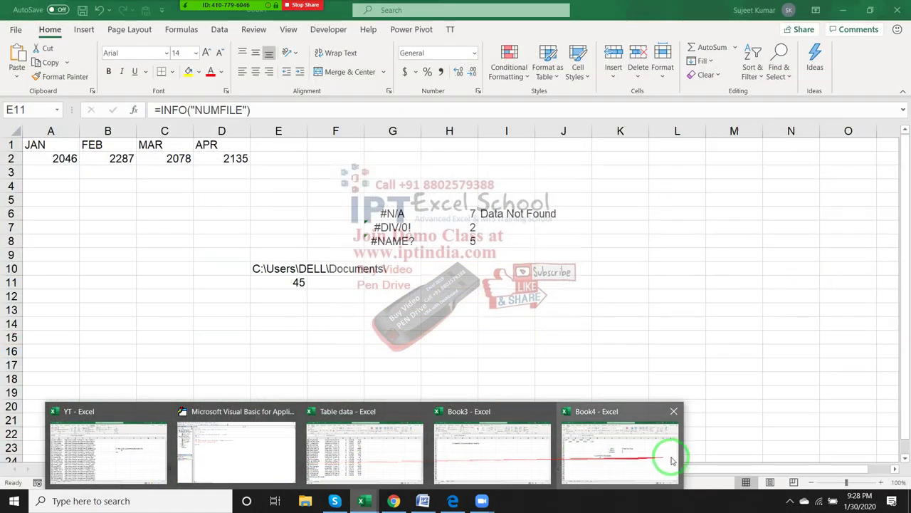
click(224, 320)
click(272, 308)
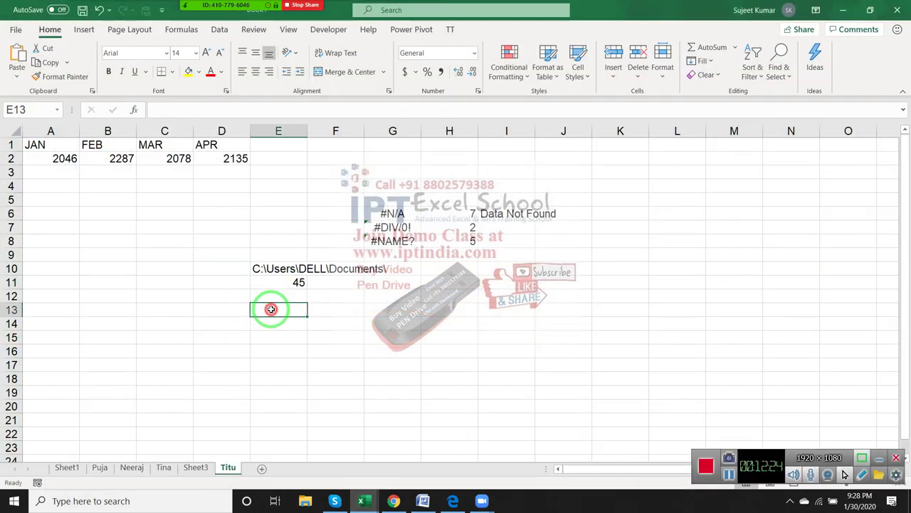
click(272, 294)
text(=)
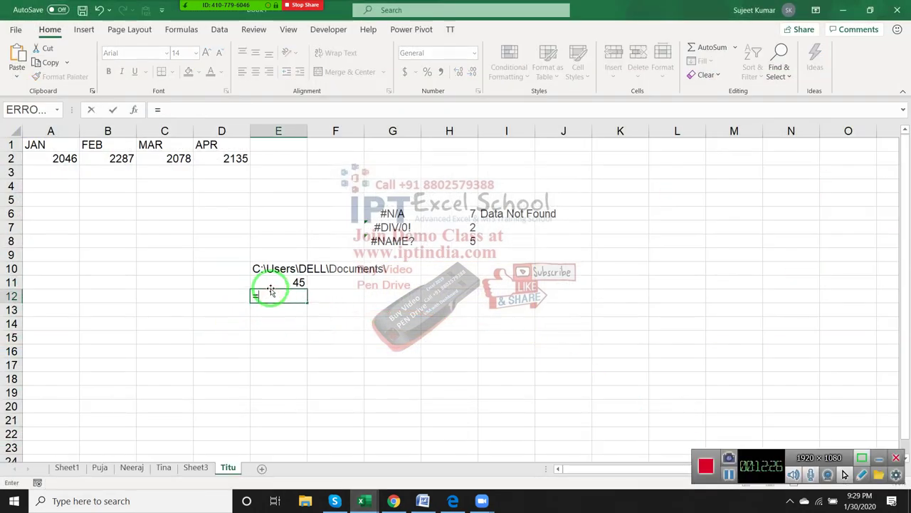
text(in)
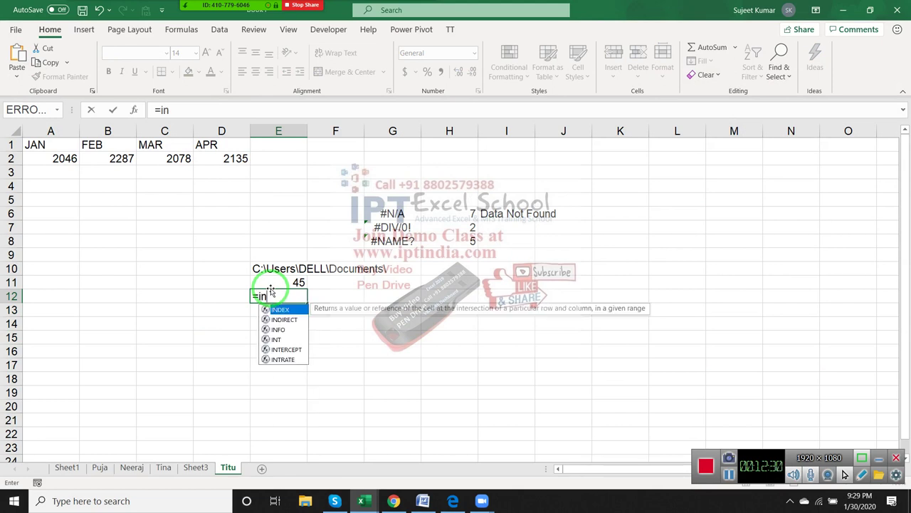
text(f)
key(Tab)
key(Down)
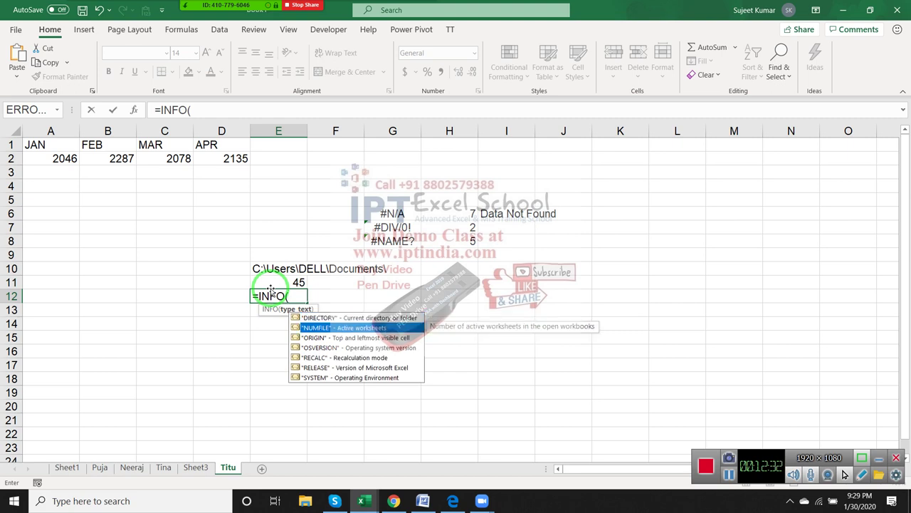
key(Down)
key(Down)
key(Down)
key(Down)
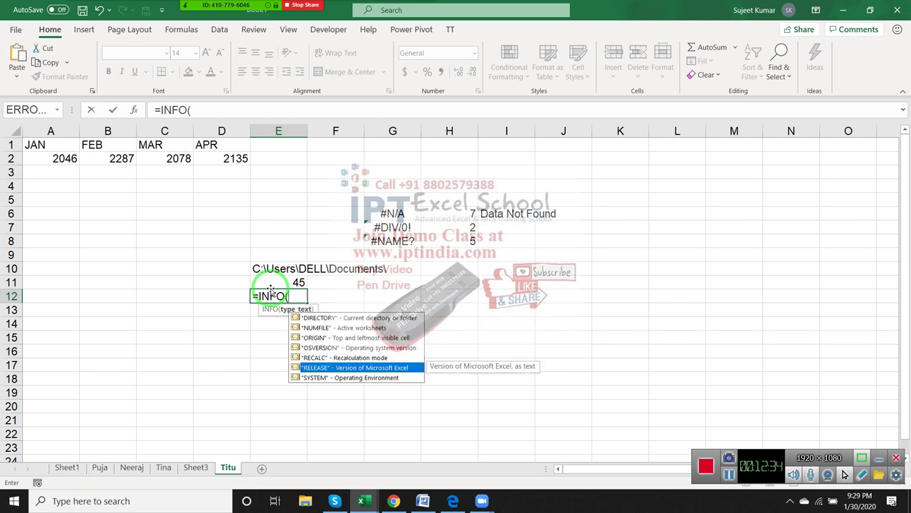
key(Tab)
key(Return)
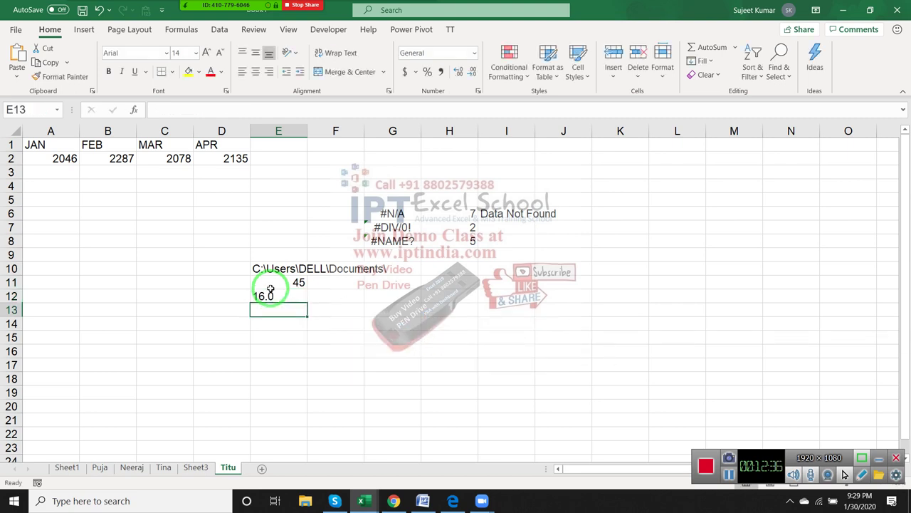
Enter =INFO("SYSTEM") in E13 so it returns the operating environment pcdos
text(=in)
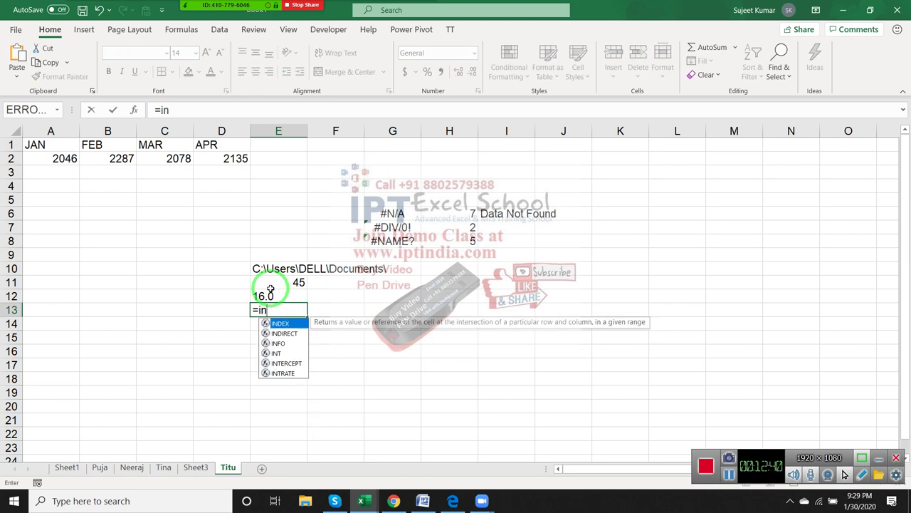
key(Down)
key(Down)
key(Tab)
key(Down)
key(Down)
key(Down)
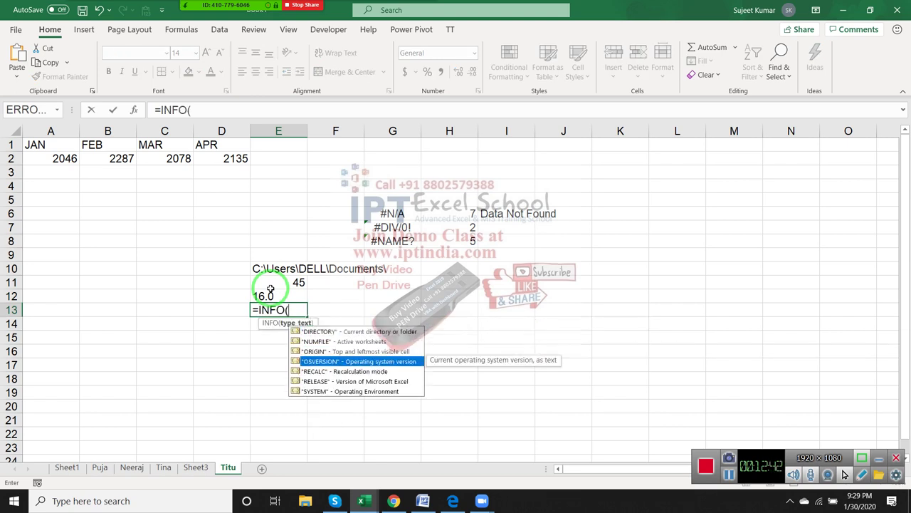
key(Down)
key(Down)
key(Down)
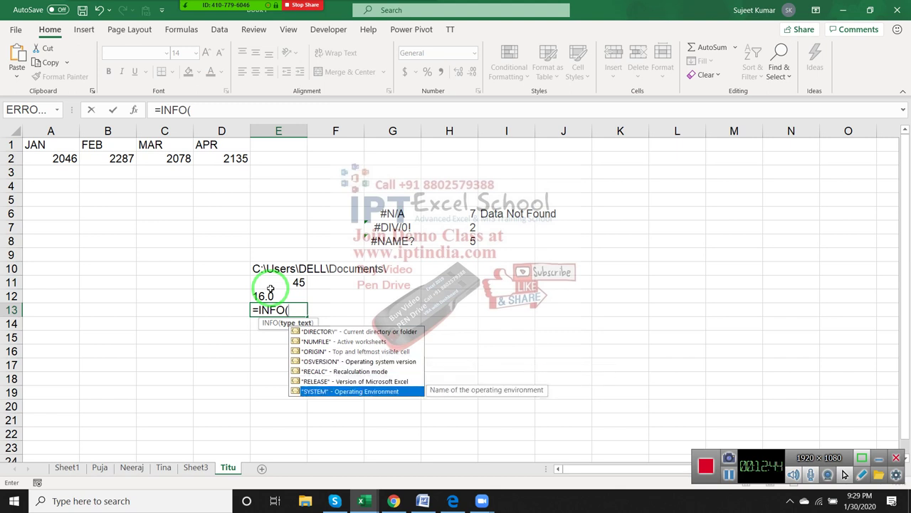
key(Tab)
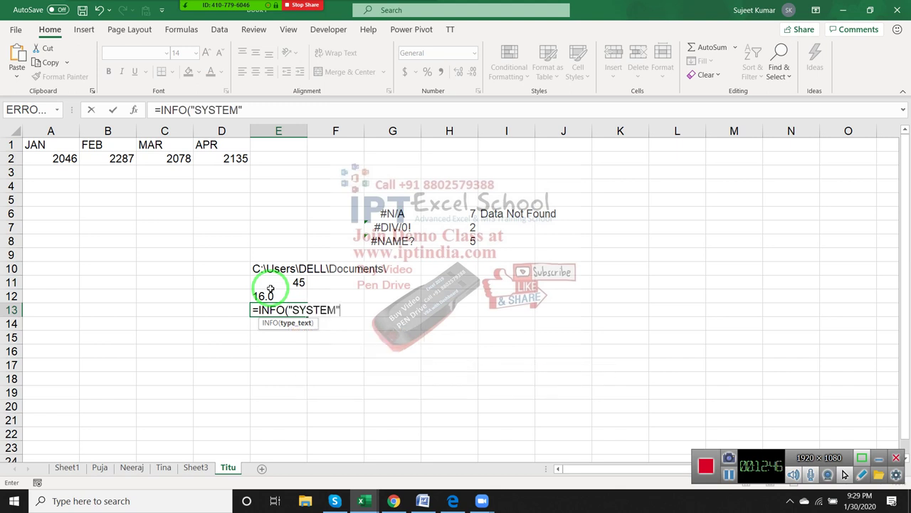
key(Return)
Review the INFO formulas in E12:E13, then move to H14
key(Up)
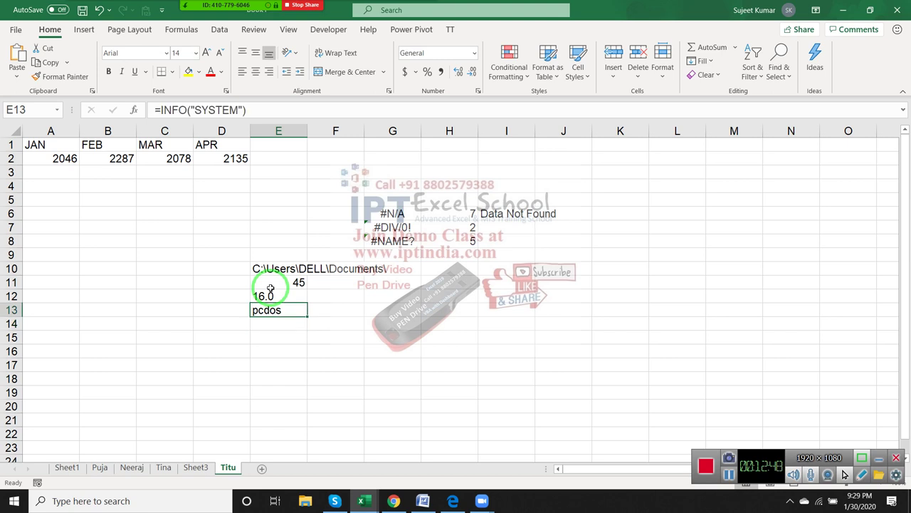
key(Up)
key(Up)
key(Down)
key(Down)
key(Down)
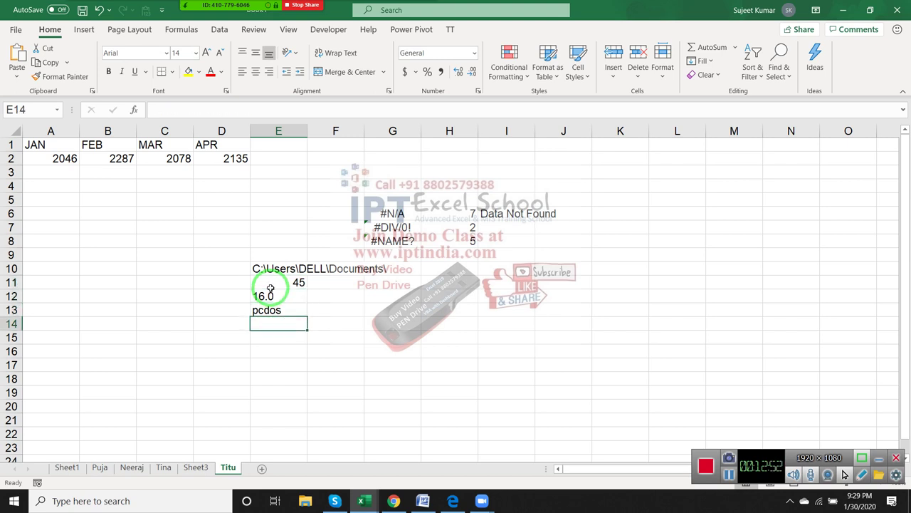
key(Up)
key(Up)
key(Up)
key(Down)
key(Down)
key(Down)
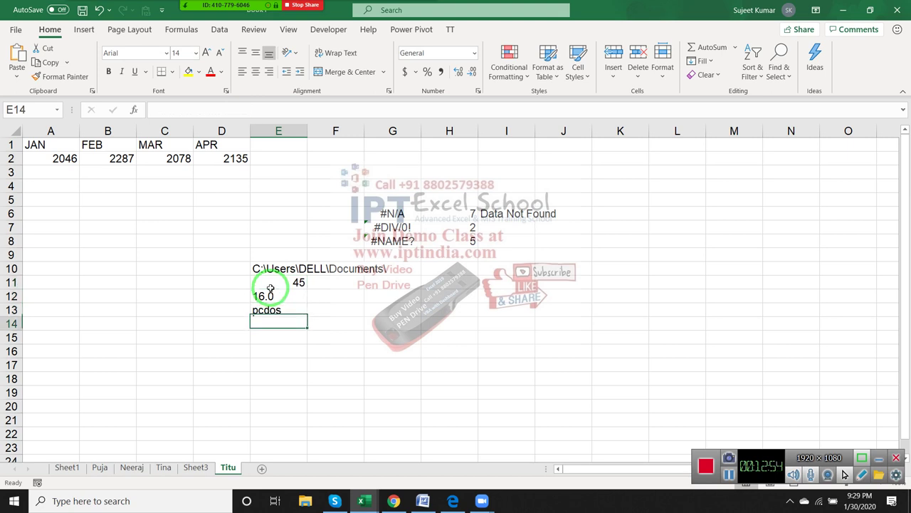
key(Down)
key(Down)
key(Down)
key(Up)
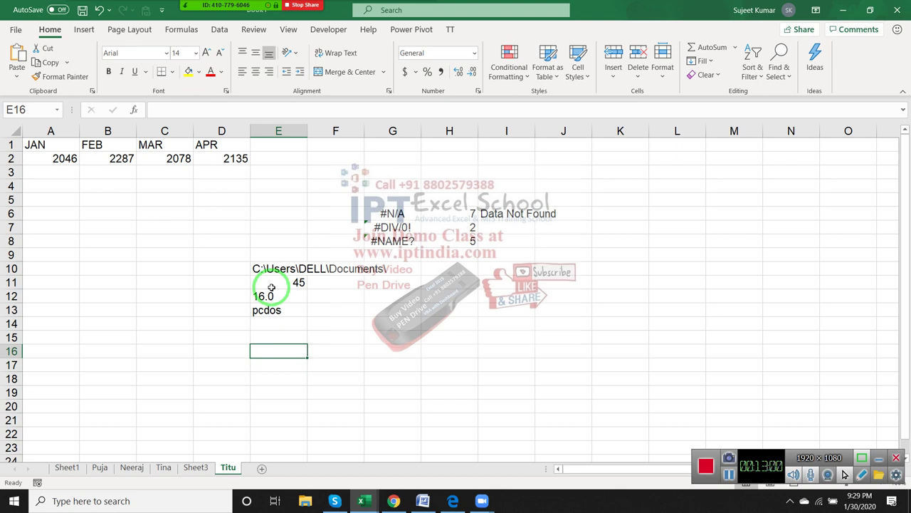
key(Up)
key(Up)
key(Up)
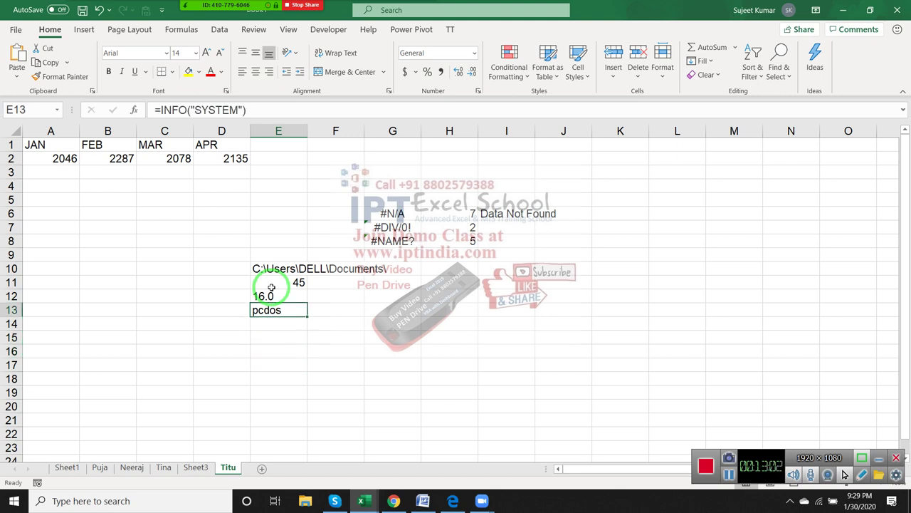
key(Down)
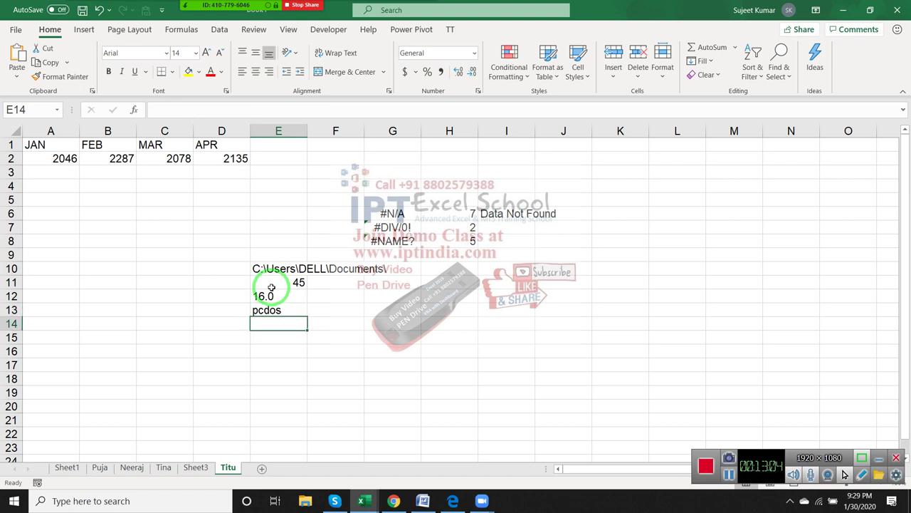
key(Up)
key(Down)
key(Right)
key(Right)
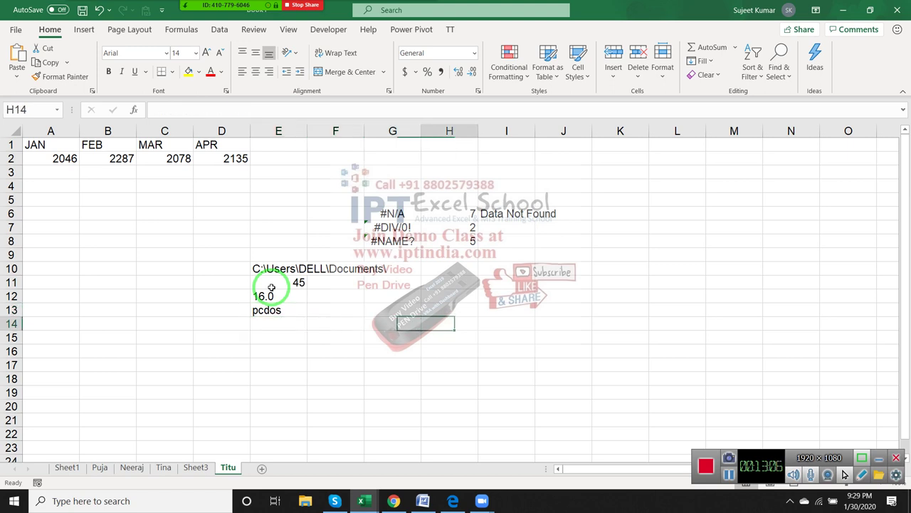
key(Right)
Enter =ISBLANK(G14) in H14 and =ISERR(G8) in H15, both returning TRUE
text(=)
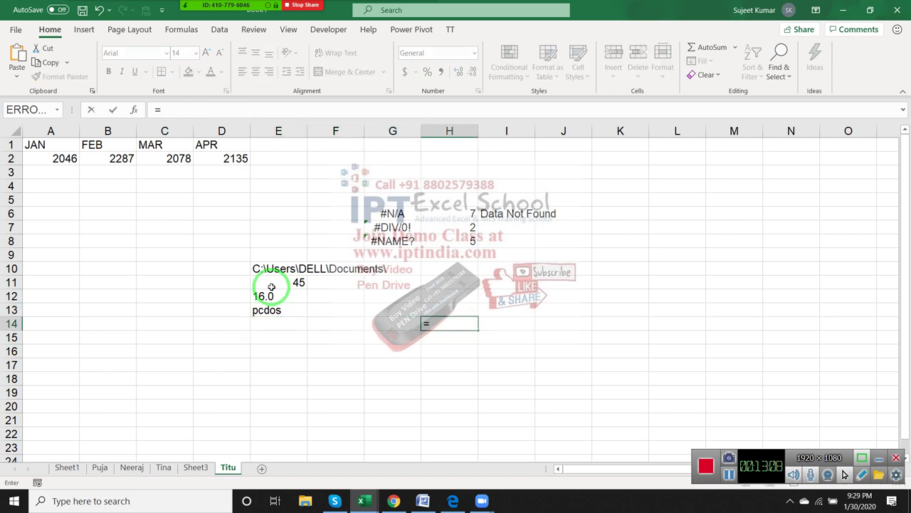
text(is)
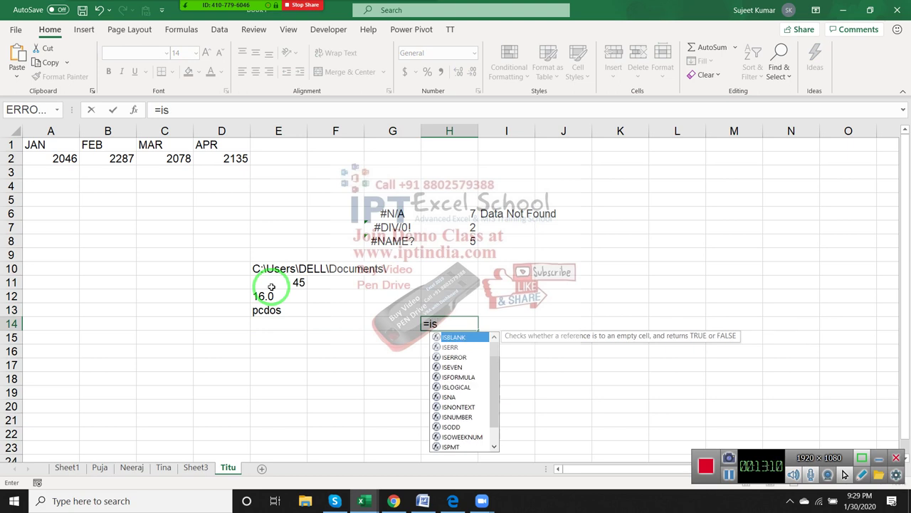
key(Tab)
key(Left)
key(Return)
key(Up)
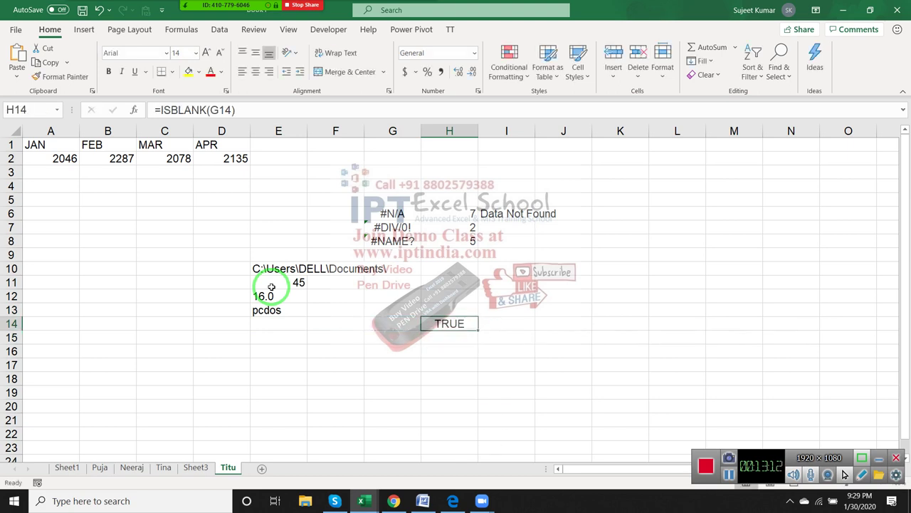
key(Down)
text(=is)
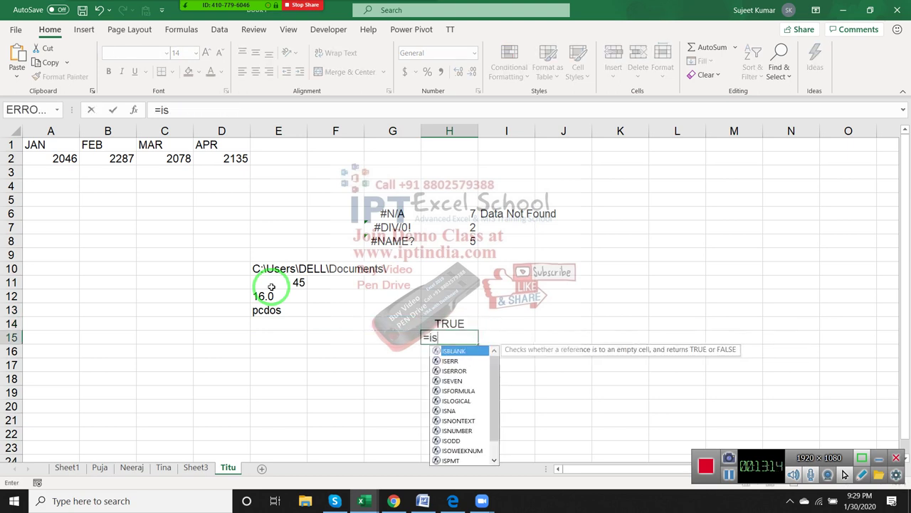
key(Down)
key(Tab)
key(Left)
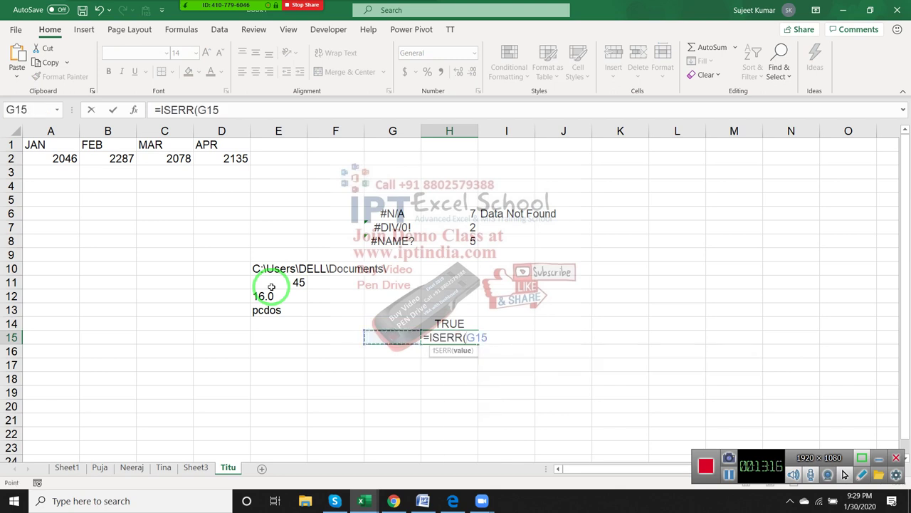
key(Left)
key(Left)
key(Up)
key(Up)
key(Up)
key(Up)
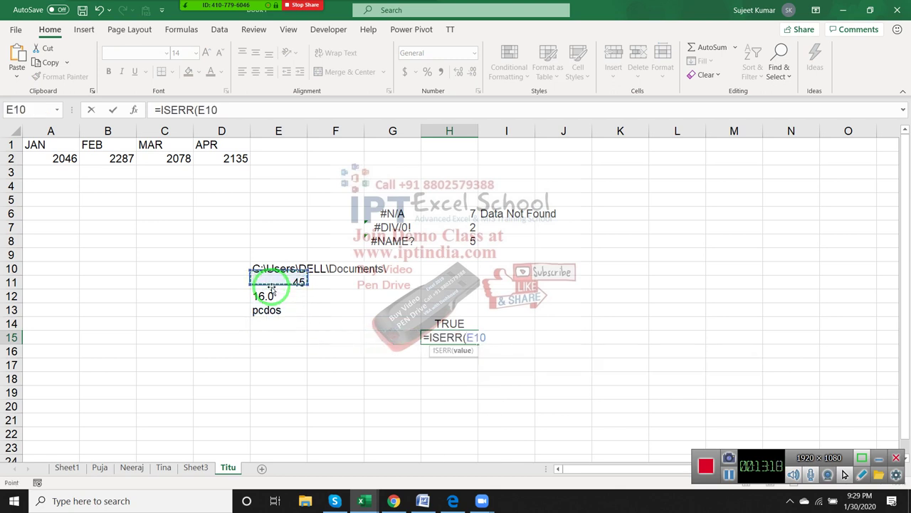
key(Up)
key(Up)
key(Right)
key(Right)
key(Return)
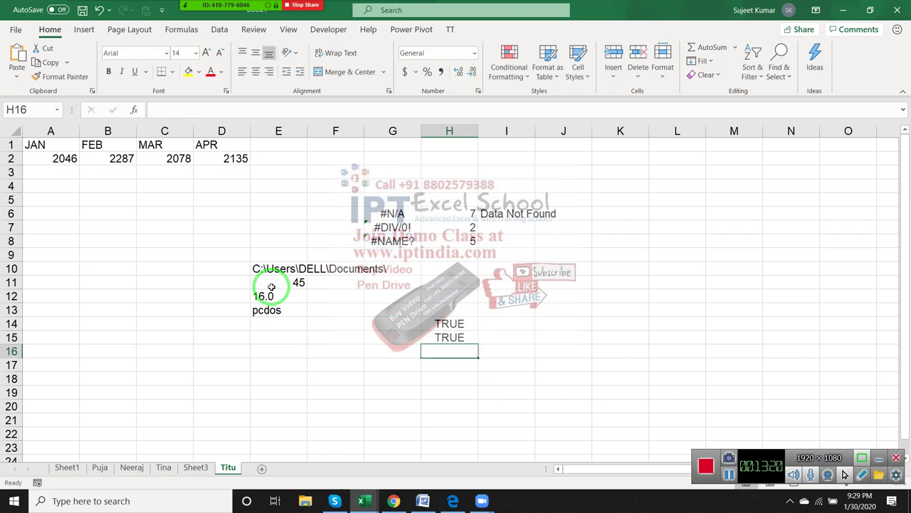
Enter =ISERROR(G7) in H16 and =ISFORMULA(E13) in H17, then start another IS formula in H18
text(=i)
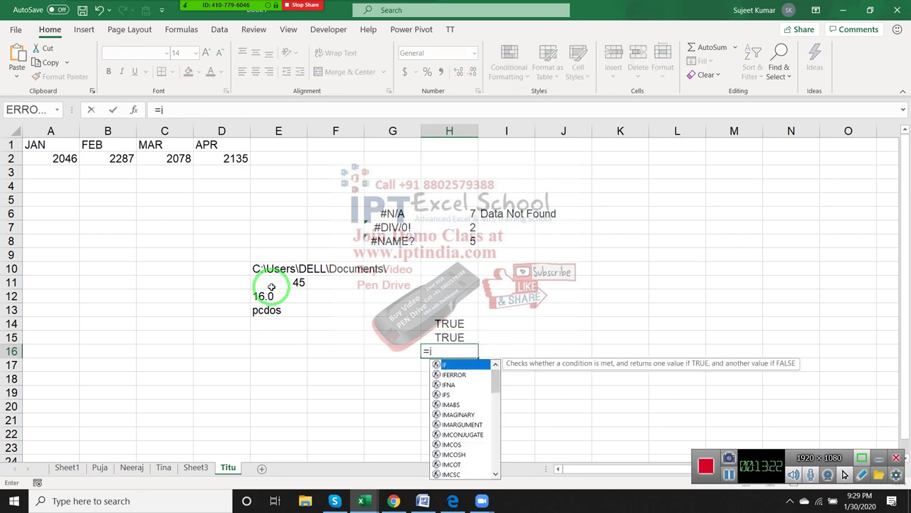
text(s)
key(Down)
key(Down)
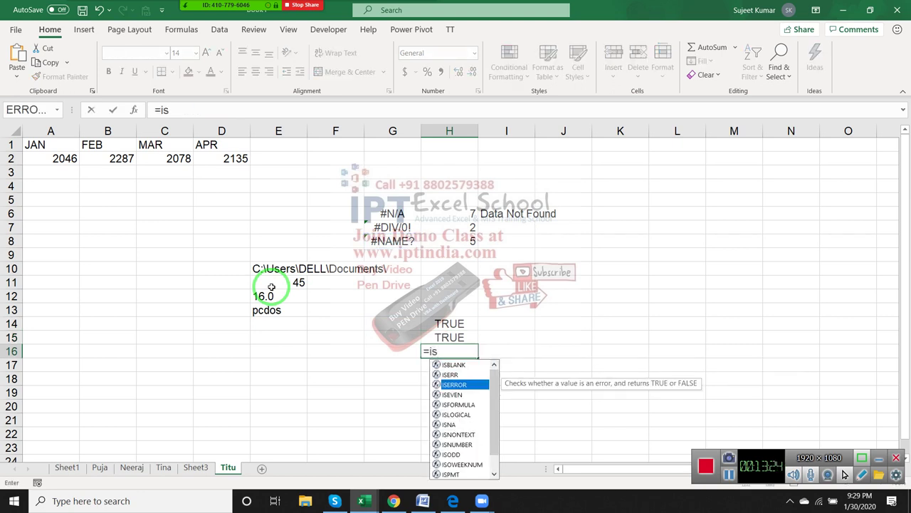
key(Down)
key(Up)
key(Tab)
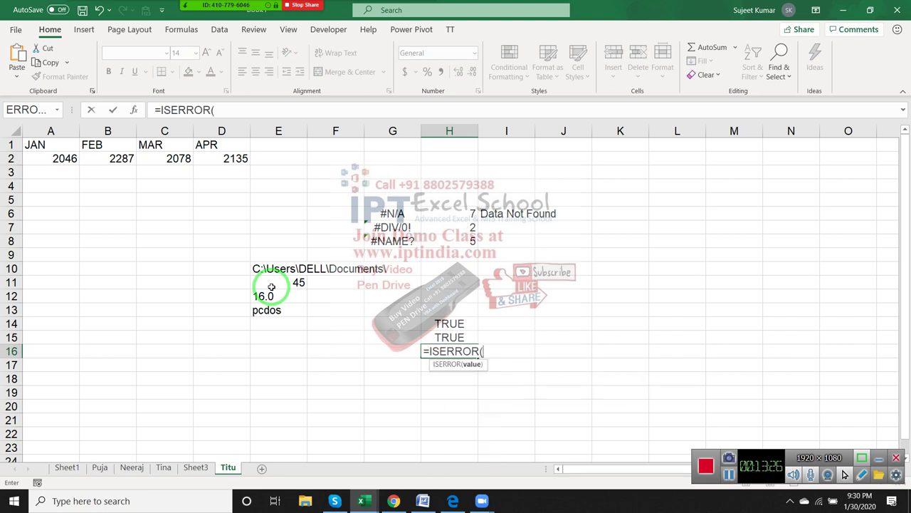
click(379, 228)
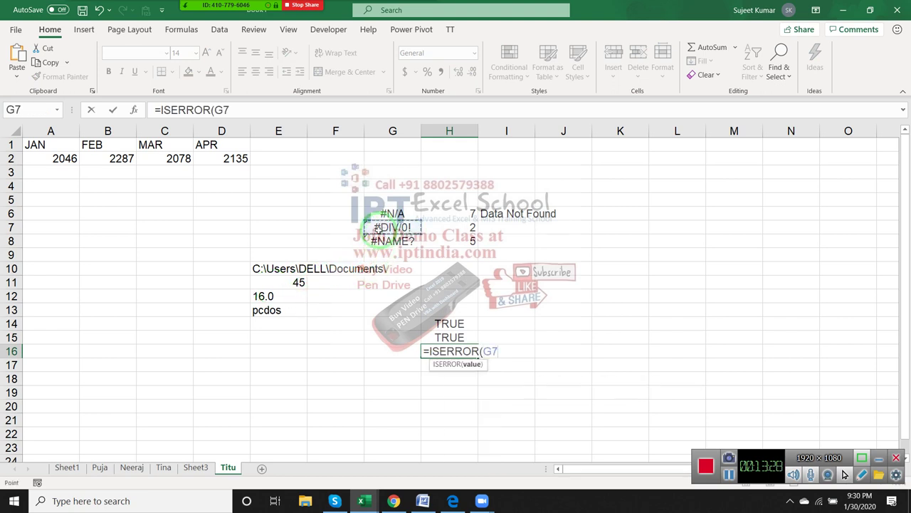
key(Return)
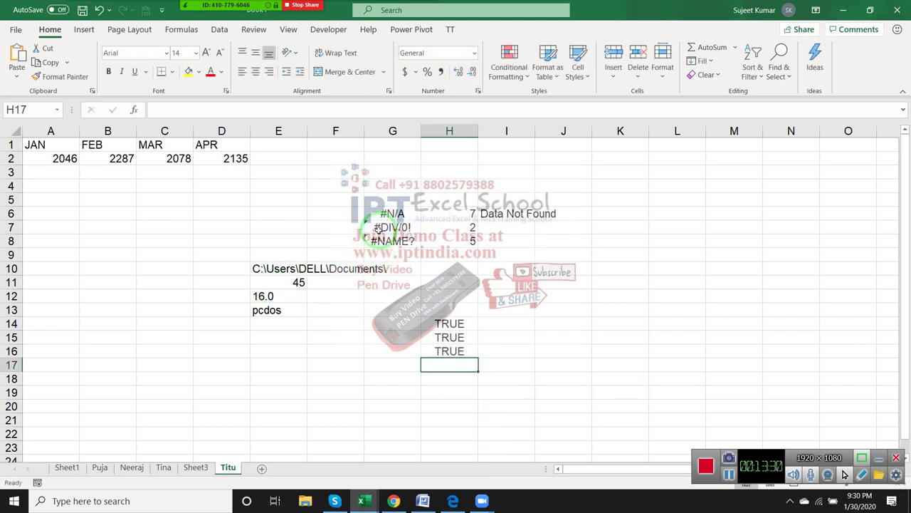
key(Up)
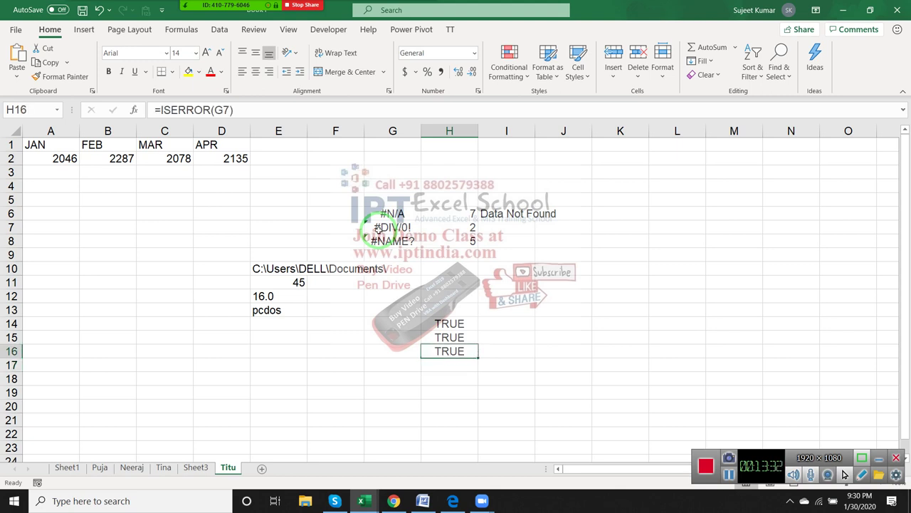
key(Down)
text(=)
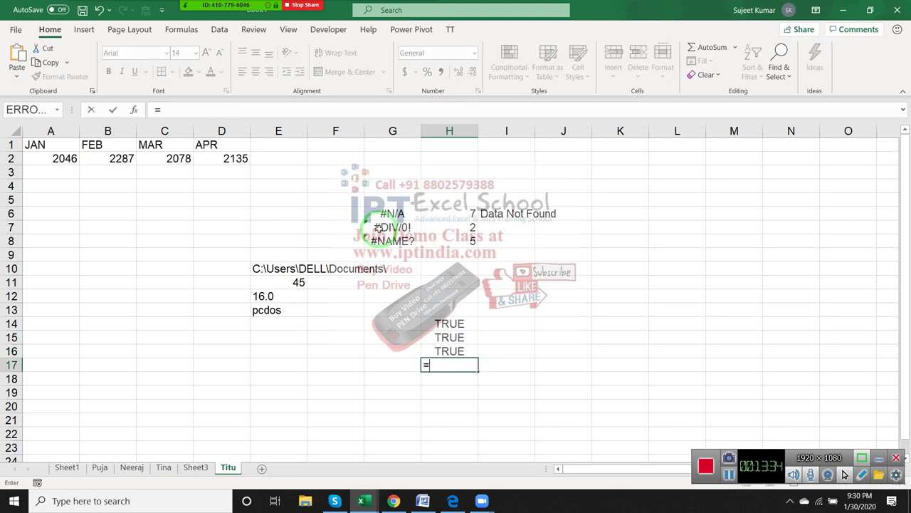
text(is)
key(Down)
key(Down)
key(Down)
key(Down)
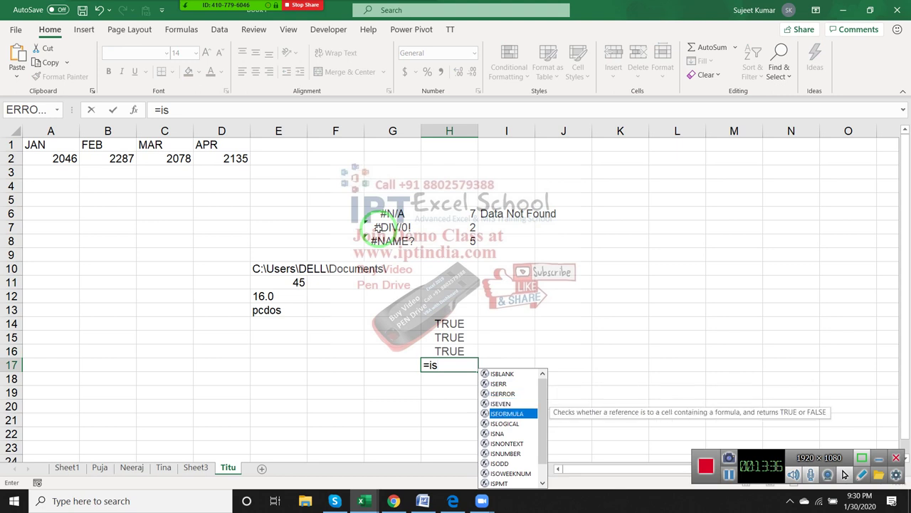
key(Tab)
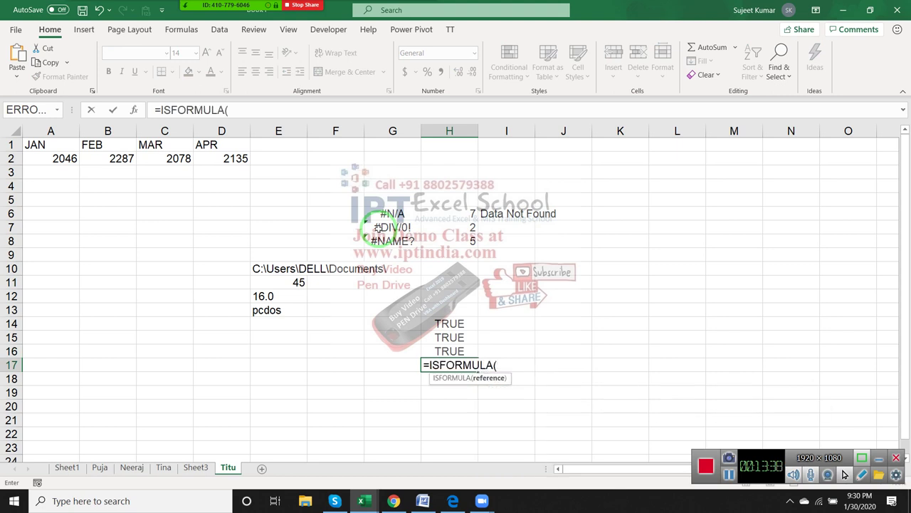
click(279, 306)
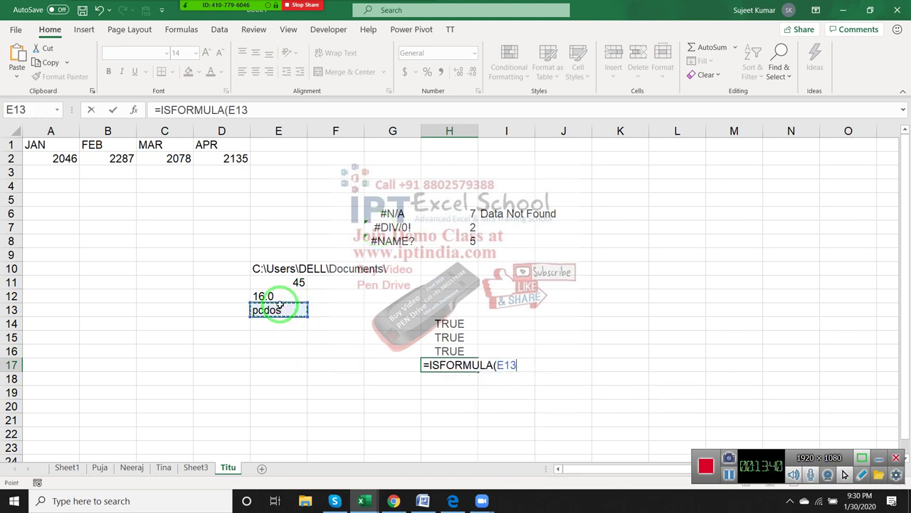
key(Return)
text(=is)
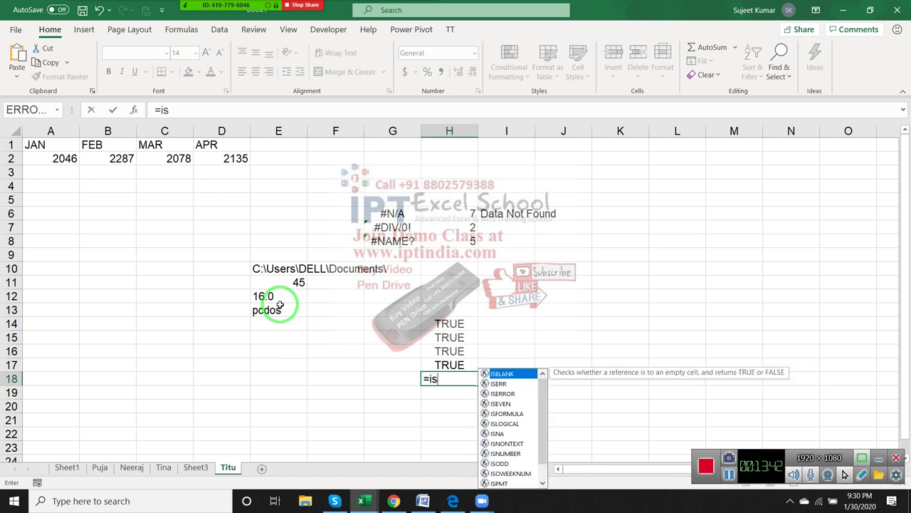
key(Down)
key(Down)
key(Down)
key(Down)
key(Down)
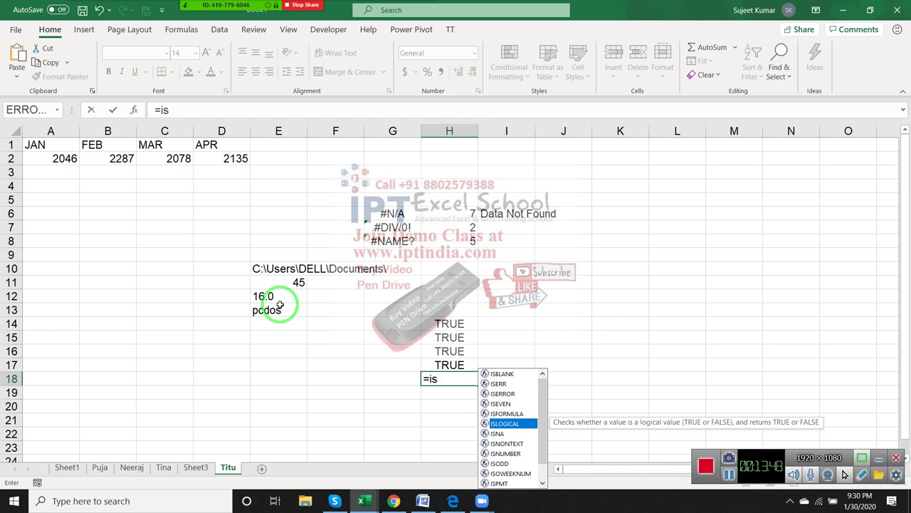
key(Down)
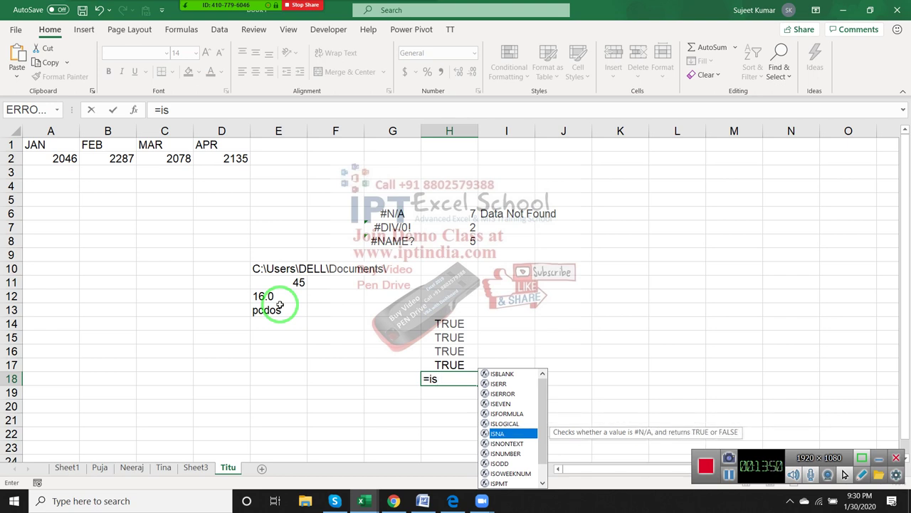
key(Down)
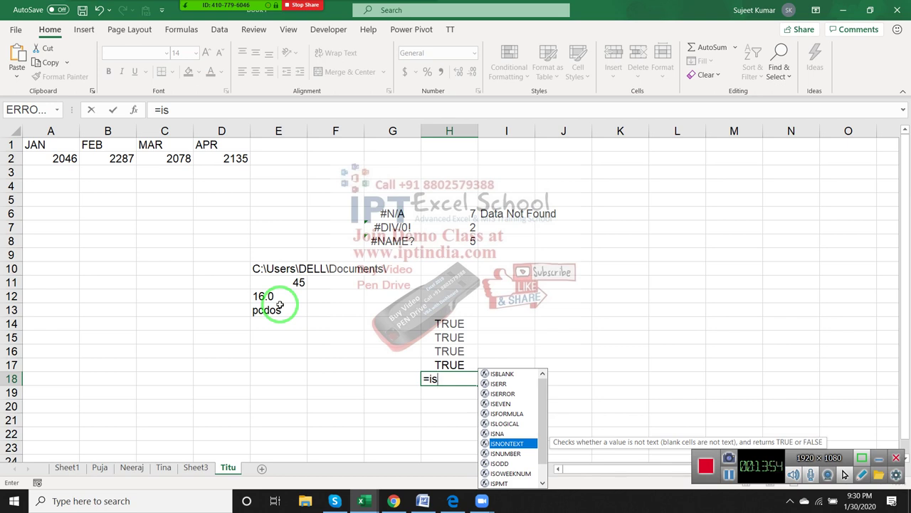
key(Down)
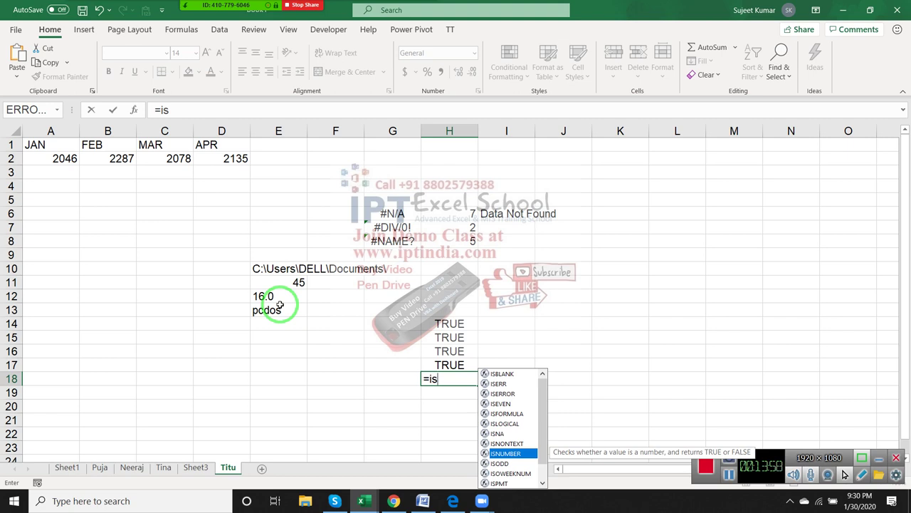
key(Down)
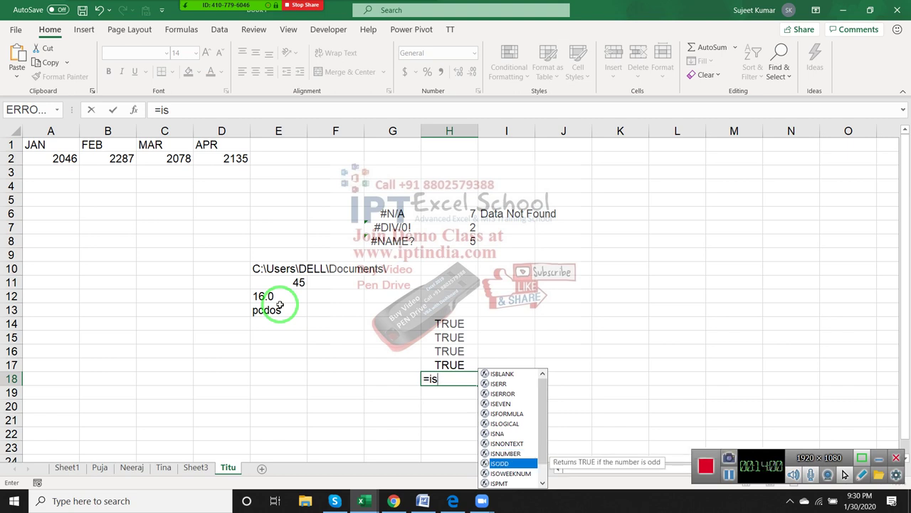
key(Down)
key(Down)
key(Down)
key(Down)
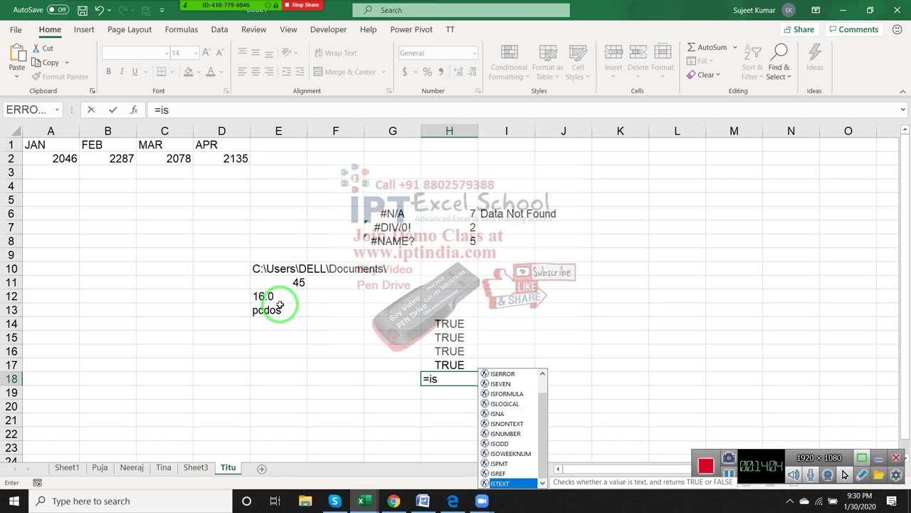
key(Up)
key(Up)
key(Up)
key(Up)
key(Up)
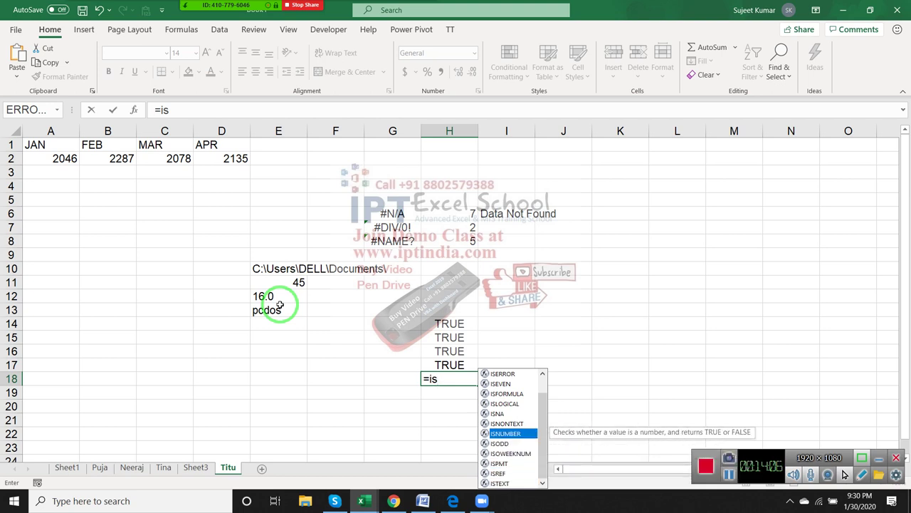
key(Up)
key(Escape)
key(Escape)
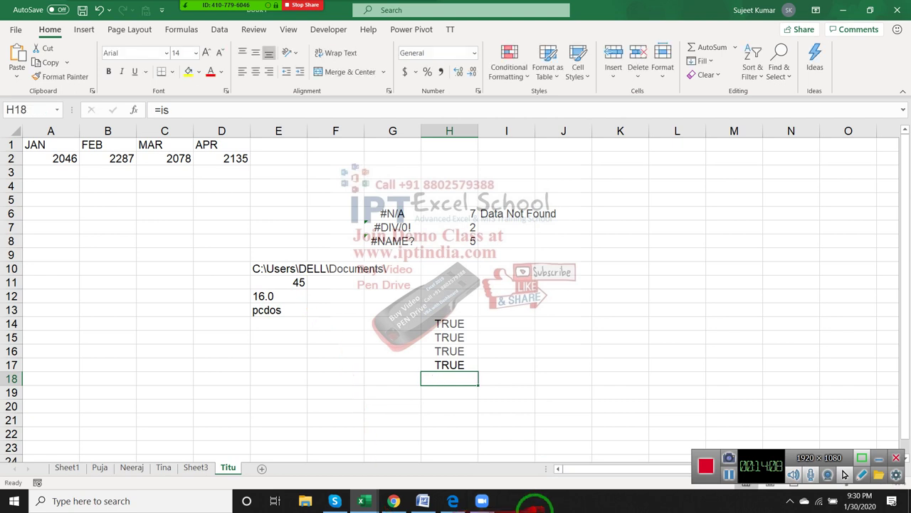
Open Insert Function for H18 and expand its 'Or select a category' list
click(133, 109)
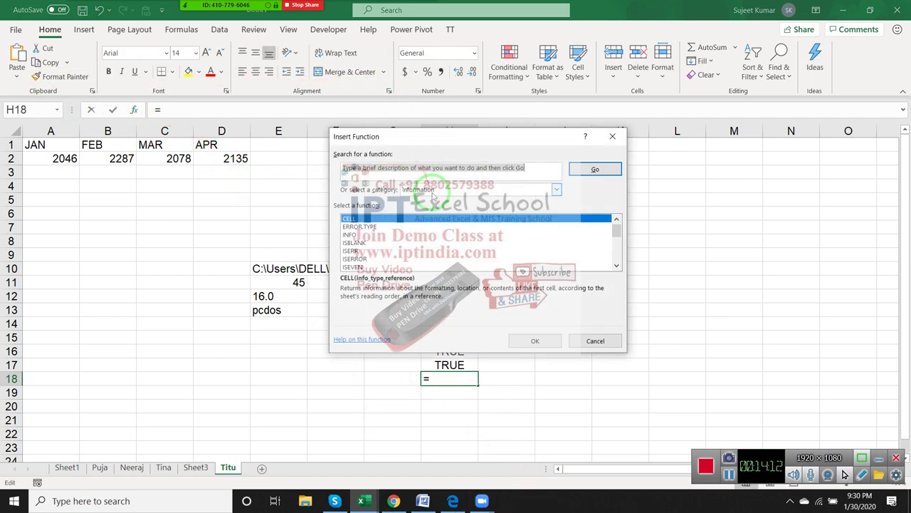
click(430, 192)
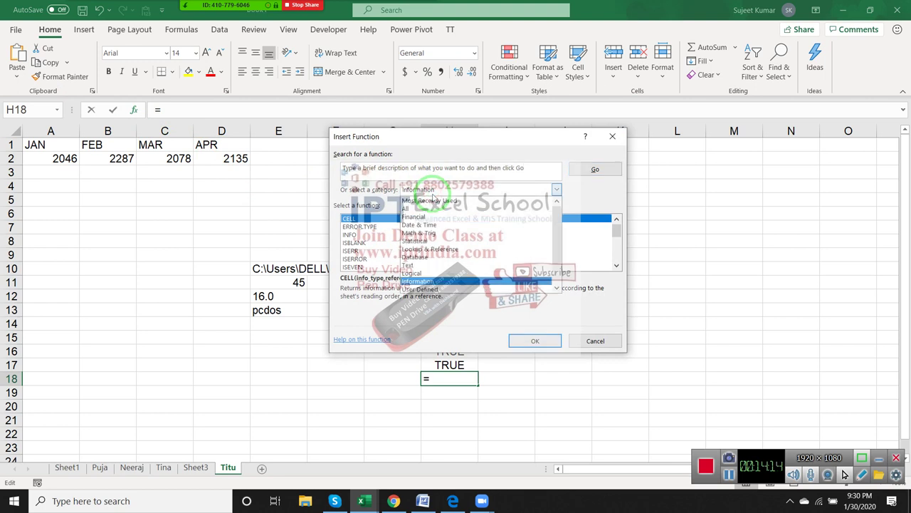
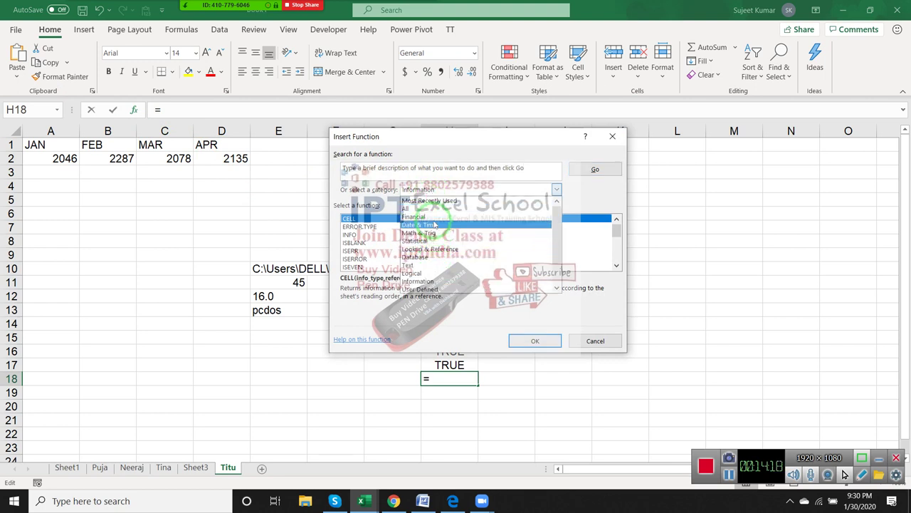
Choose the Information category and read the ERROR.TYPE, INFO and ISBLANK descriptions
click(445, 283)
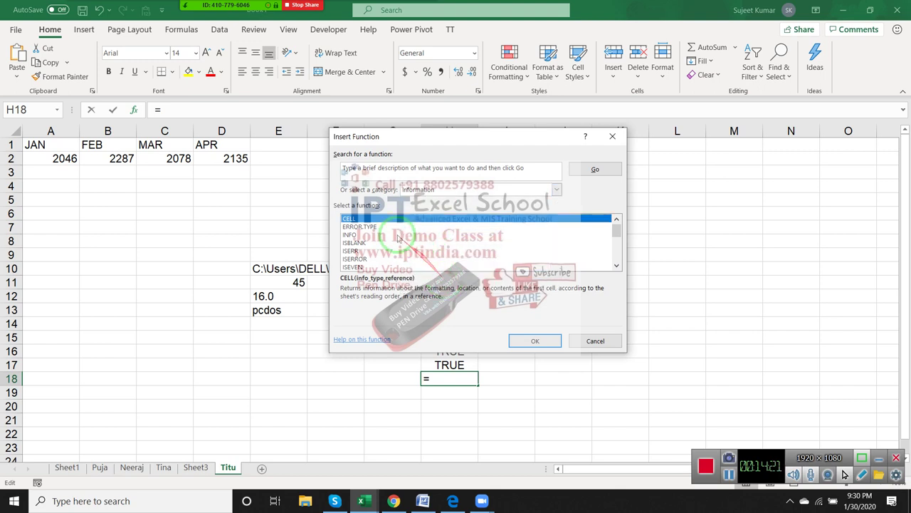
click(360, 227)
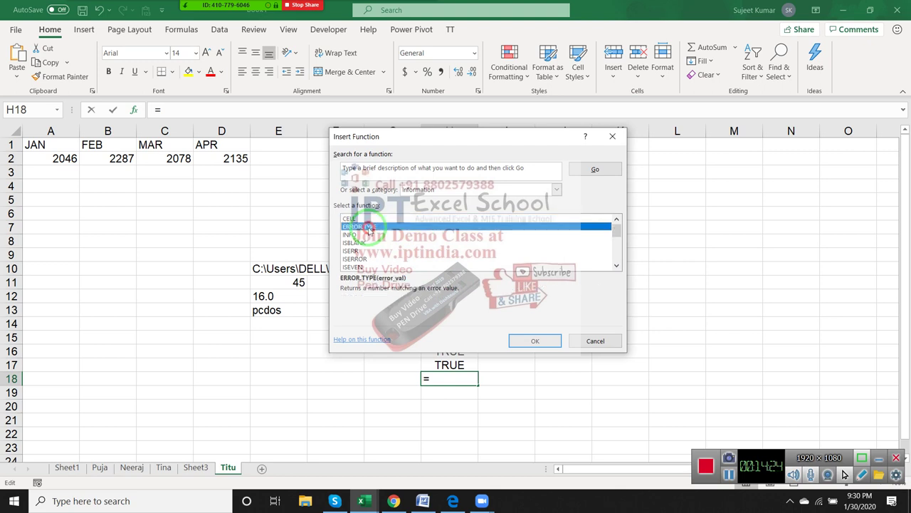
click(356, 235)
click(359, 242)
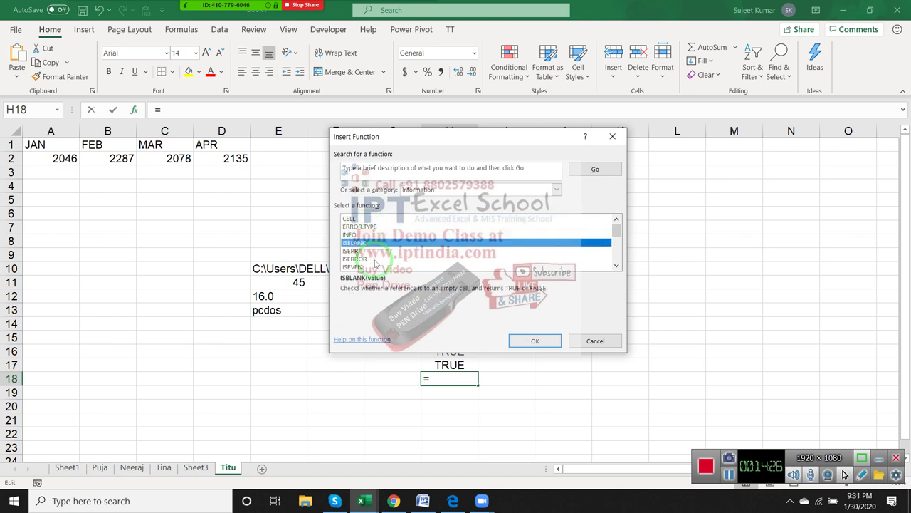
scroll(375, 263, down, 2)
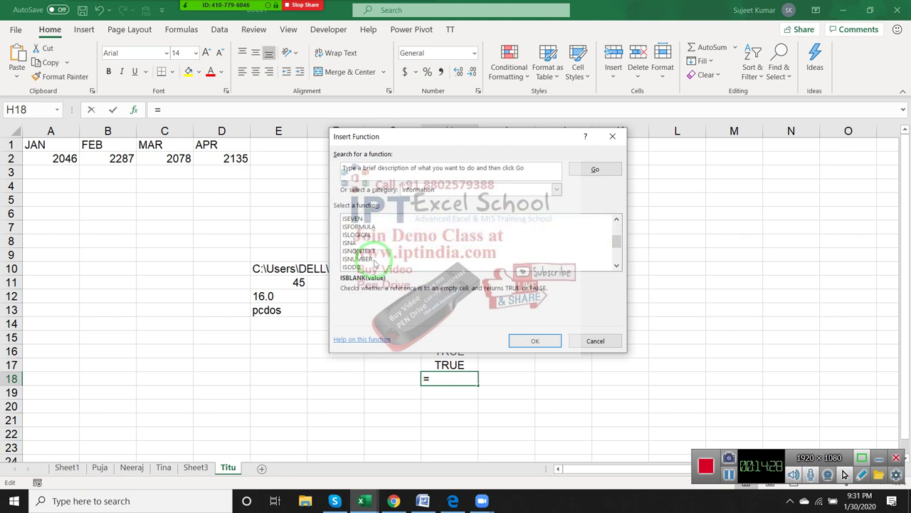
scroll(375, 263, down, 1)
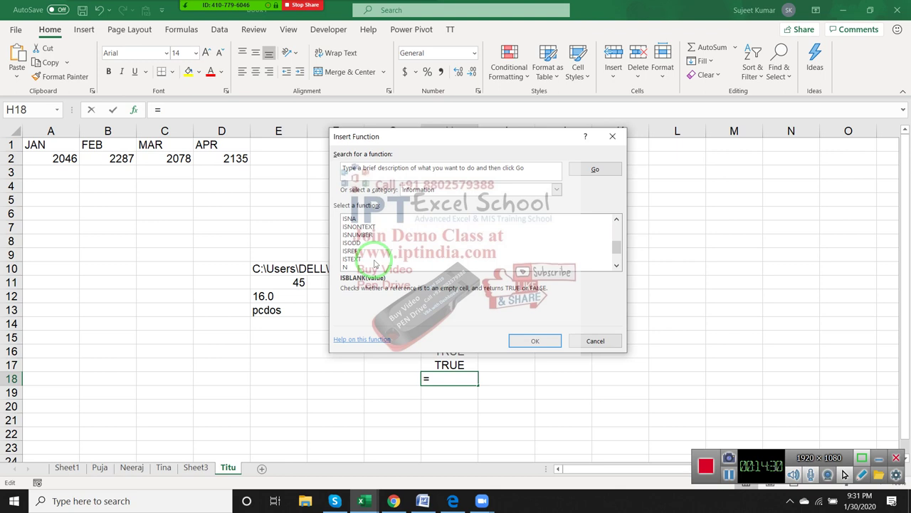
scroll(375, 264, down, 2)
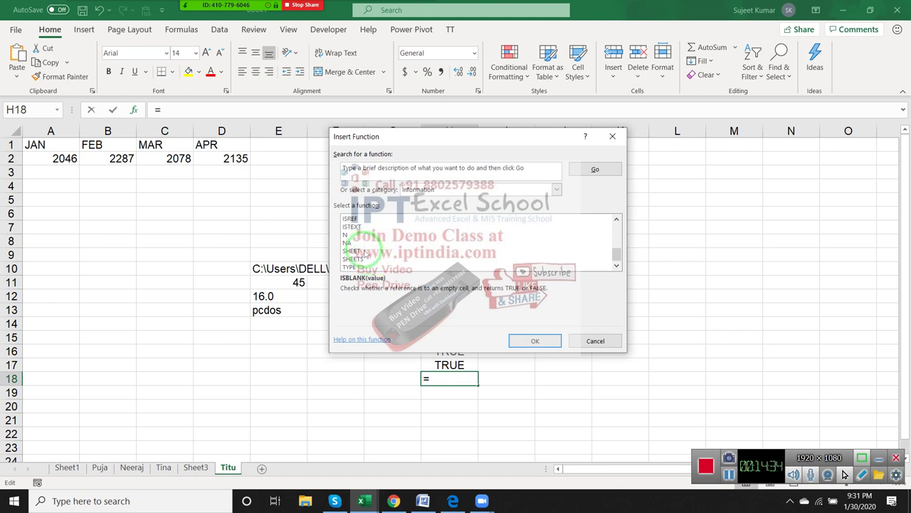
Review NA, ISTEXT, SHEET, SHEETS and TYPE, then close Insert Function without inserting anything
click(347, 243)
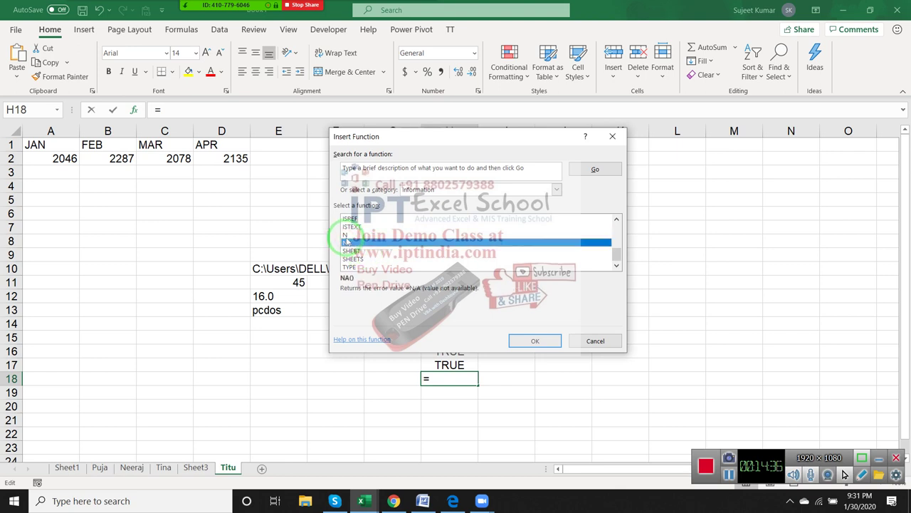
click(349, 227)
click(351, 251)
click(354, 259)
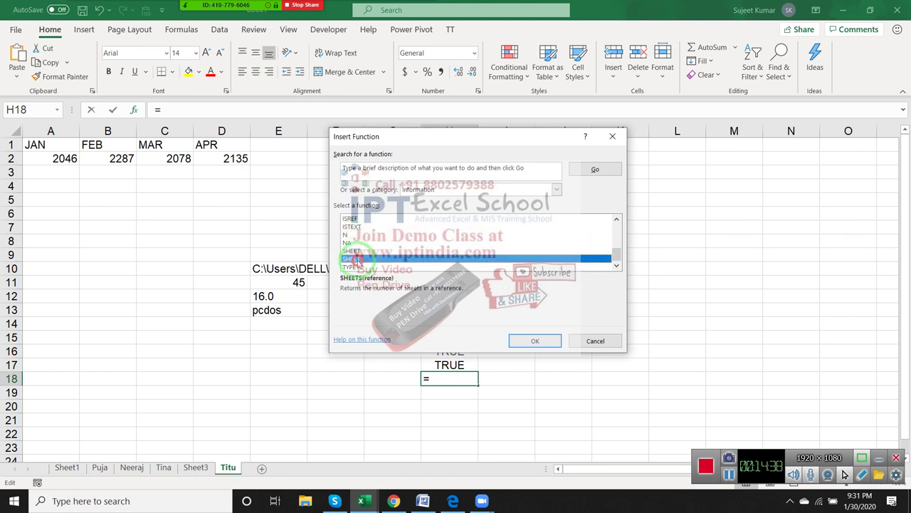
click(364, 267)
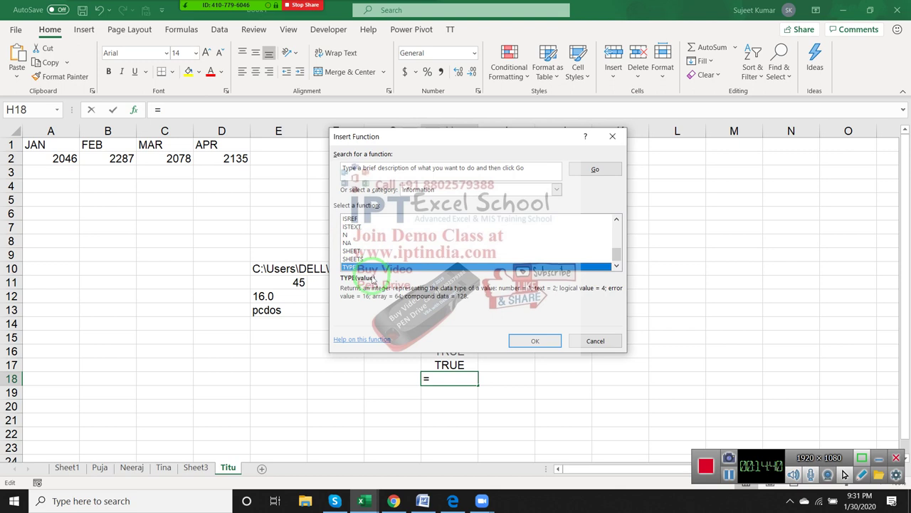
key(Escape)
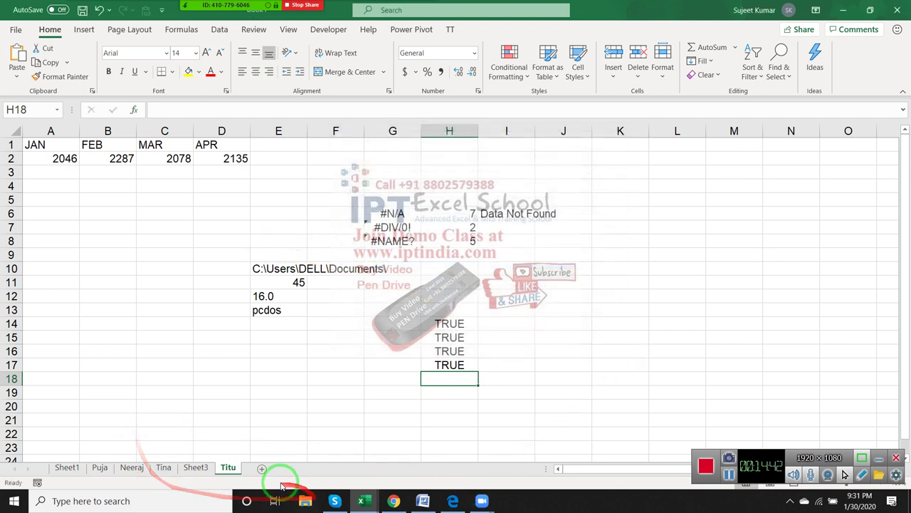
Add a new sheet and enter 16545, asdas and 154 in A1:A3
click(262, 469)
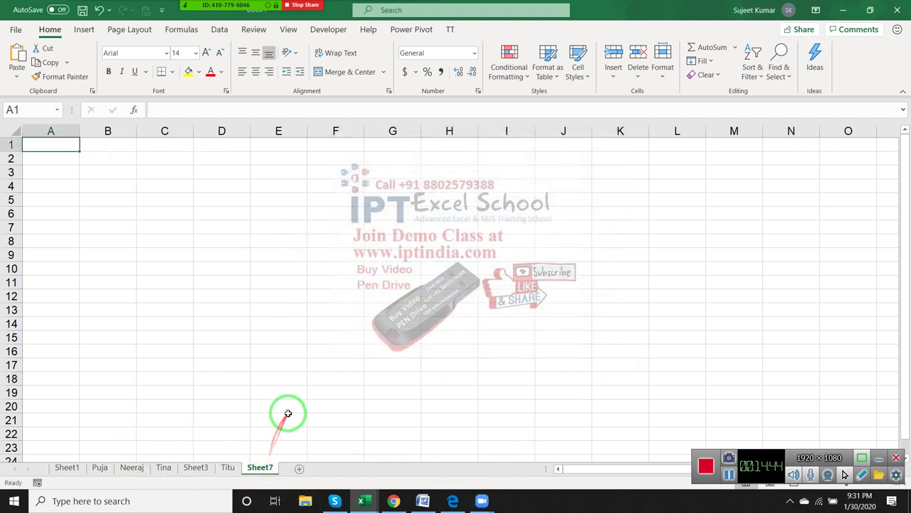
text(16545)
key(Return)
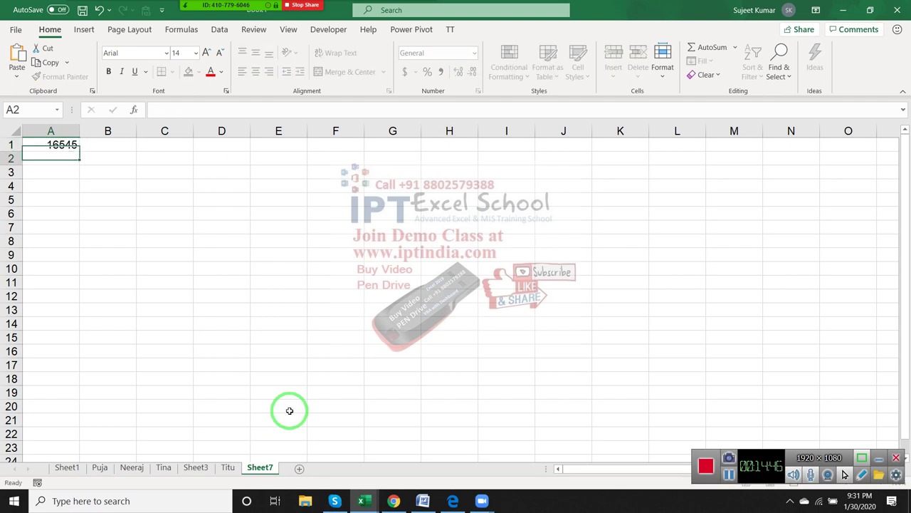
text(asdas)
key(Return)
text(154)
key(Return)
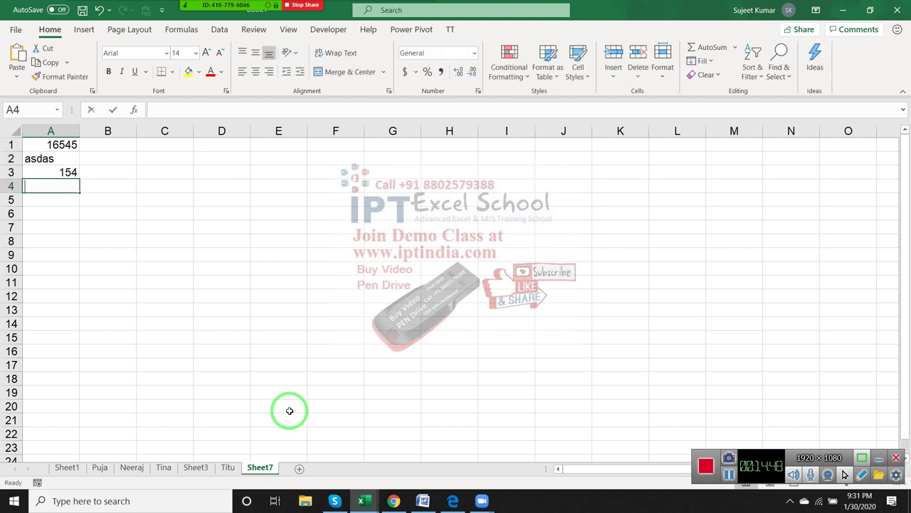
Continue column A with 154, asdas, 456, ds, s and sa down to A9
text(154)
key(Return)
text(asdas)
key(Return)
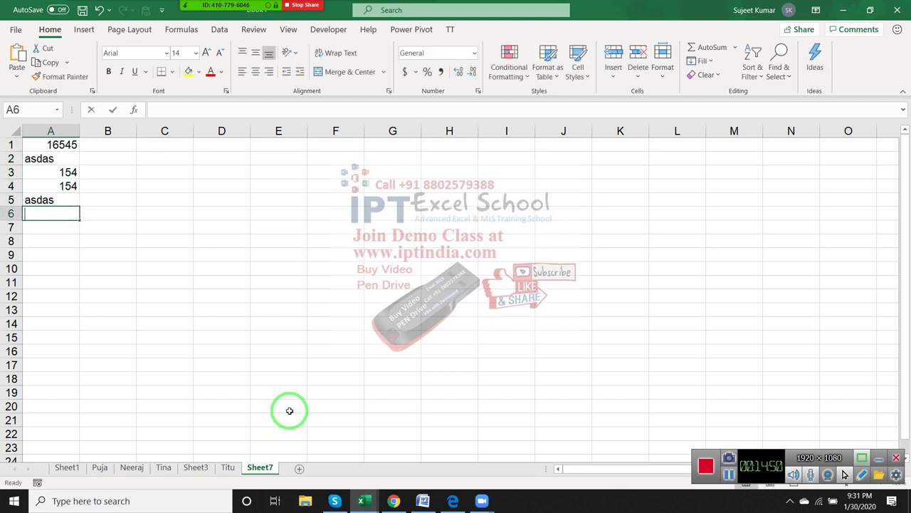
text(456 ds s)
key(Return)
text(sa)
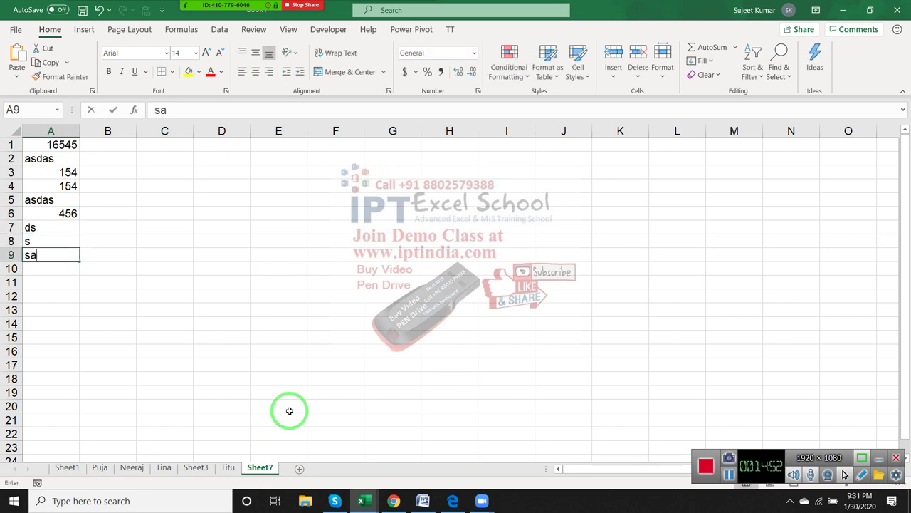
key(Return)
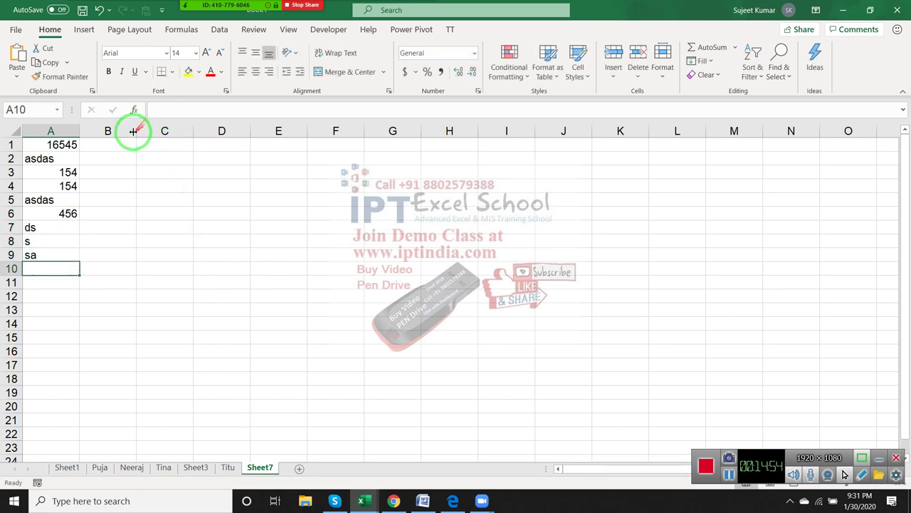
click(131, 131)
Enter =T(A1) in B1 and fill it down through B9
click(129, 141)
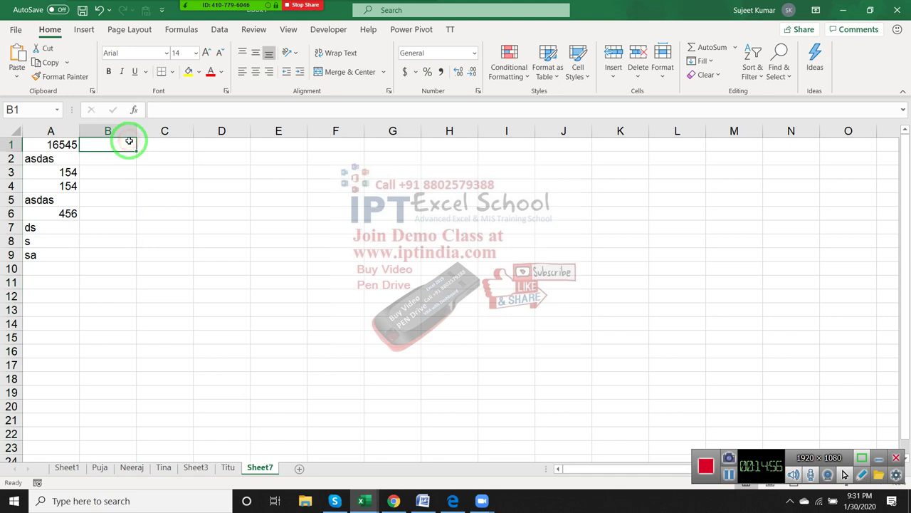
text(=T(A1)
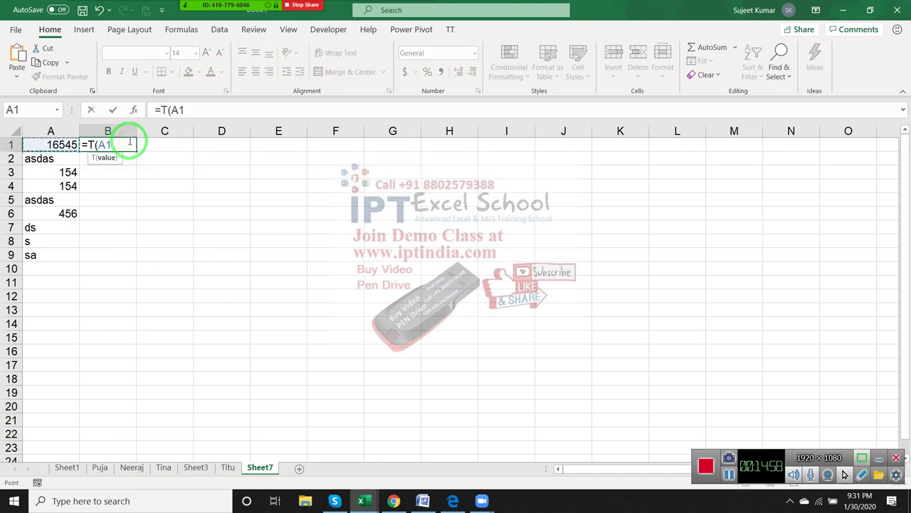
key(Return)
key(Left)
key(ctrl+Down)
key(Right)
key(ctrl+shift+Up)
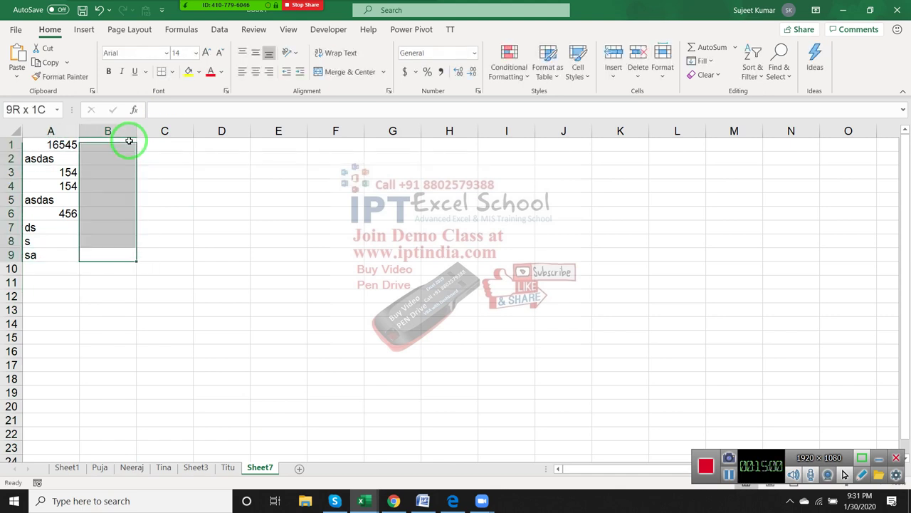
key(ctrl+d)
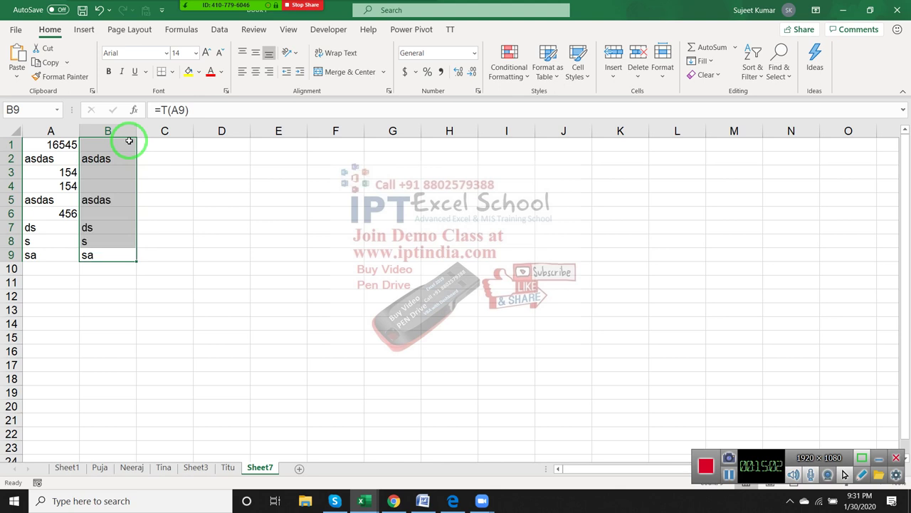
Enter =N(A1) in C1, showing 16545
key(Up)
key(Right)
key(ctrl+Up)
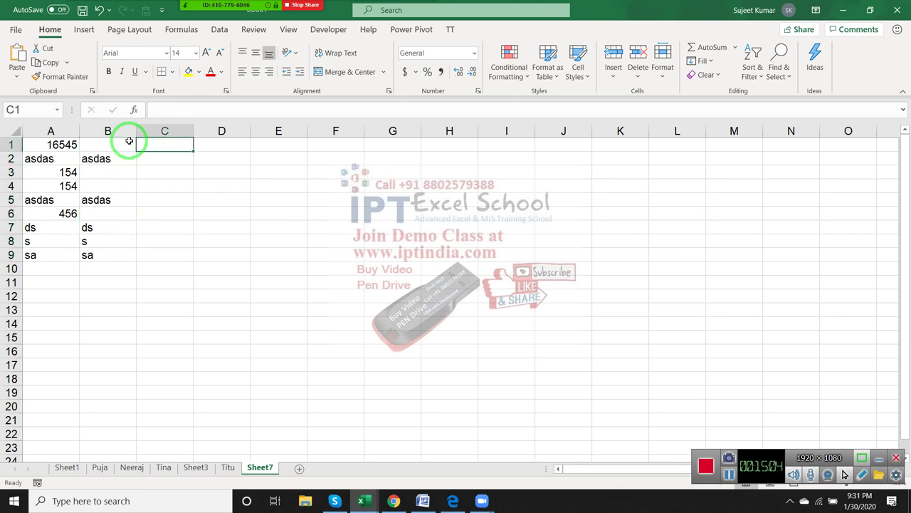
text(=N()
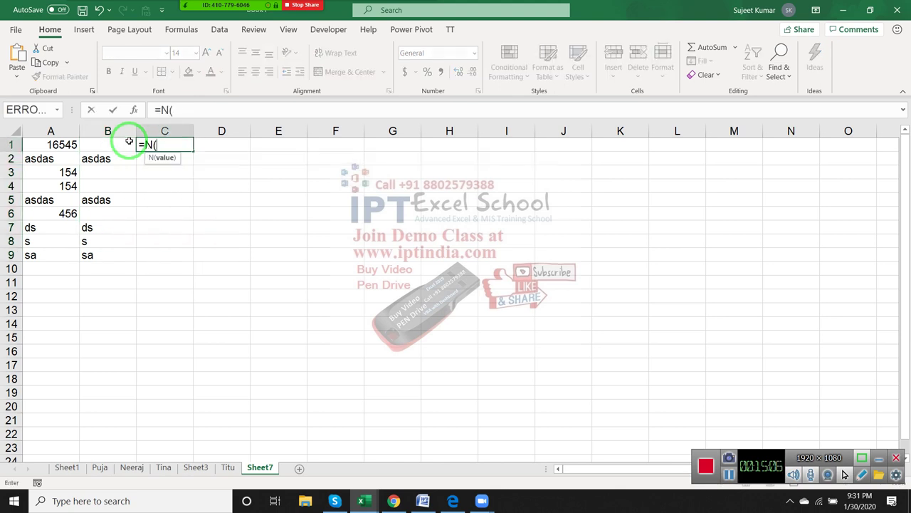
key(Left)
key(Left)
key(Return)
Fill the N() formula down C1:C9 so text entries return 0
key(Left)
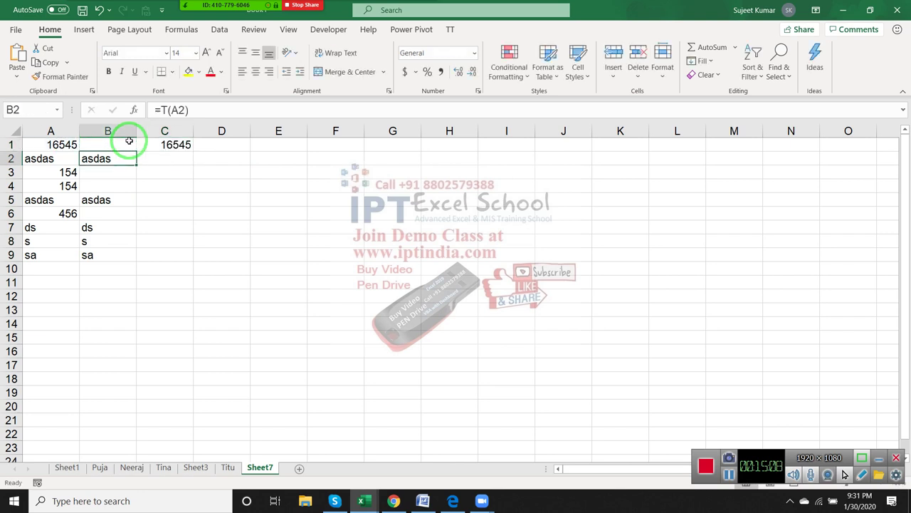
key(shift+Down)
key(Right)
key(Down)
key(Left)
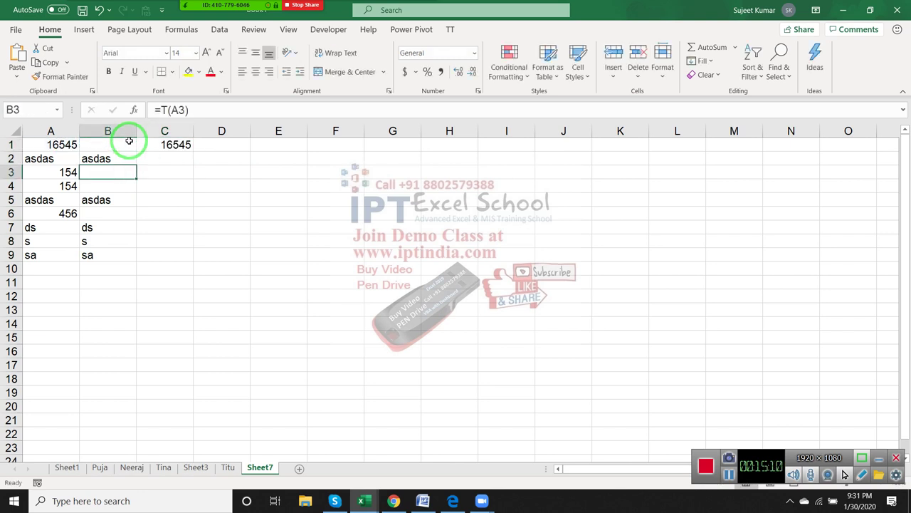
key(ctrl+Down)
key(Down)
key(Right)
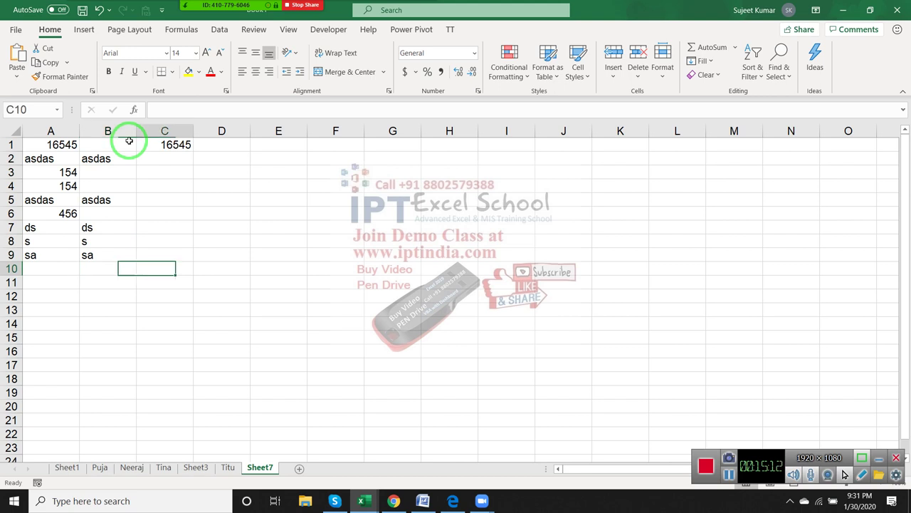
key(Up)
key(ctrl+shift+Up)
key(ctrl+d)
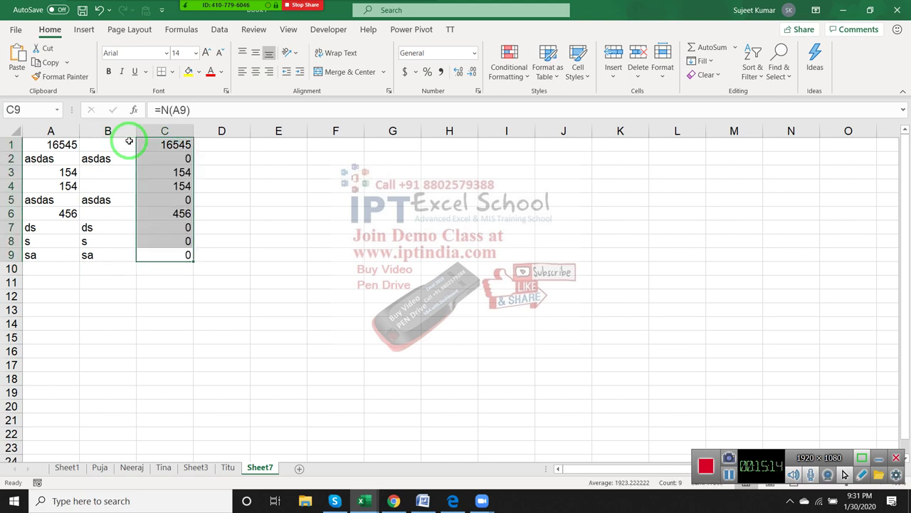
Enter =SHEET() in E4
key(Right)
key(Right)
key(Up)
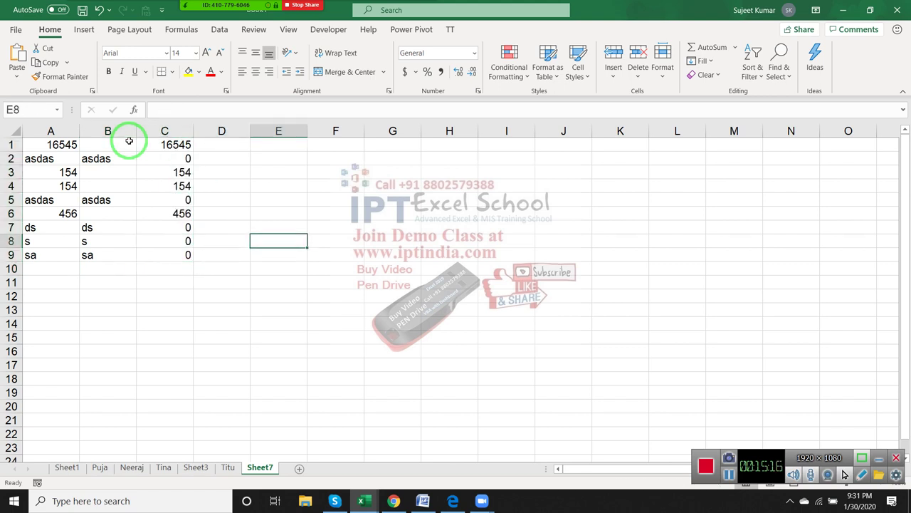
key(Up)
key(Up)
key(Up)
key(Up)
text(s)
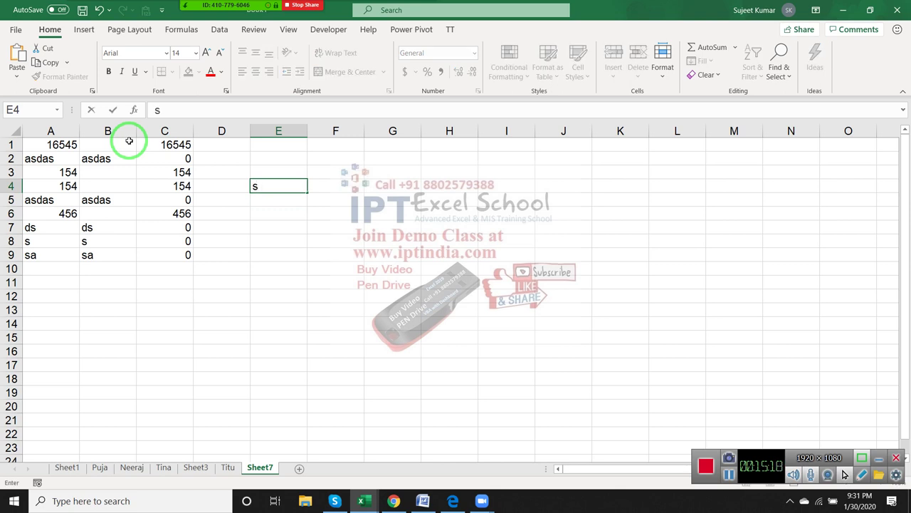
text(=sh)
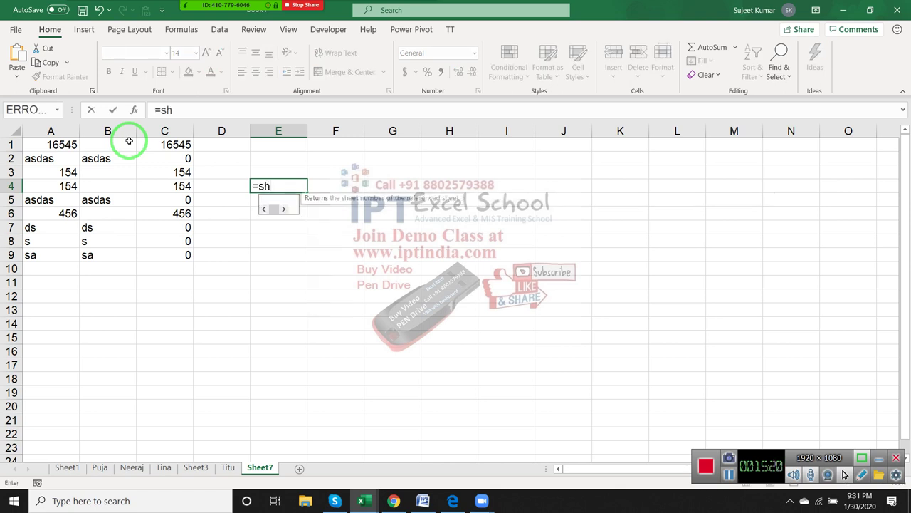
text(eet)
key(Tab)
key(Return)
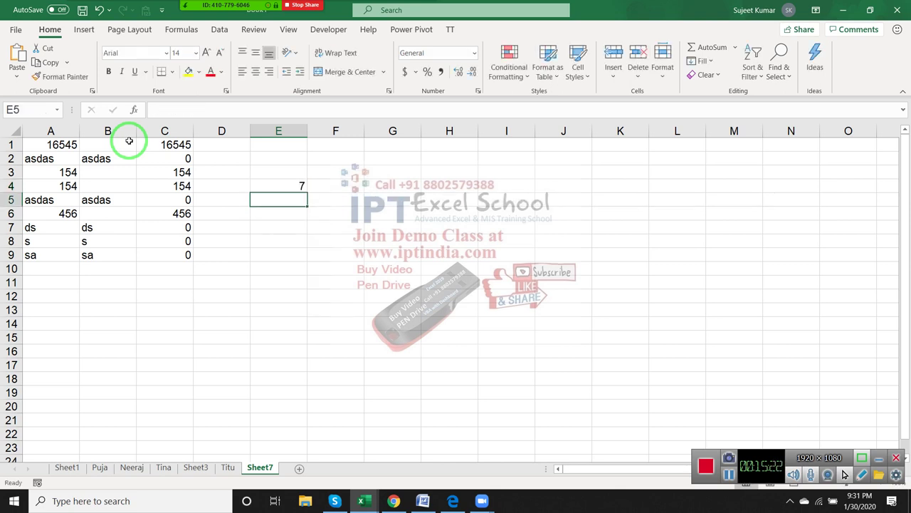
Move the Sheet7 tab between Sheet3 and Titu so E4 shows 6
key(Up)
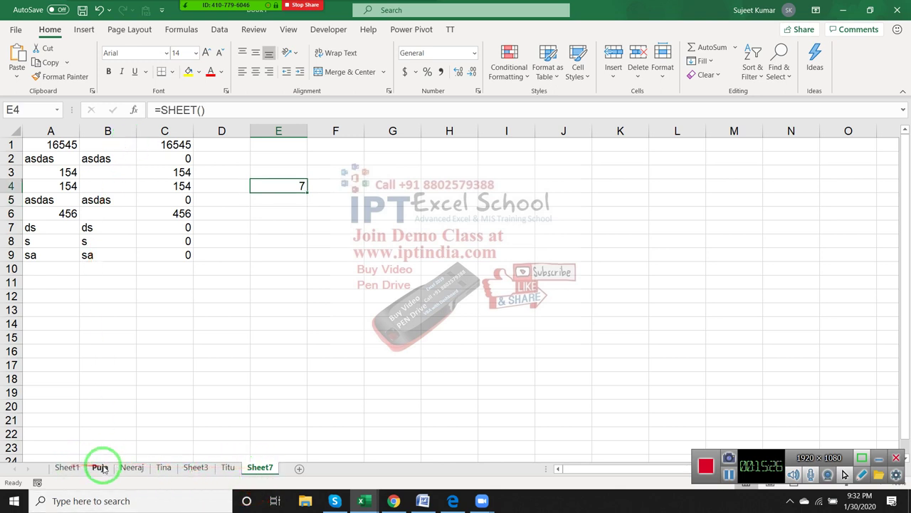
mouse_move(261, 467)
mouse_down()
mouse_move(132, 467)
mouse_move(192, 471)
mouse_move(213, 462)
mouse_up()
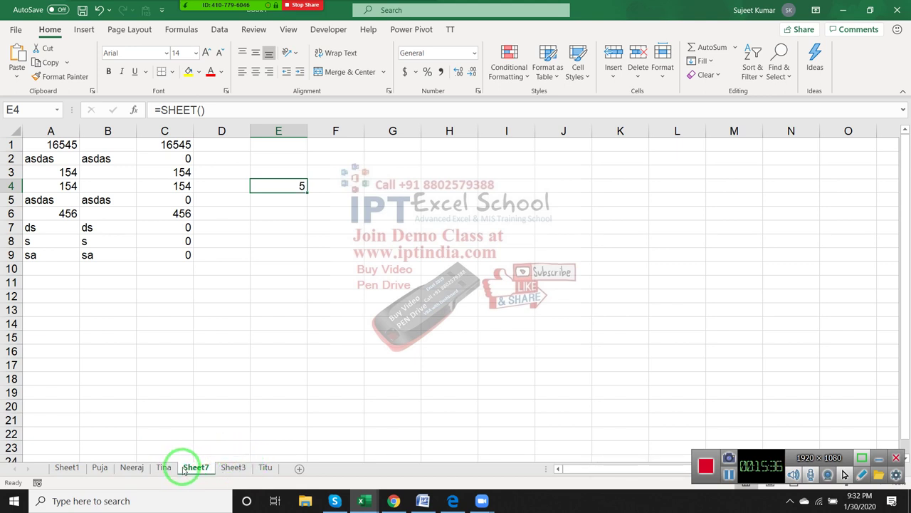
drag(255, 461, 255, 463)
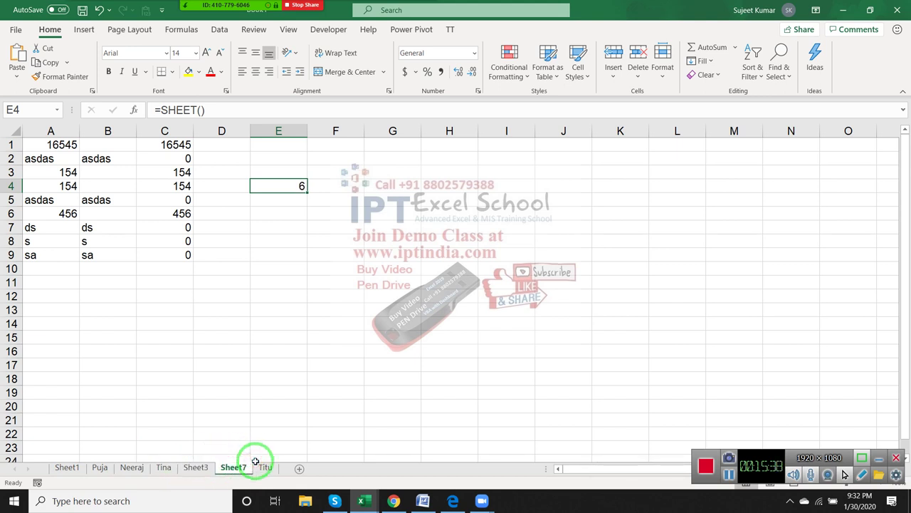
Enter =SHEETS() in E6, returning 7
click(275, 218)
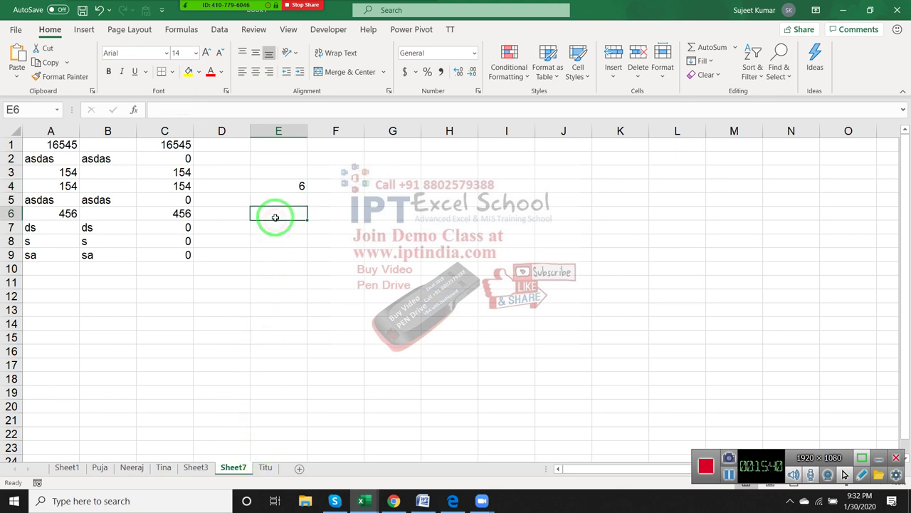
text(=sheets)
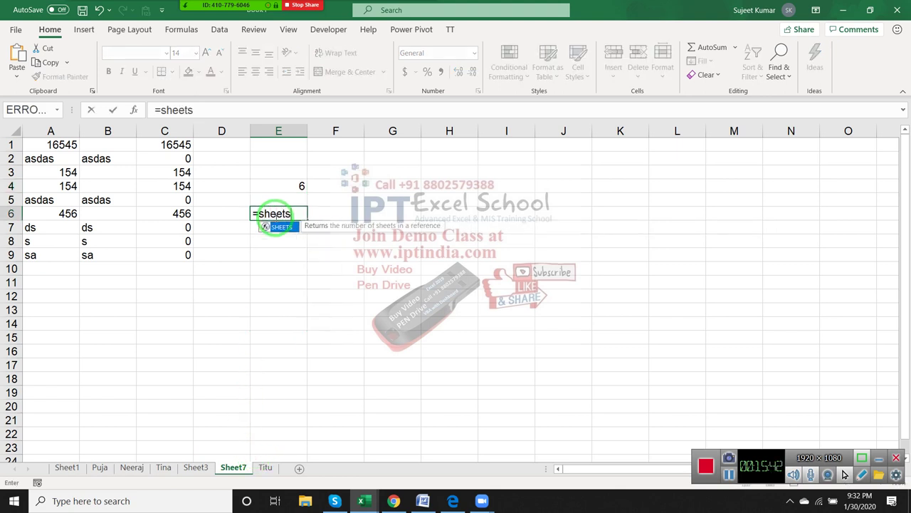
key(Tab)
key(Return)
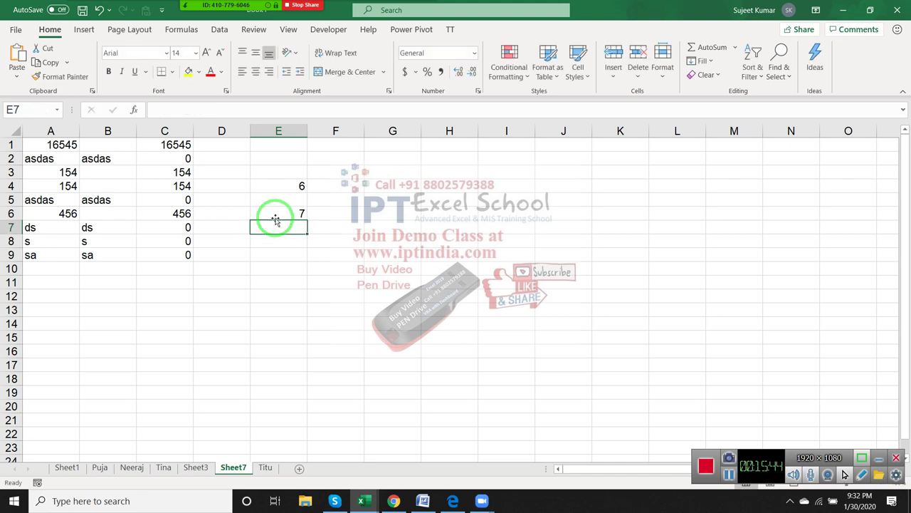
click(275, 218)
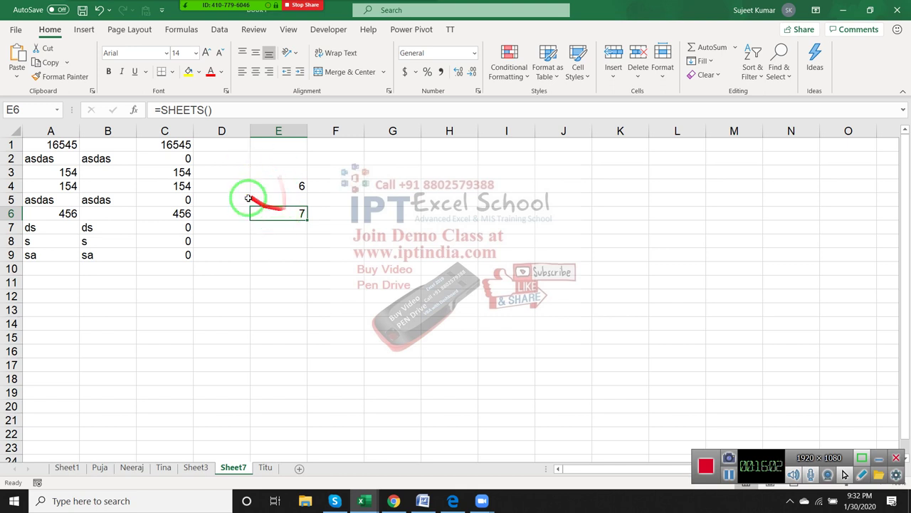
Check Zoom's participants list, then draw a red annotation arrow pointing to F2
click(222, 16)
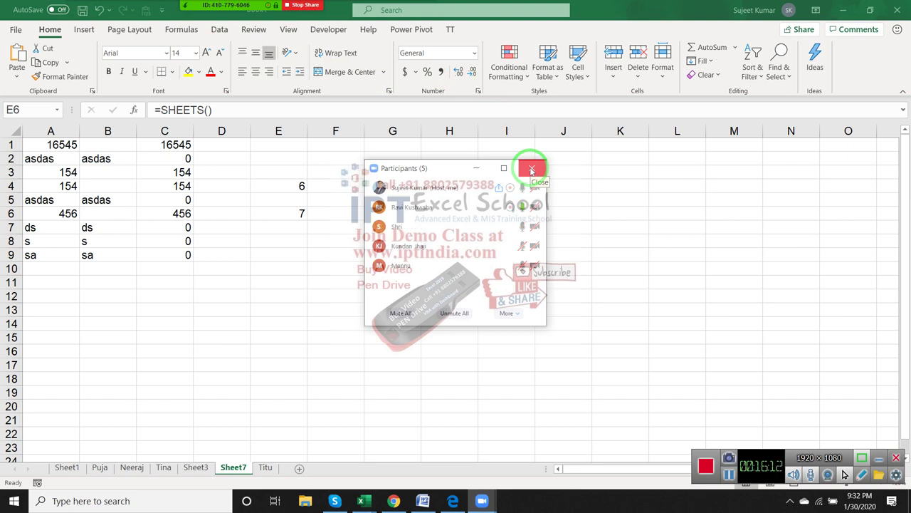
click(531, 171)
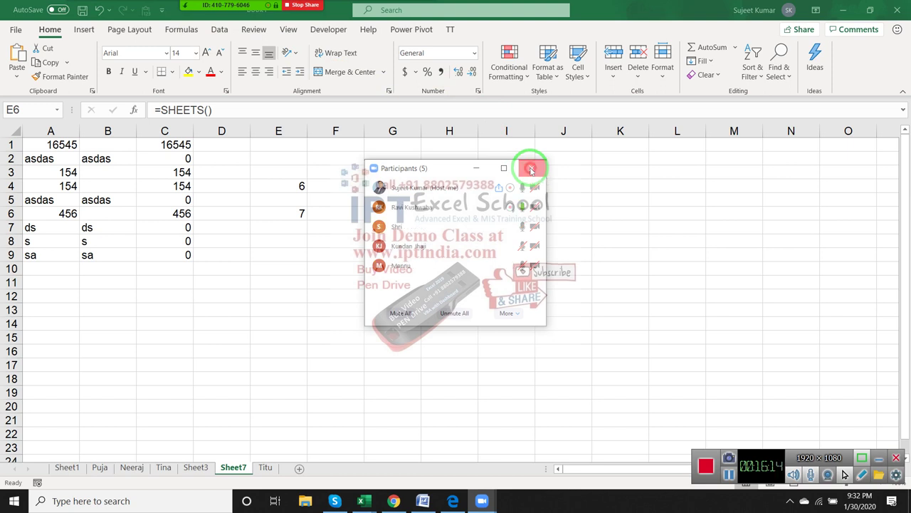
click(291, 185)
click(292, 216)
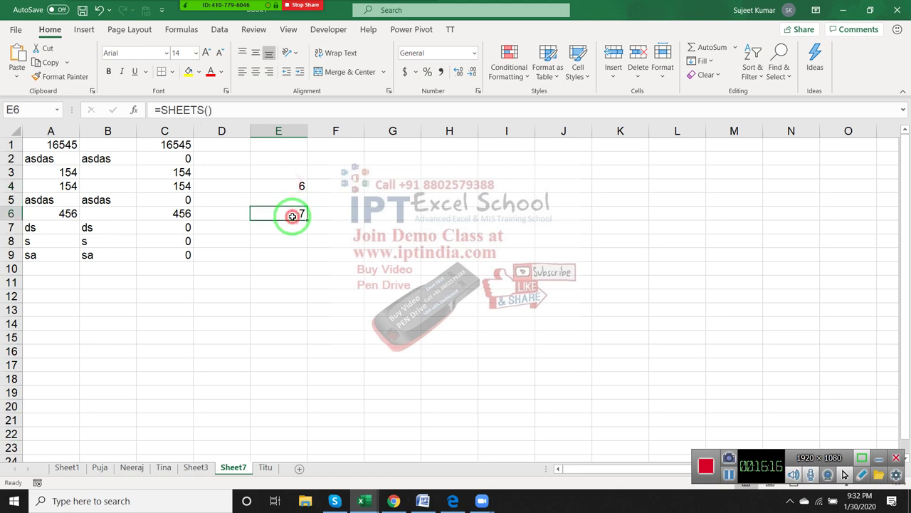
drag(264, 118, 349, 157)
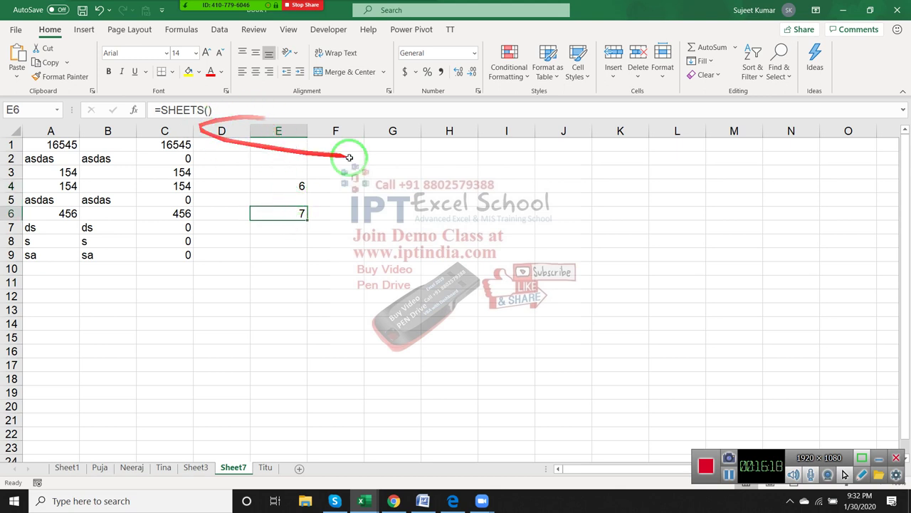
click(349, 158)
click(134, 109)
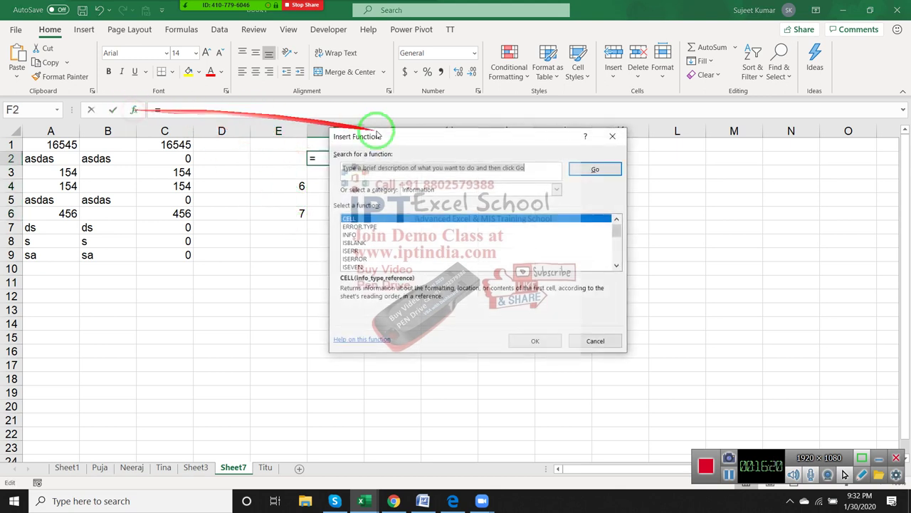
click(370, 251)
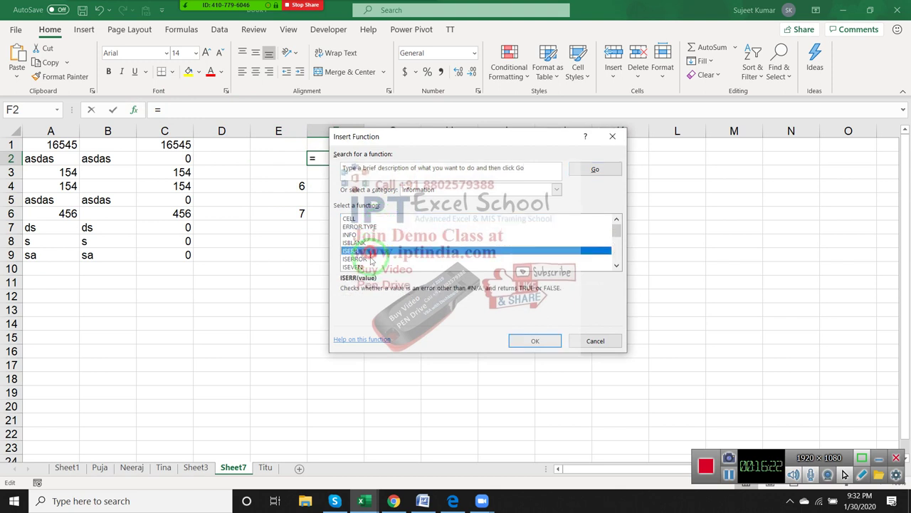
scroll(370, 261, down, 3)
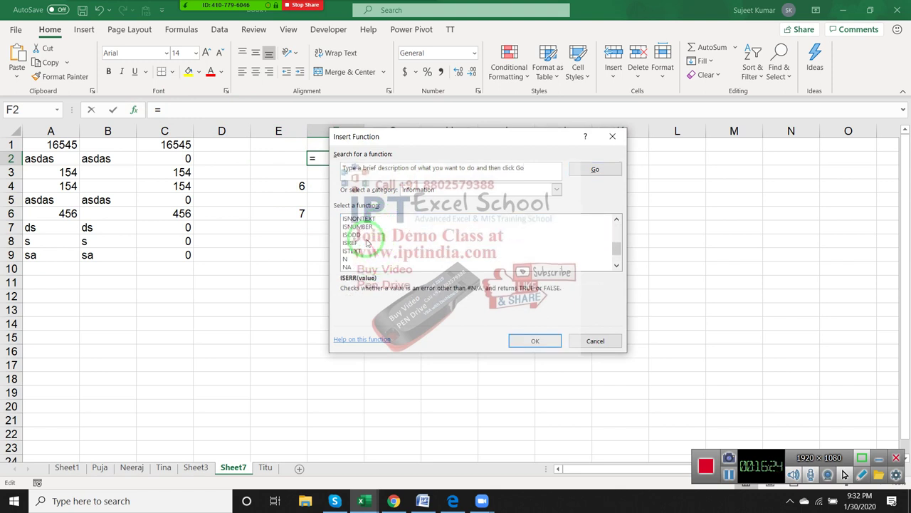
scroll(364, 243, up, 3)
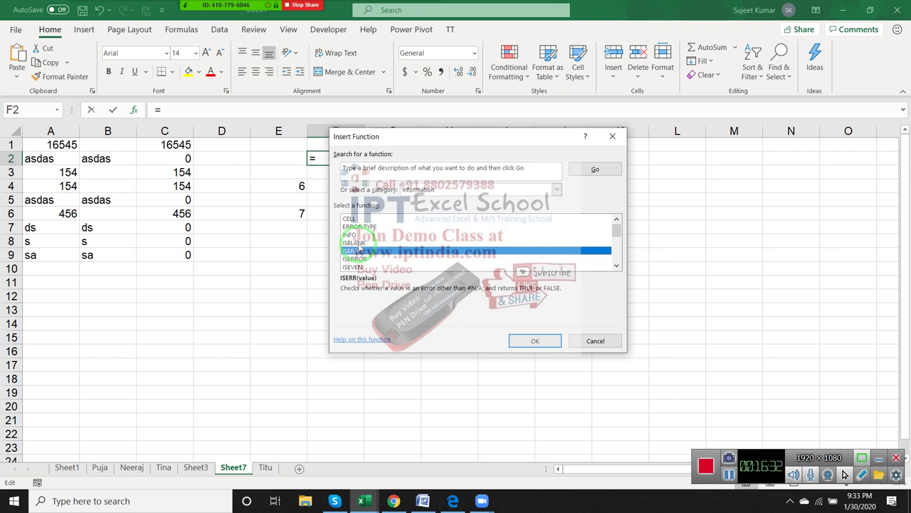
click(356, 235)
click(362, 226)
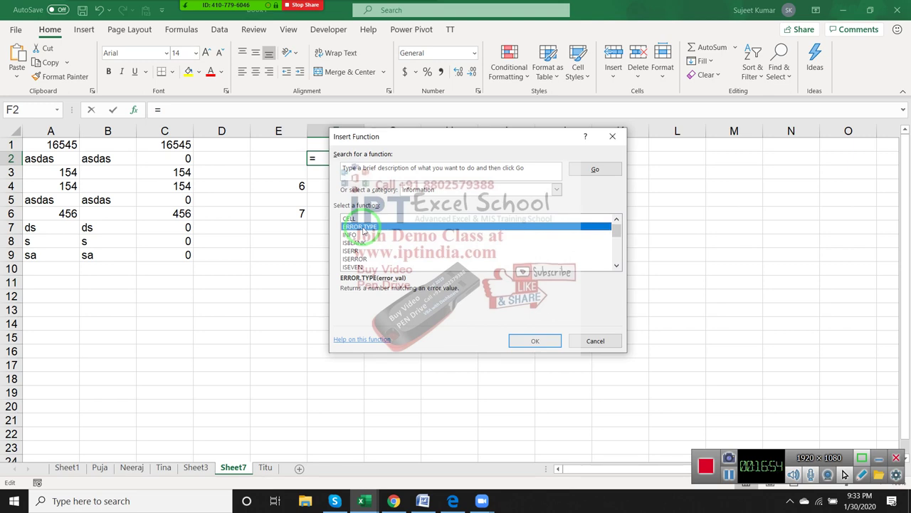
click(613, 137)
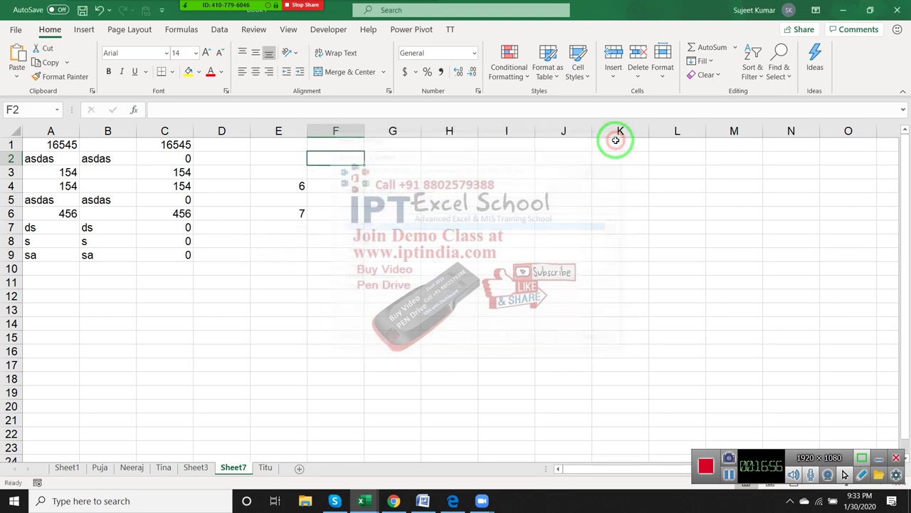
Minimize Excel with Win+D, then use Zoom's More > End Meeting > End Meeting for All
key(super+d)
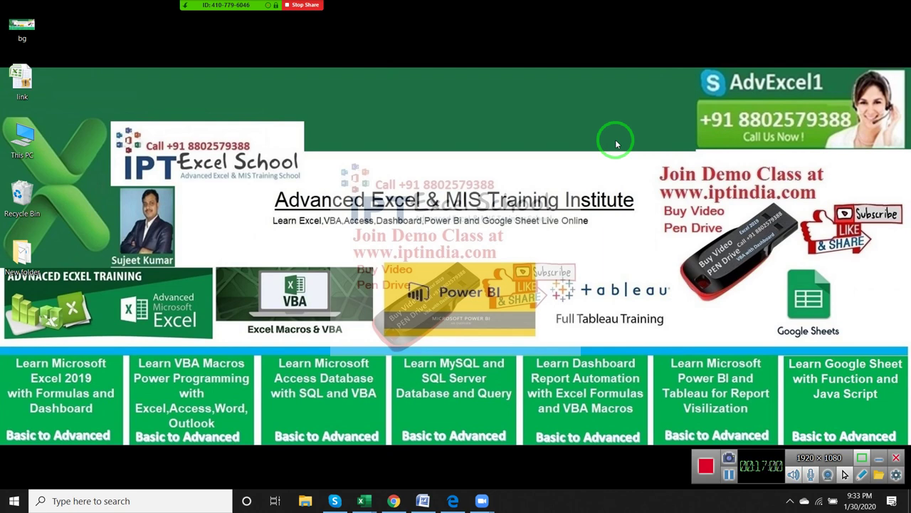
mouse_move(270, 5)
click(423, 10)
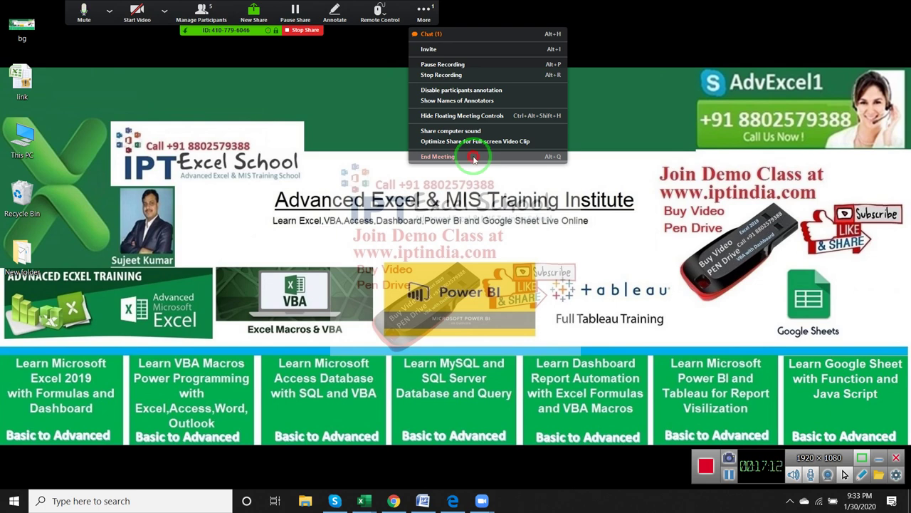
click(475, 158)
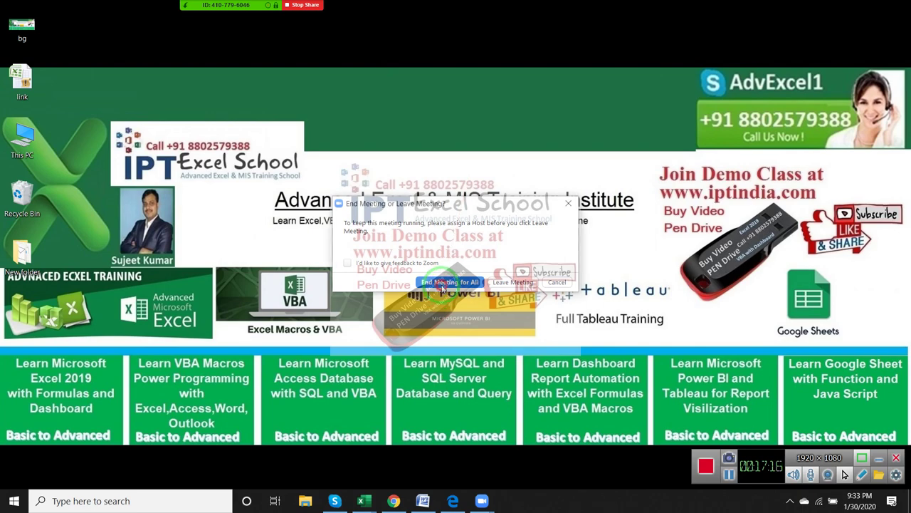
click(445, 283)
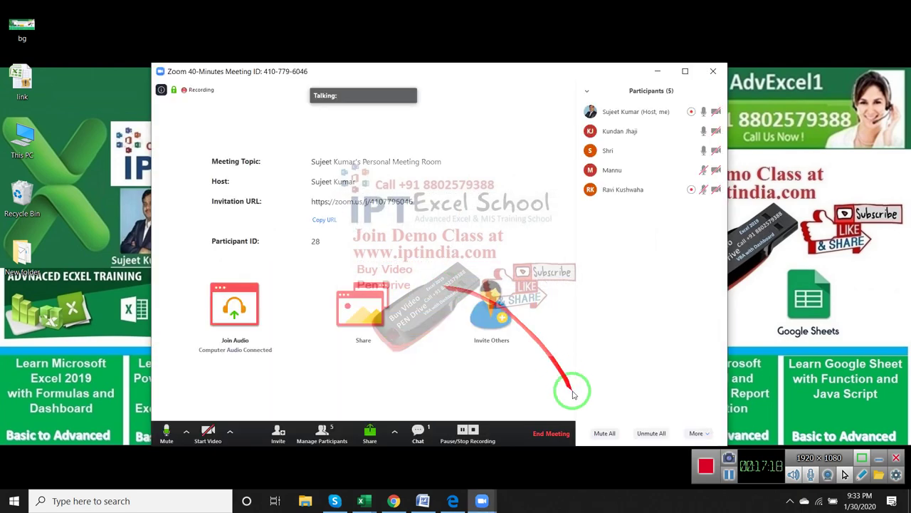